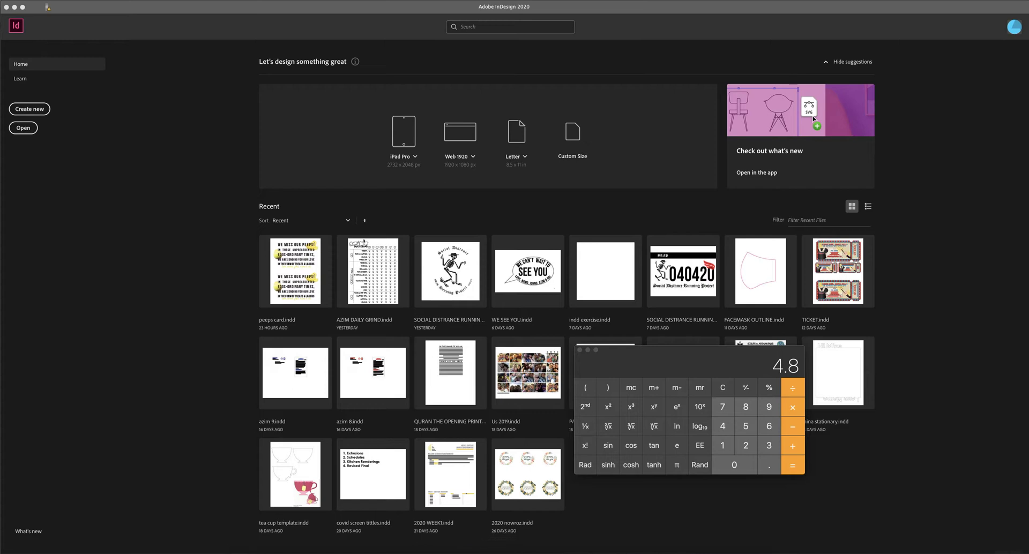
# Step: Open the final booklet PDF dated 12.12.19 from the FINAL PROJECT EXAMPLES folder in Finder and fit one full page to the view
pyautogui.click(269, 547)
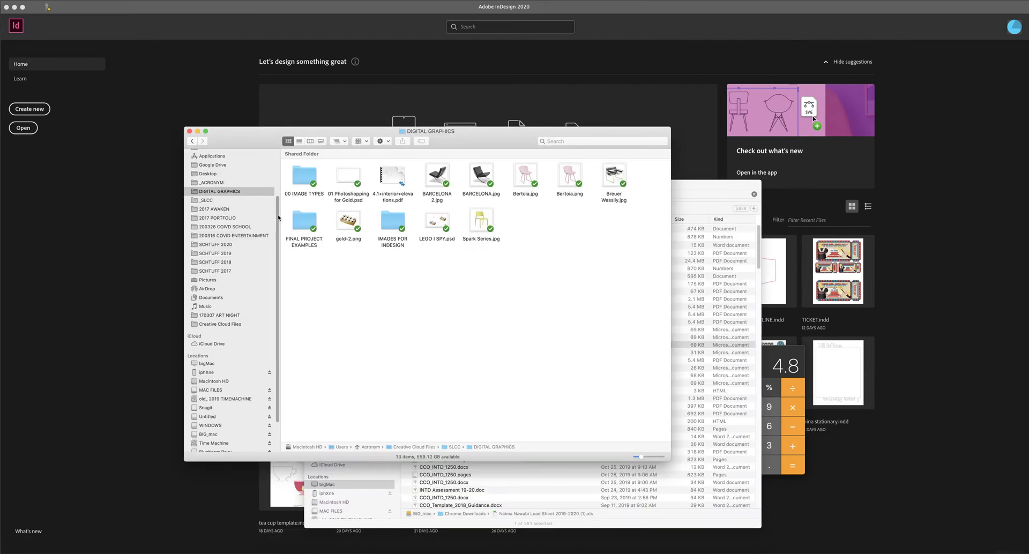
pyautogui.doubleClick(309, 224)
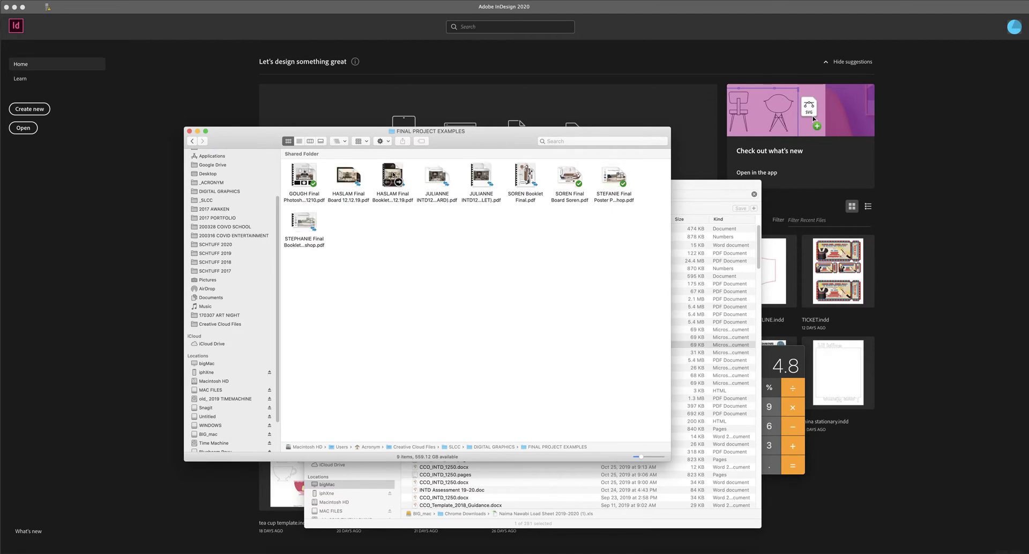
pyautogui.doubleClick(393, 176)
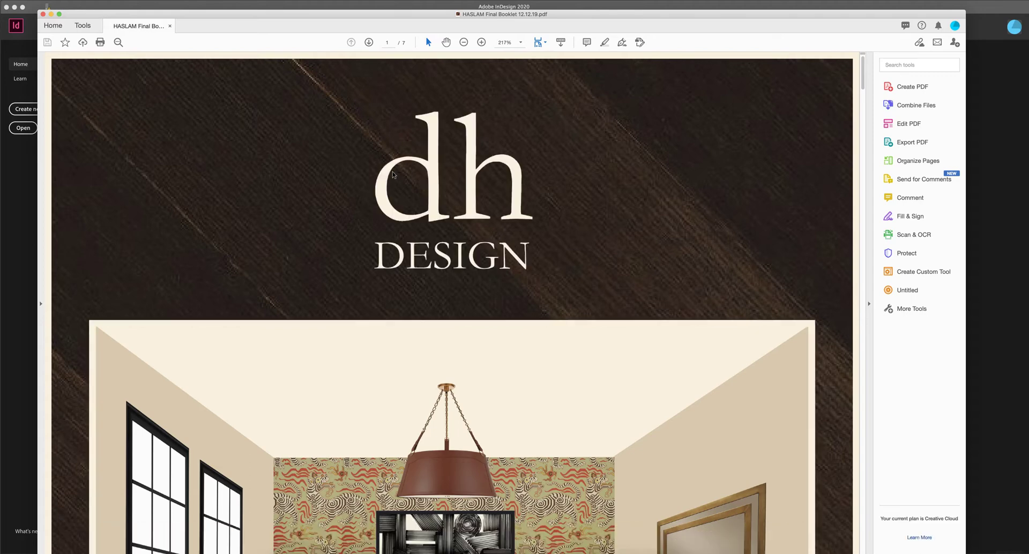
pyautogui.click(545, 43)
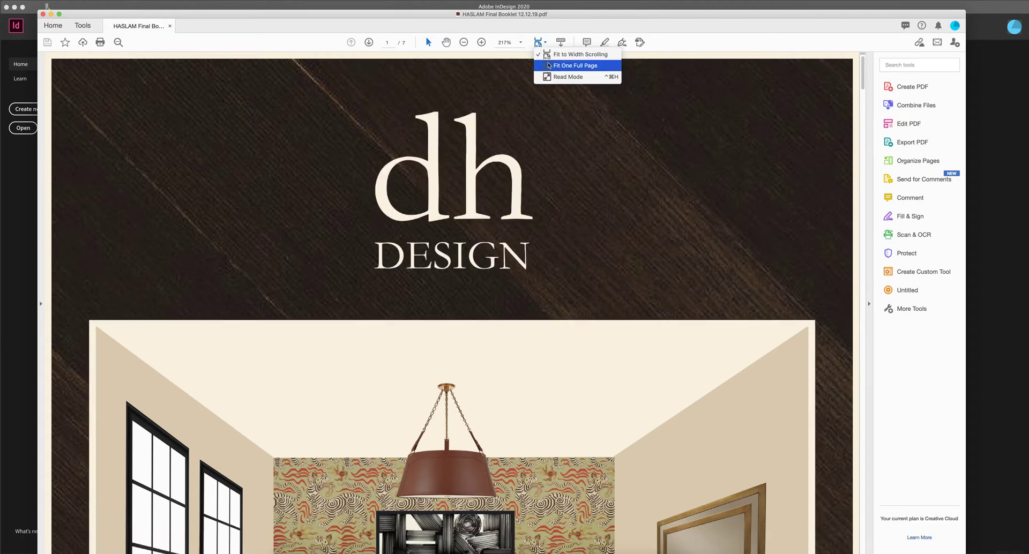
pyautogui.click(548, 66)
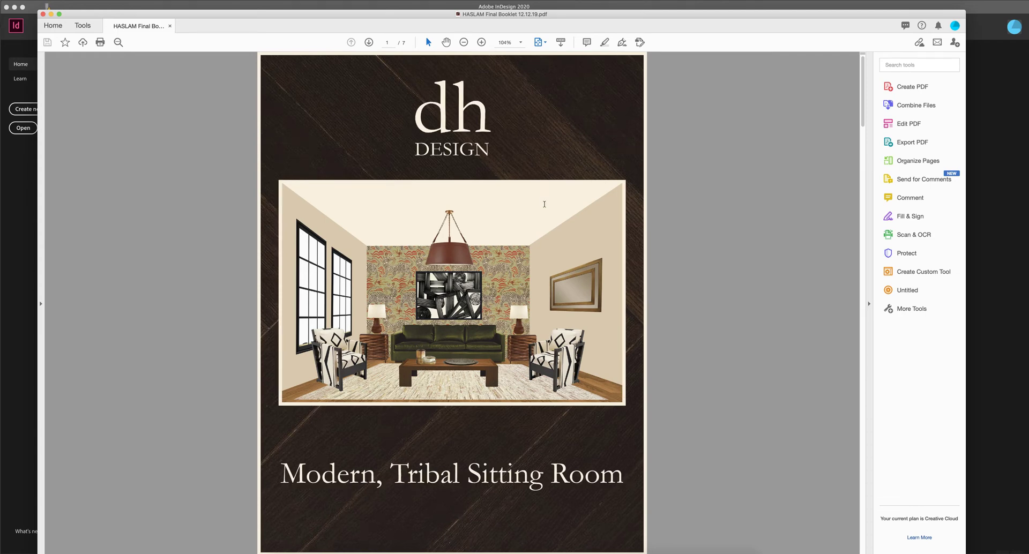
# Step: Look through the example booklet from cover to last spread and back to the sofa and lounge chair spread, examining its page layouts
pyautogui.scroll(-5, 544, 204)
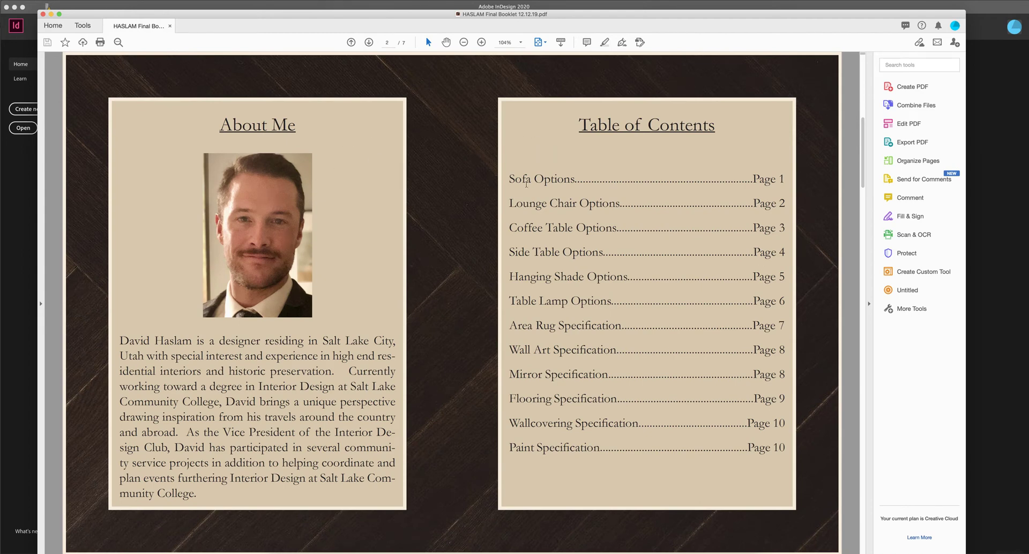
pyautogui.scroll(-5, 526, 183)
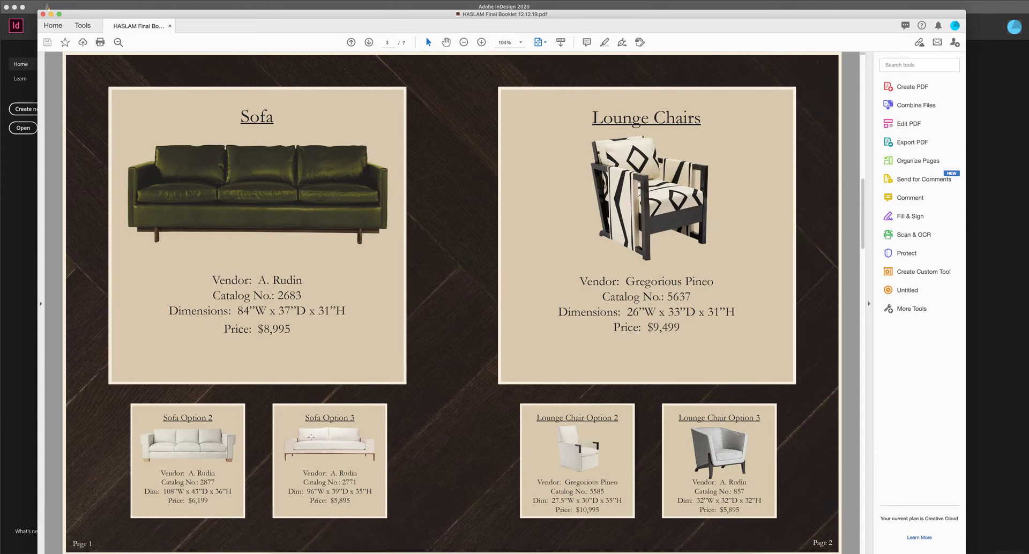
pyautogui.press('Right')
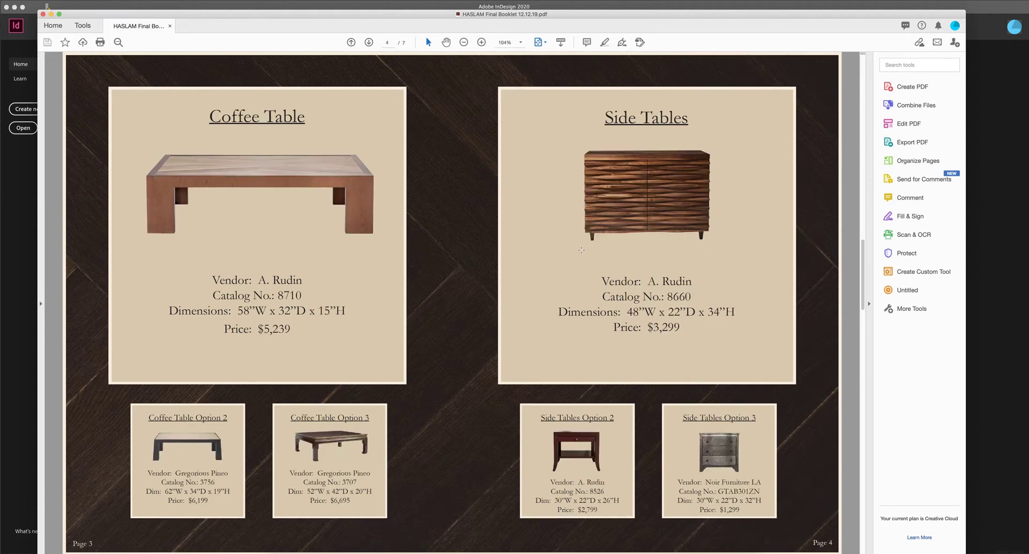
pyautogui.press('Right')
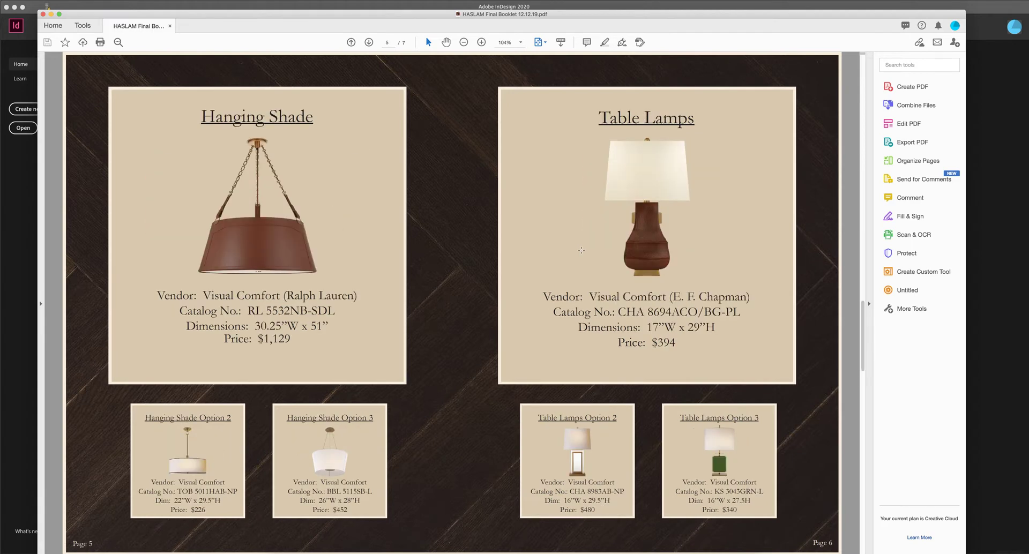
pyautogui.press('Right')
pyautogui.press('Right')
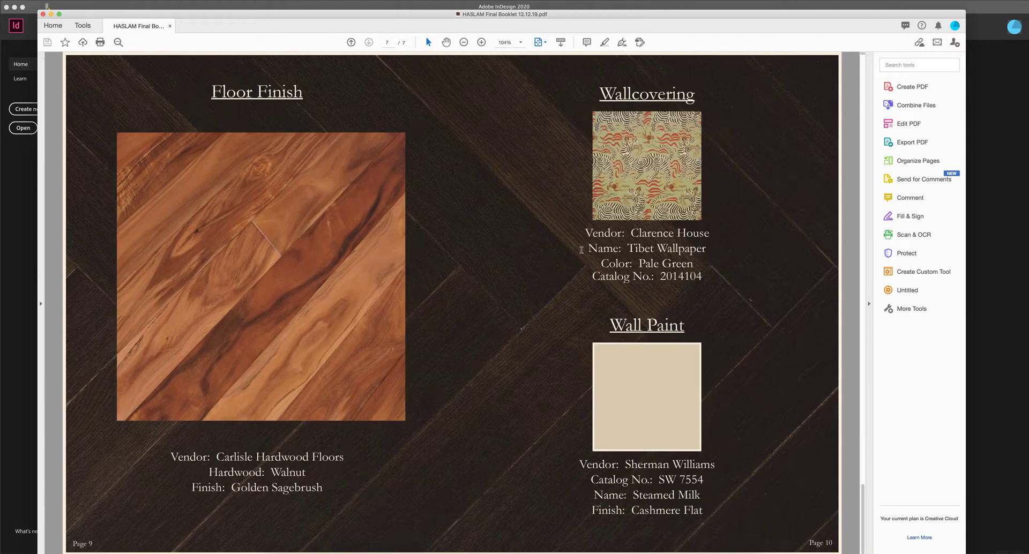
pyautogui.press('Left')
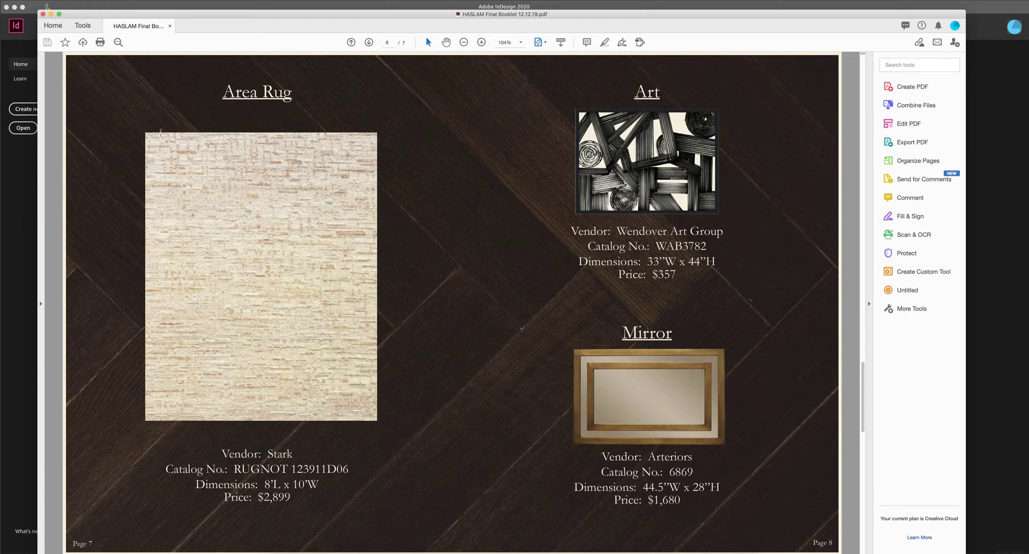
pyautogui.press('Left')
pyautogui.press('Left')
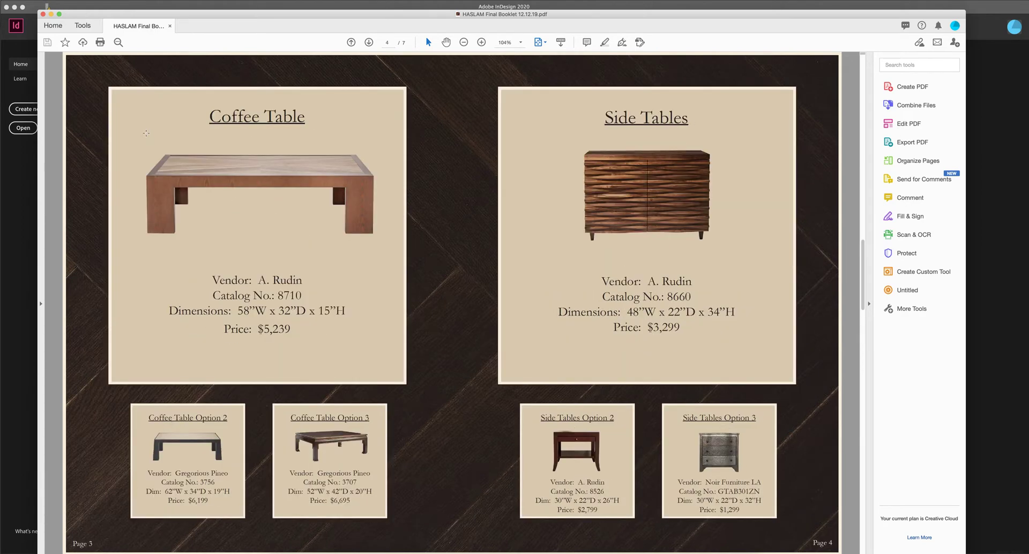
pyautogui.press('Left')
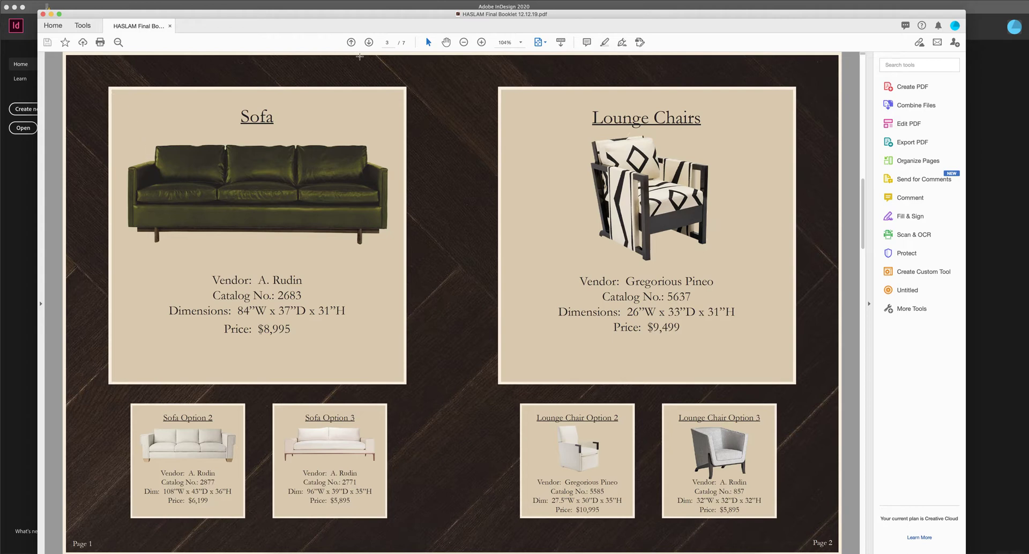
# Step: Review the booklet's spreads from the coffee table to the floor finish with the Hand tool, and minimize the PDF window
pyautogui.click(446, 43)
pyautogui.scroll(-2, 453, 143)
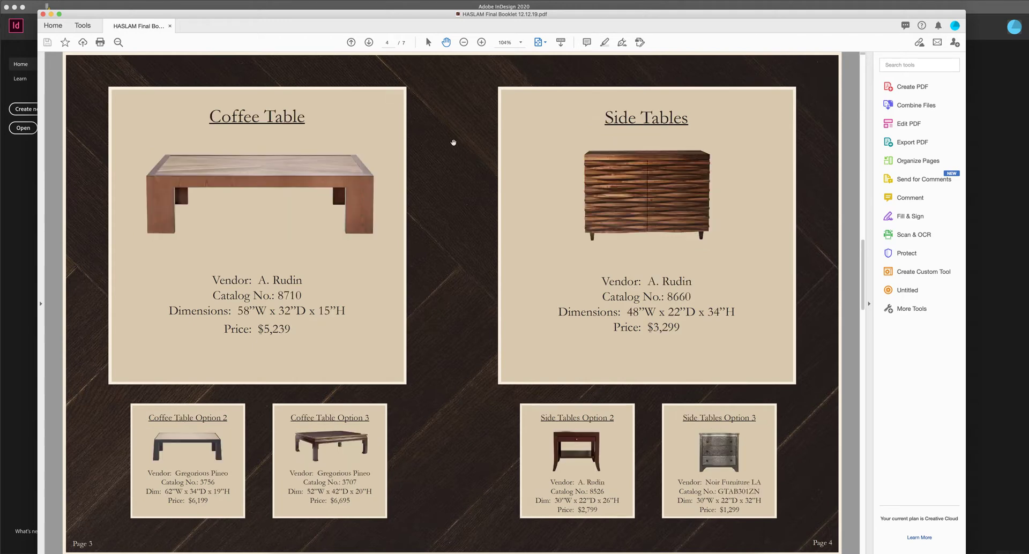
pyautogui.scroll(-2, 453, 142)
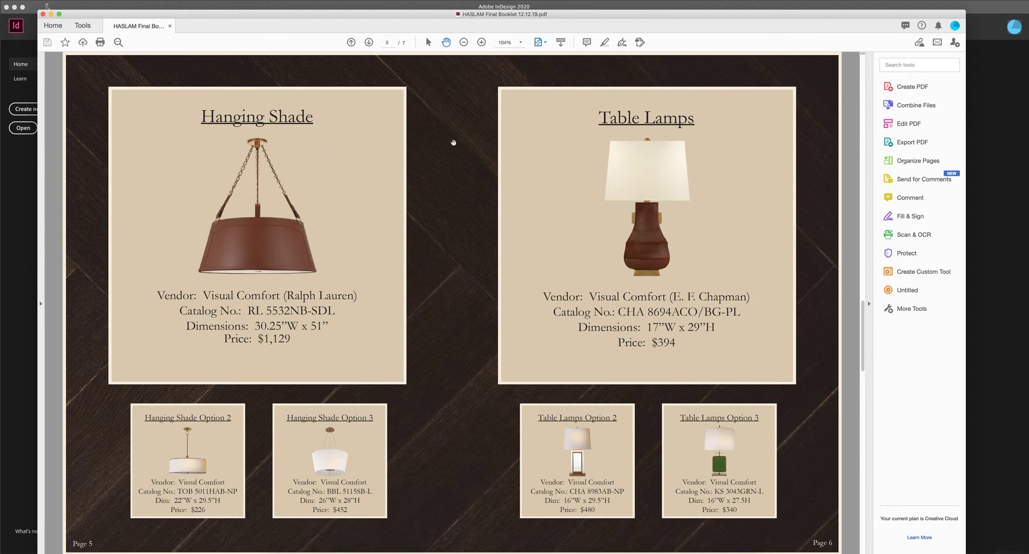
pyautogui.scroll(-2, 453, 142)
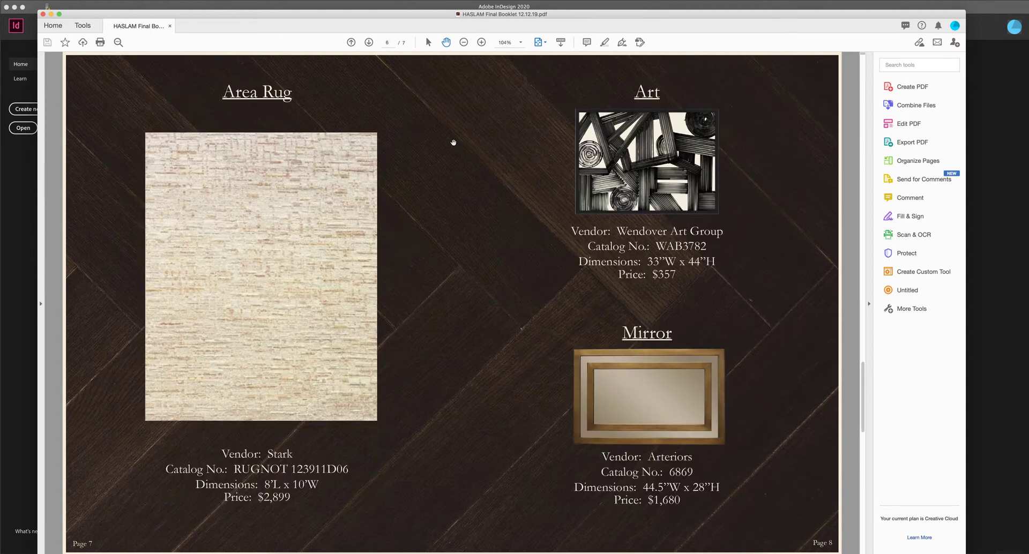
pyautogui.scroll(-2, 453, 143)
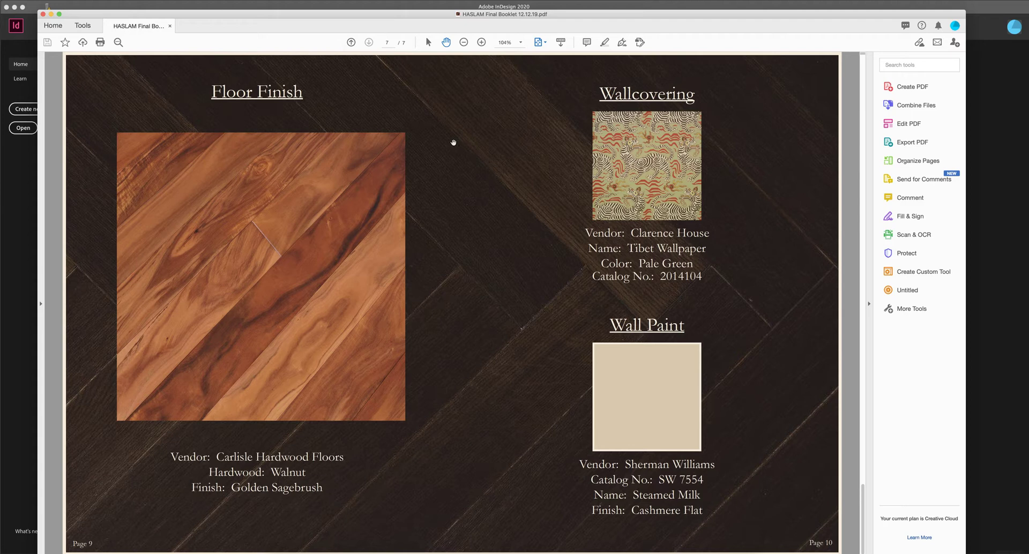
pyautogui.click(51, 14)
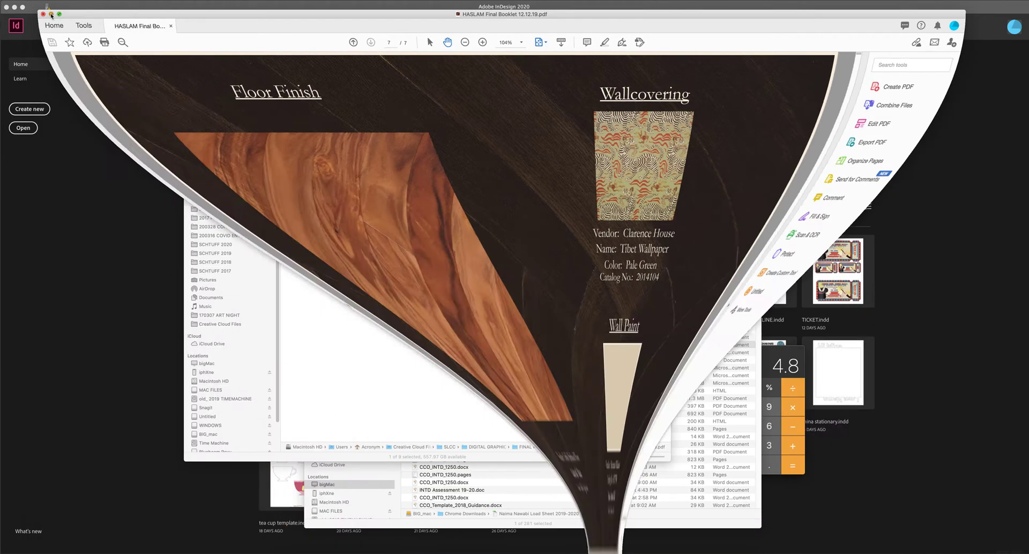
# Step: Return to InDesign and create a new 11 x 8.5 in landscape document with facing pages enabled
pyautogui.click(258, 123)
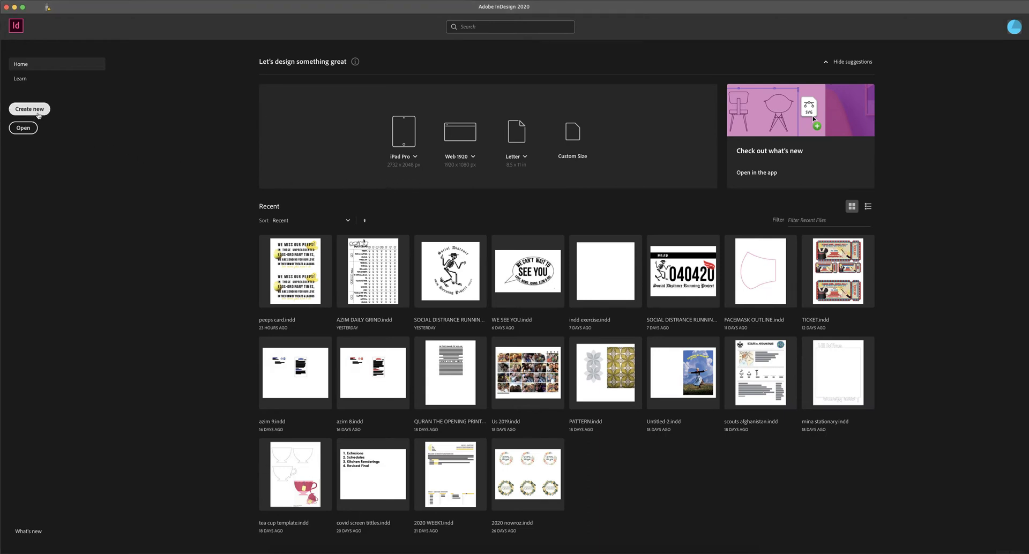
pyautogui.click(38, 114)
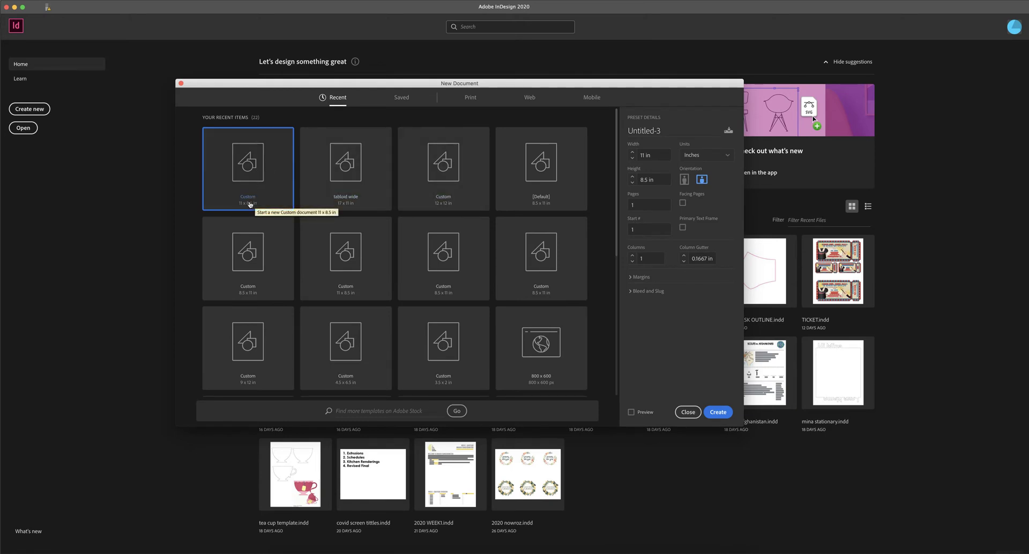
pyautogui.click(682, 204)
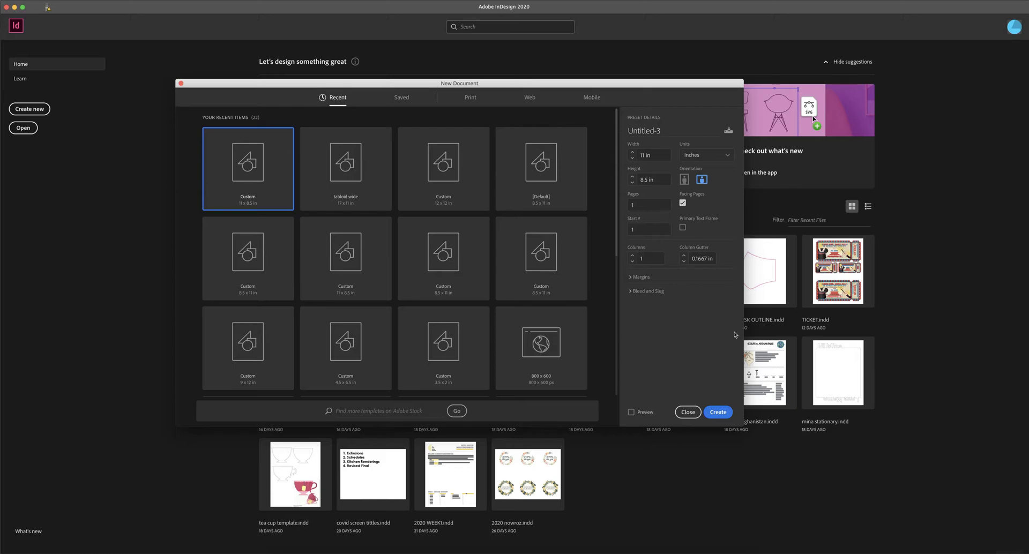
pyautogui.click(718, 412)
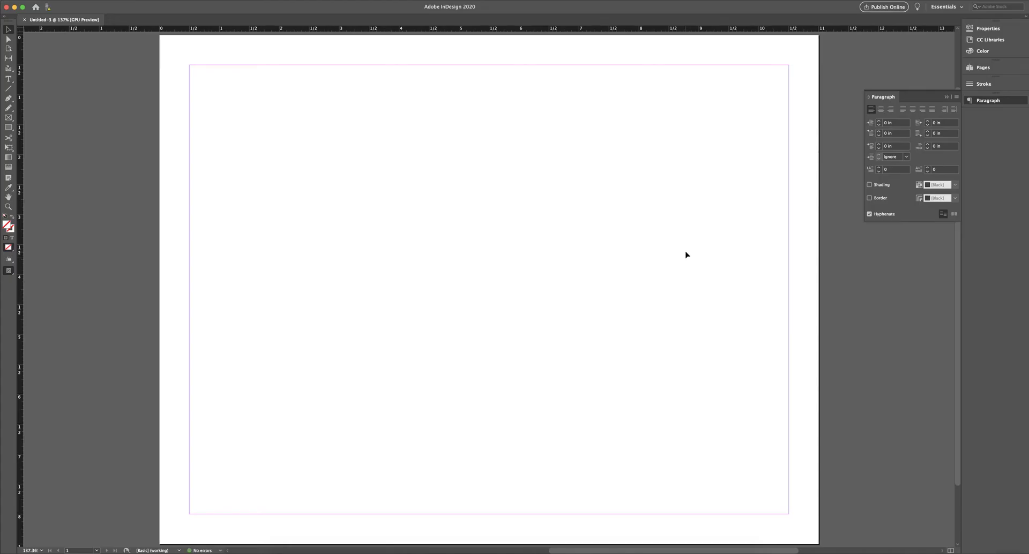
# Step: Display the Links panel and dock it below Paragraph in the collapsed panel column
pyautogui.click(993, 67)
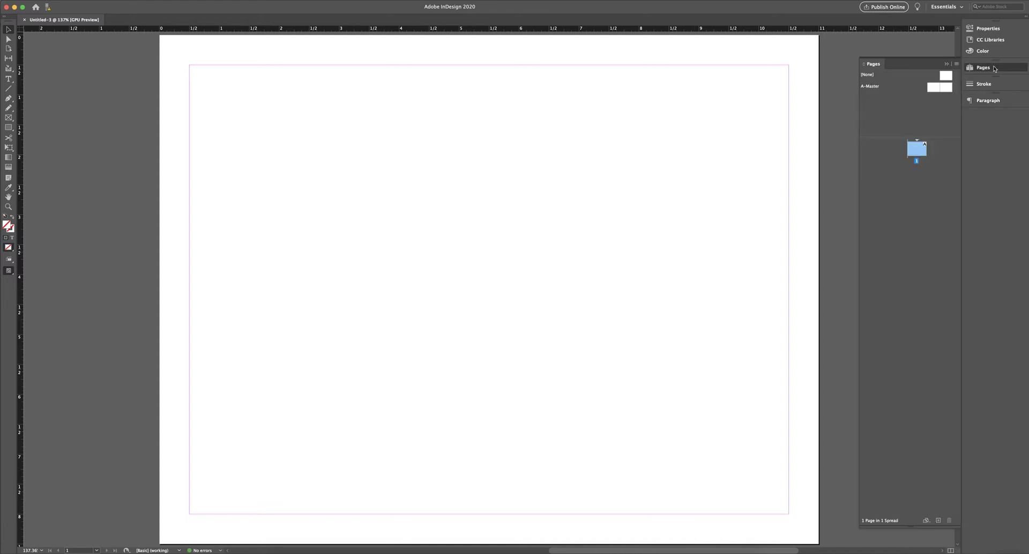
pyautogui.click(993, 102)
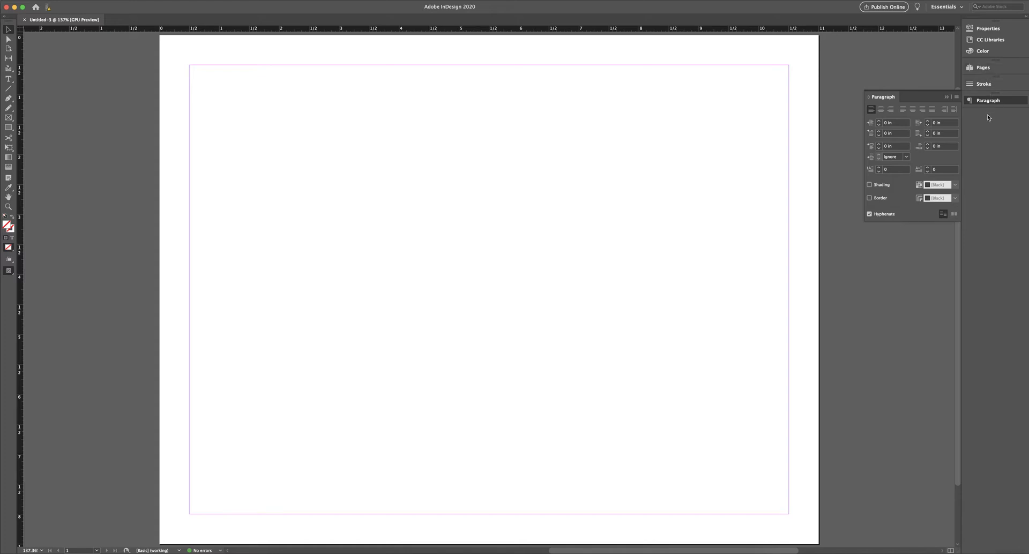
pyautogui.click(207, 0)
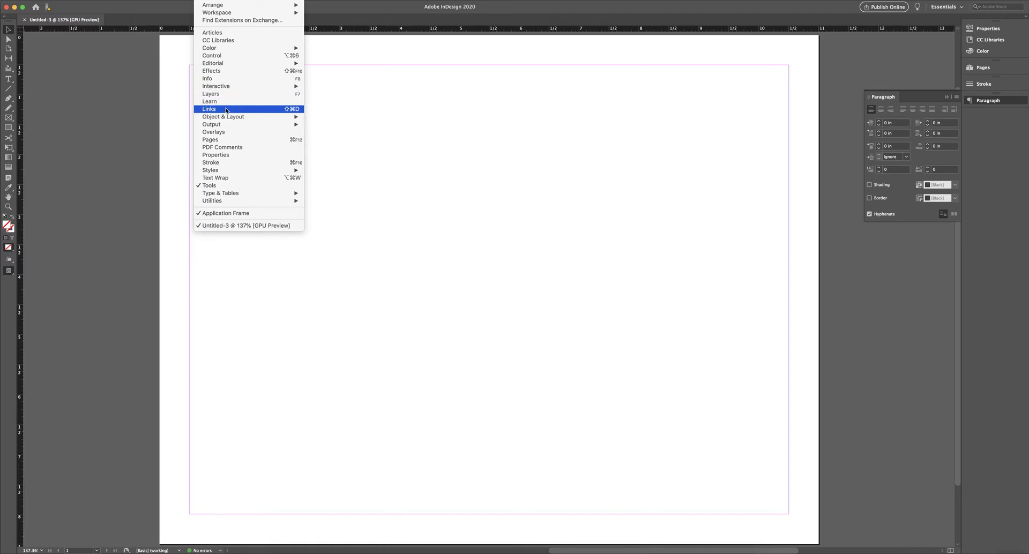
pyautogui.click(225, 108)
pyautogui.moveTo(773, 59); pyautogui.dragTo(982, 122)
pyautogui.click(982, 119)
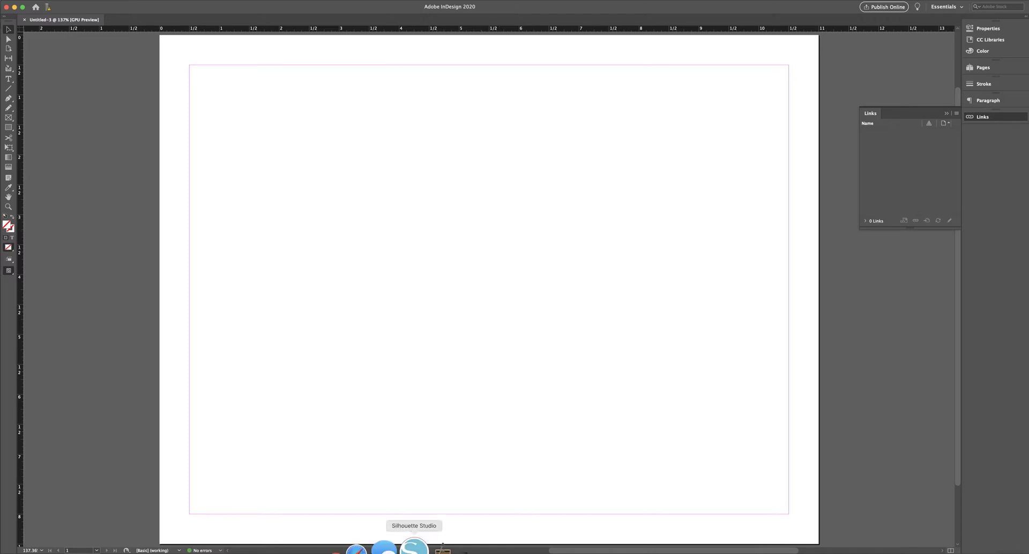
# Step: Switch to the browser and compare the 6x6, 8x8 and 10x10 photo book options on the Chatbooks page
pyautogui.click(373, 550)
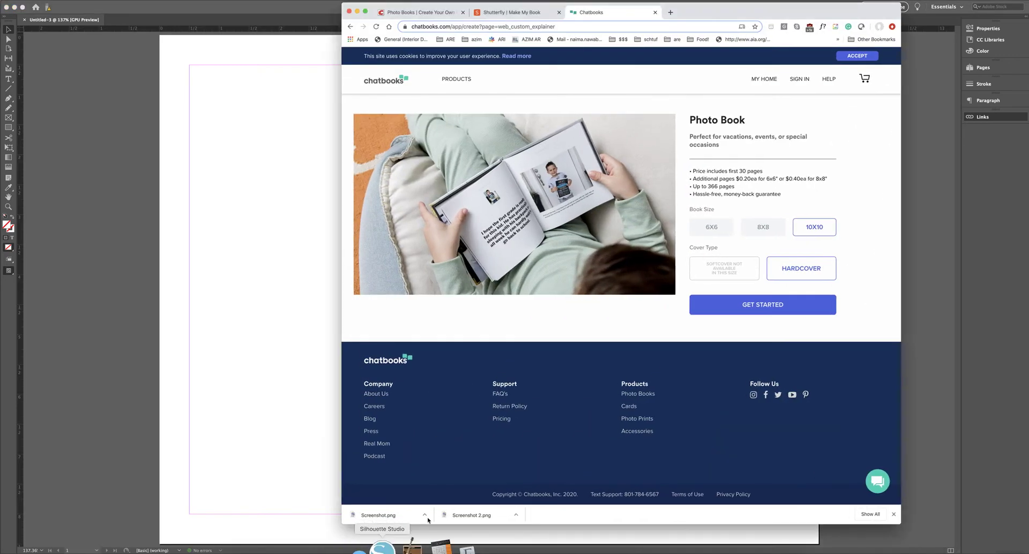
pyautogui.moveTo(695, 13); pyautogui.dragTo(580, 33)
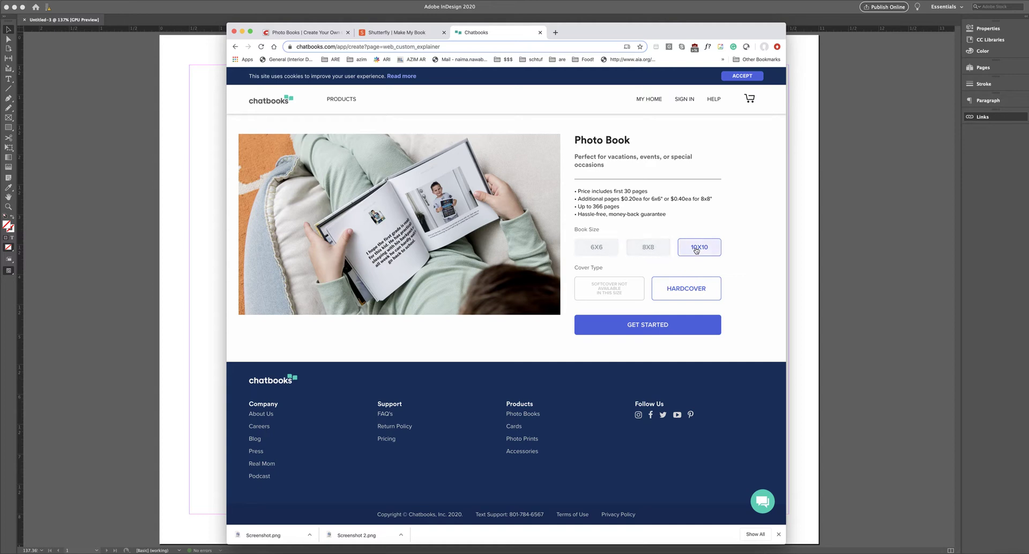
pyautogui.click(602, 253)
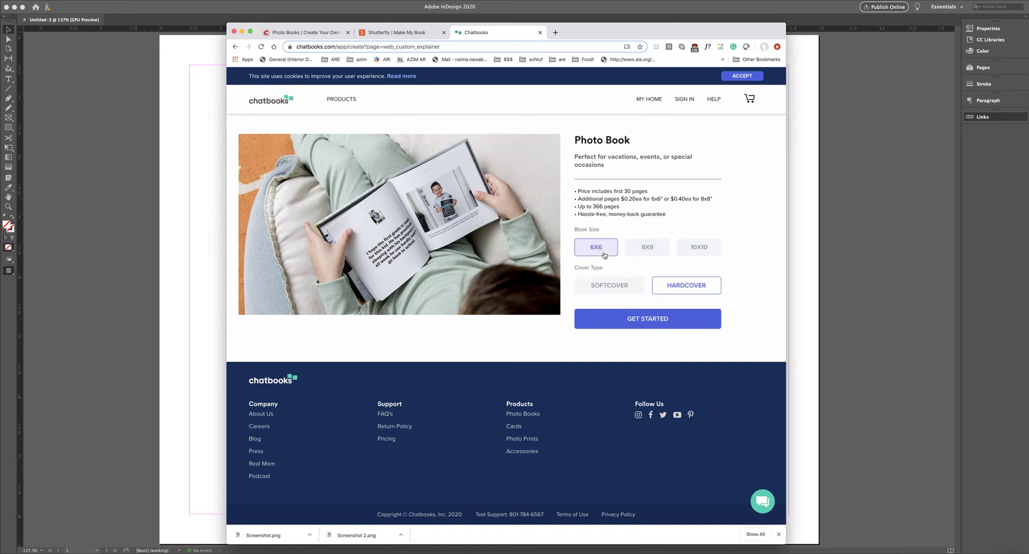
pyautogui.click(647, 253)
pyautogui.click(699, 252)
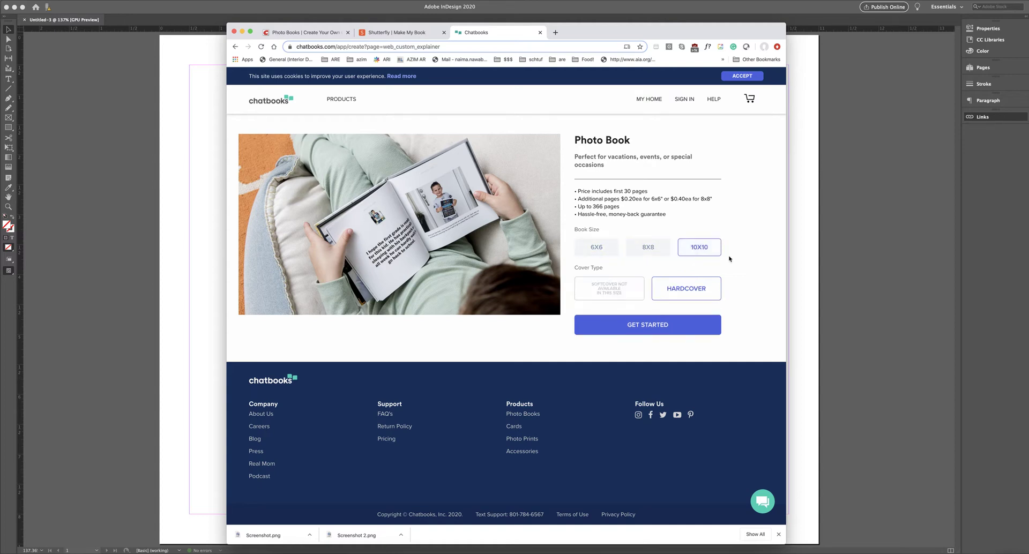
# Step: Examine the photo book sizes offered by Shutterfly and Costco, including Costco's hardcover and 8 x 8 softcover, and return to InDesign
pyautogui.click(404, 32)
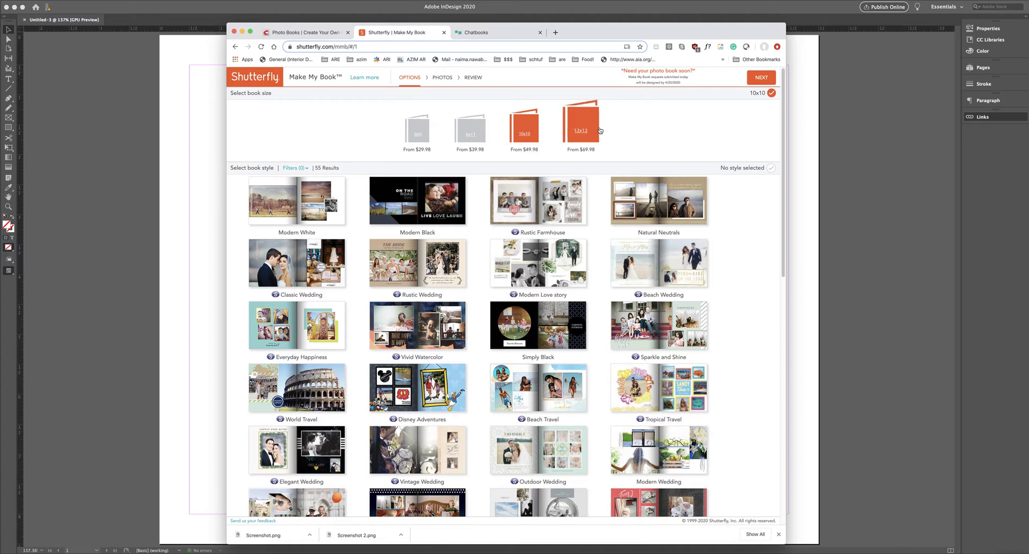
pyautogui.click(328, 33)
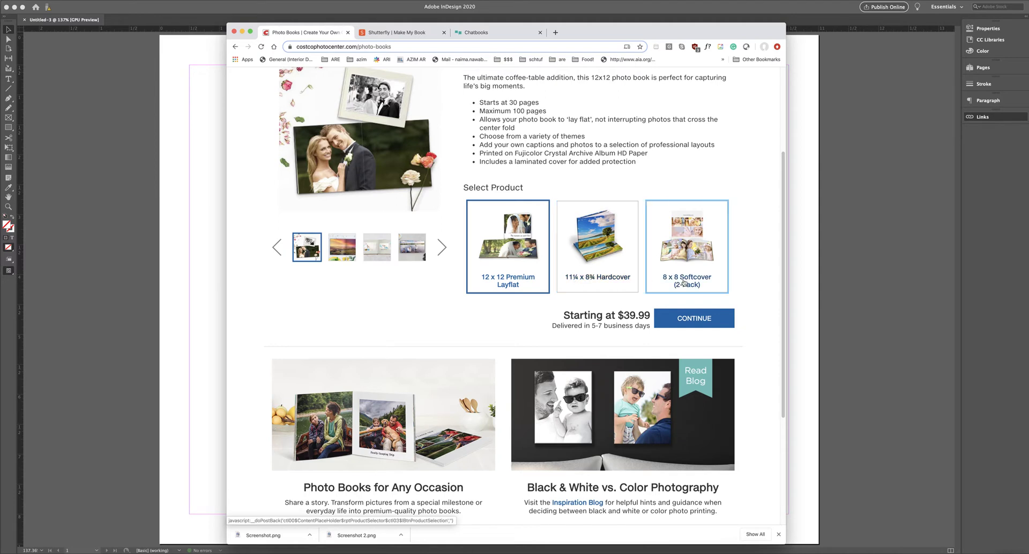
pyautogui.click(593, 271)
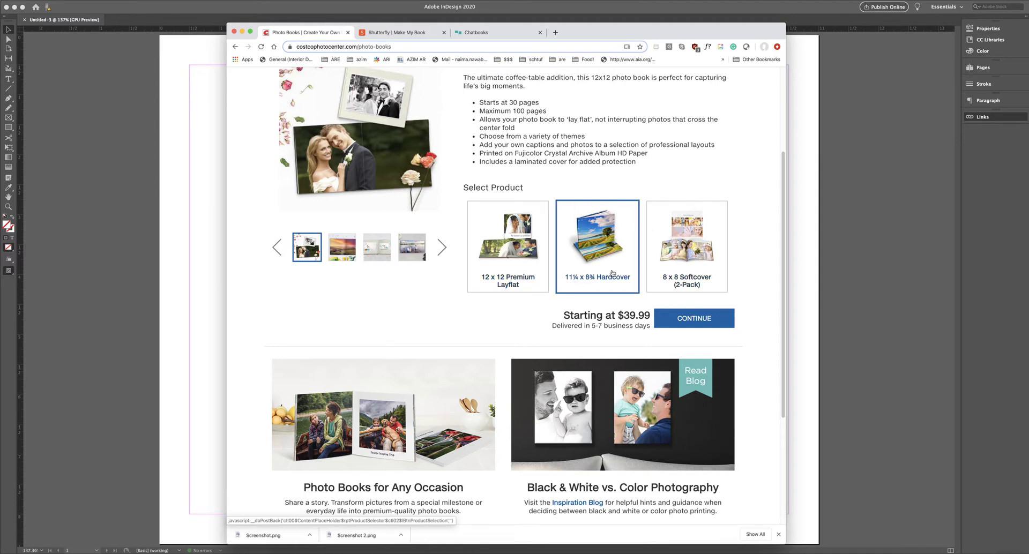
pyautogui.click(675, 271)
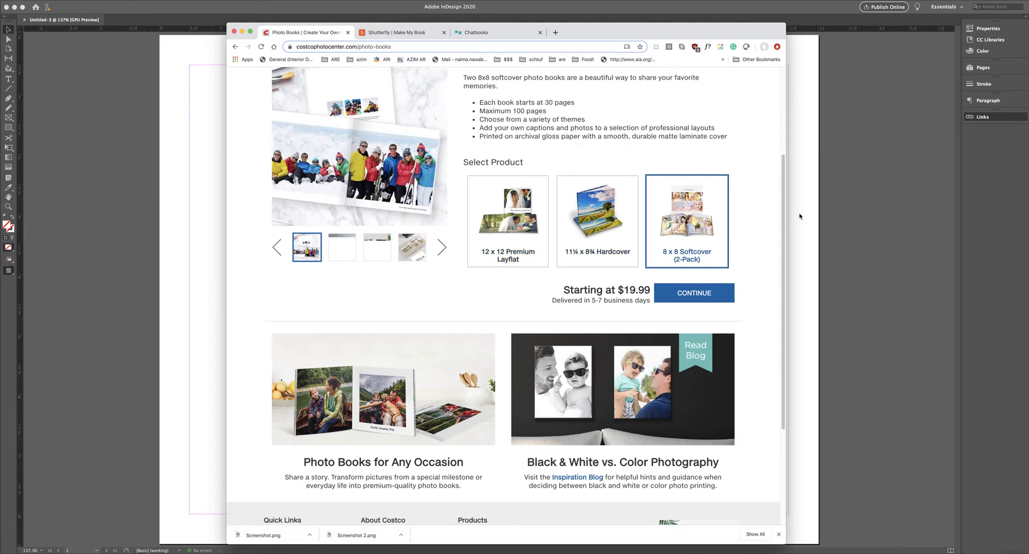
pyautogui.click(796, 214)
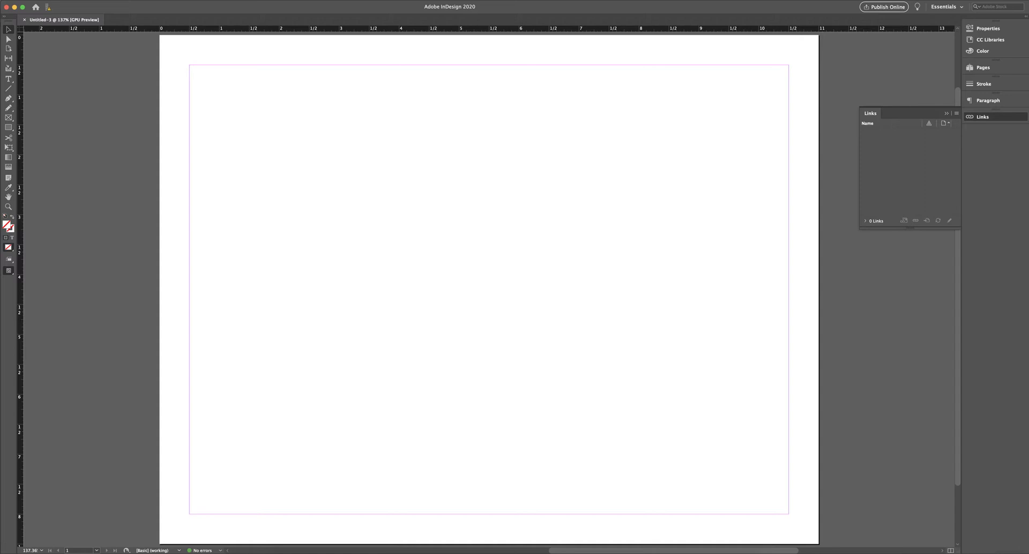
# Step: Change the document's page size to 8 in wide by 8 in high in Document Setup
pyautogui.click(58, 0)
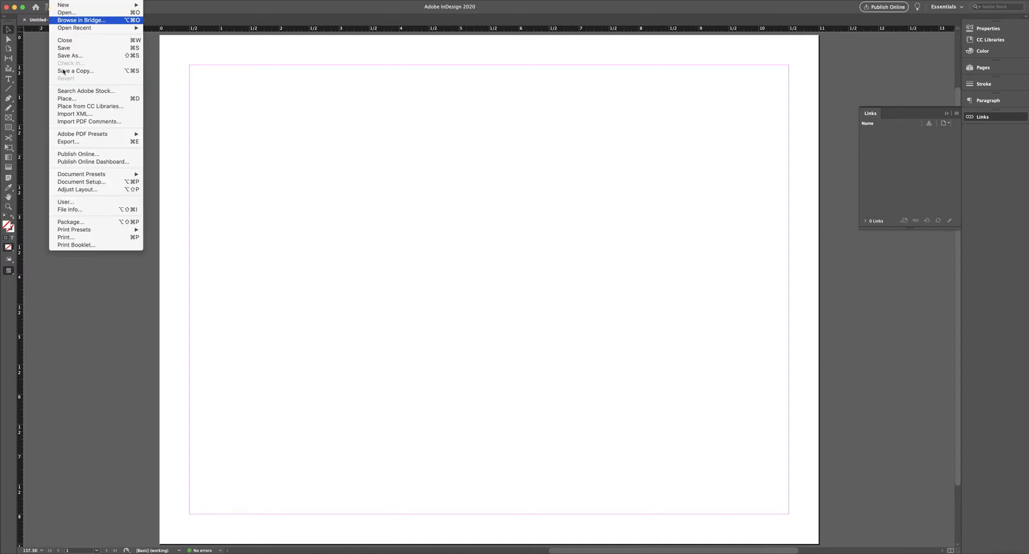
pyautogui.click(88, 183)
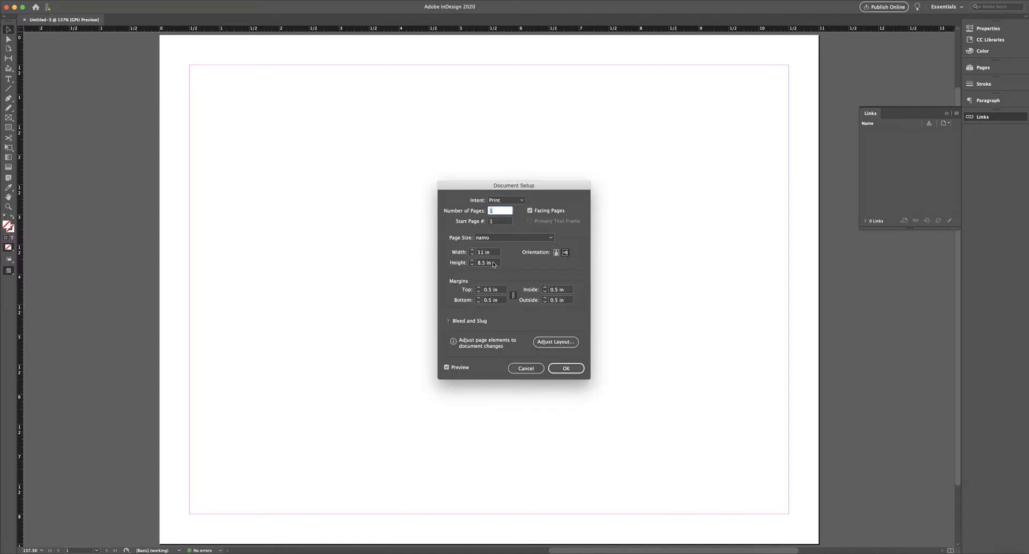
pyautogui.click(460, 251)
pyautogui.write('8')
pyautogui.press('Tab')
pyautogui.write('8')
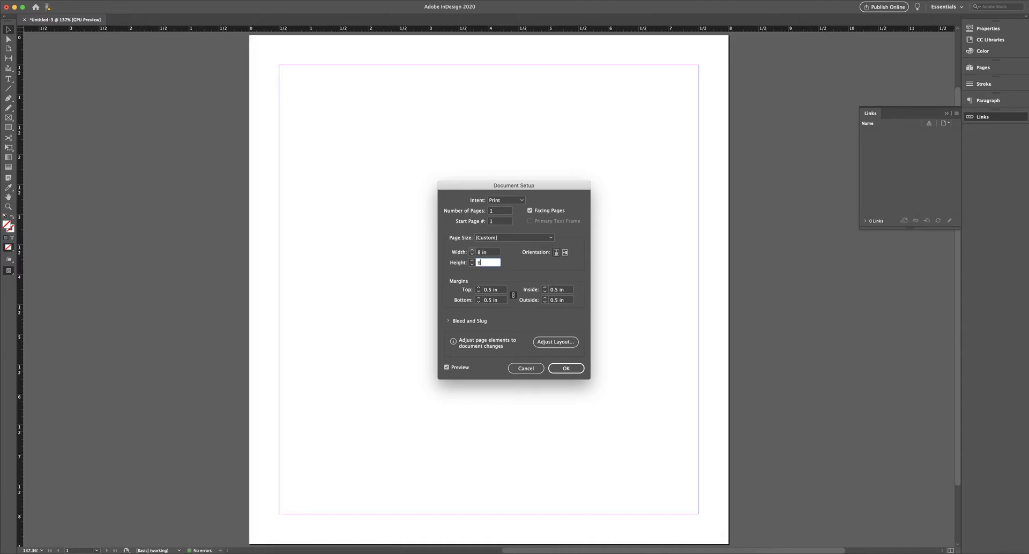
pyautogui.click(570, 369)
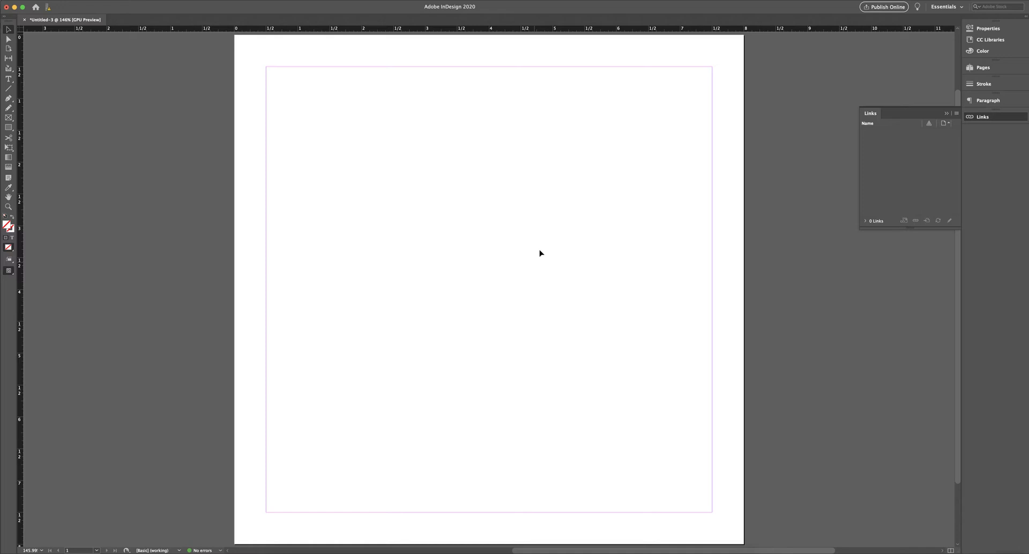
# Step: Save the document as BOOKLET TEST in the IMAGES FOR INDESIGN folder inside DIGITAL GRAPHICS
pyautogui.click(63, 0)
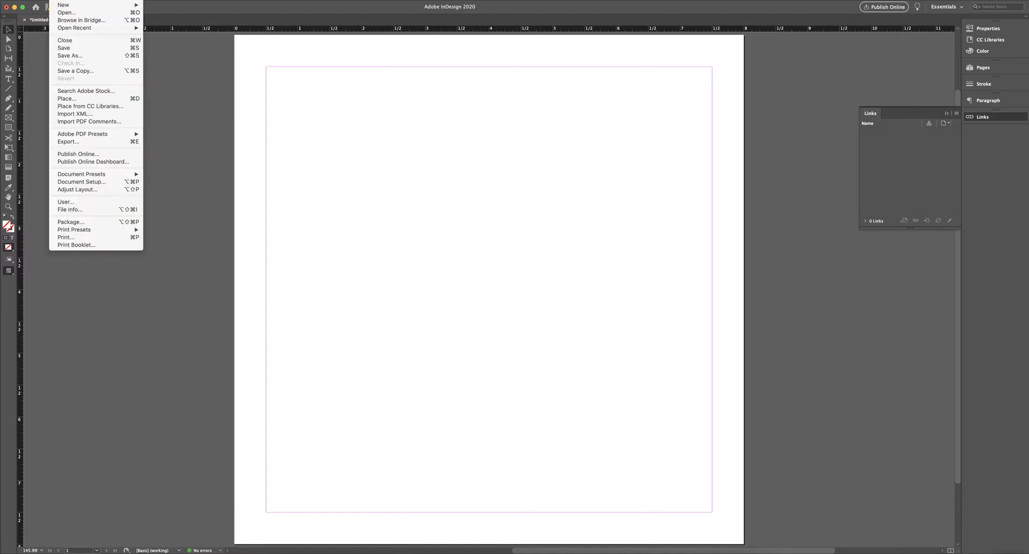
pyautogui.click(85, 57)
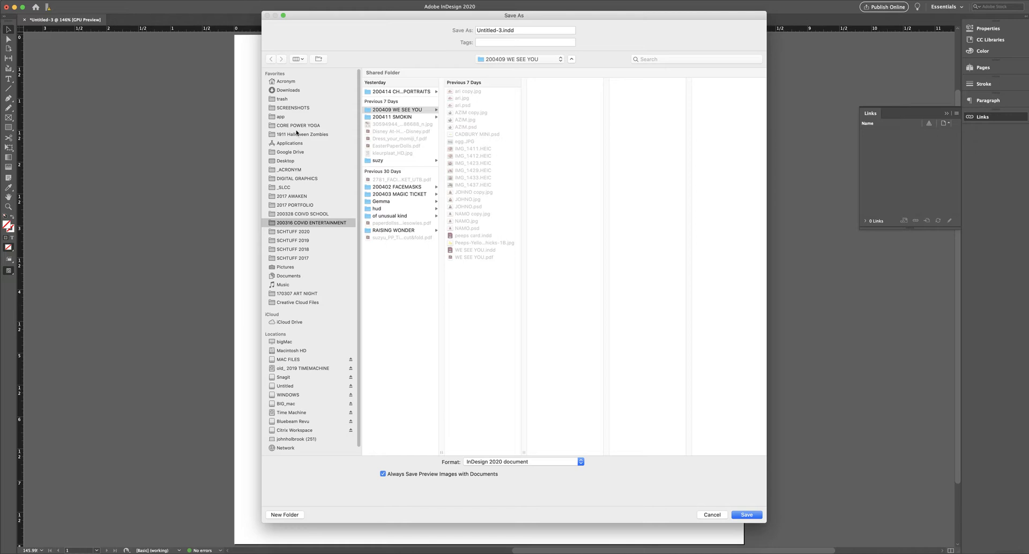
pyautogui.click(287, 187)
pyautogui.click(287, 179)
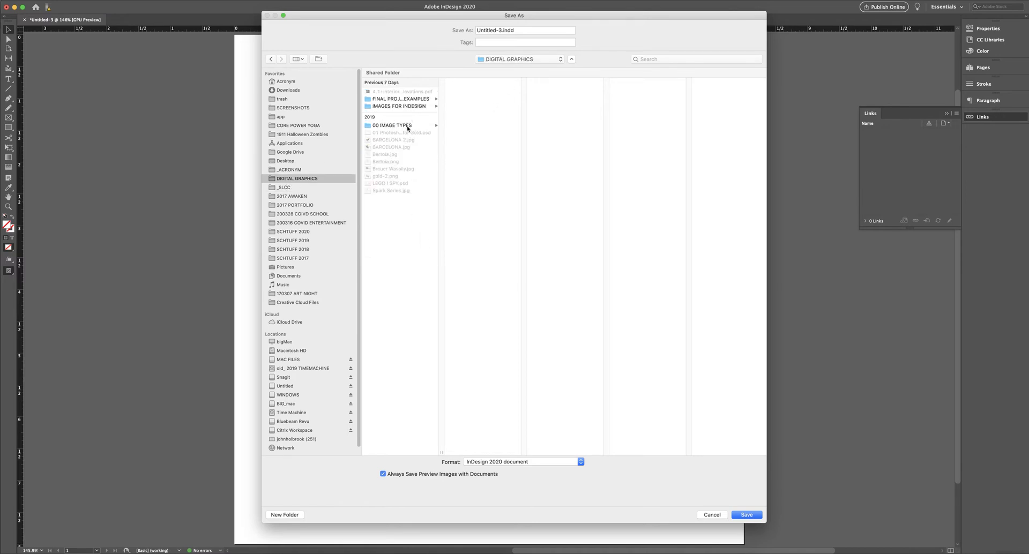
pyautogui.click(407, 107)
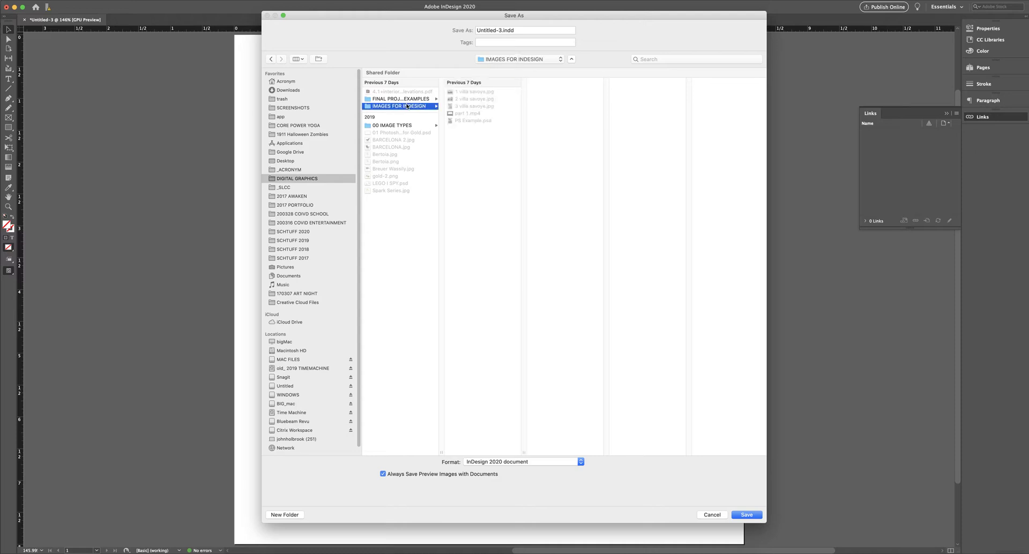
pyautogui.click(527, 30)
pyautogui.write('BOOKL')
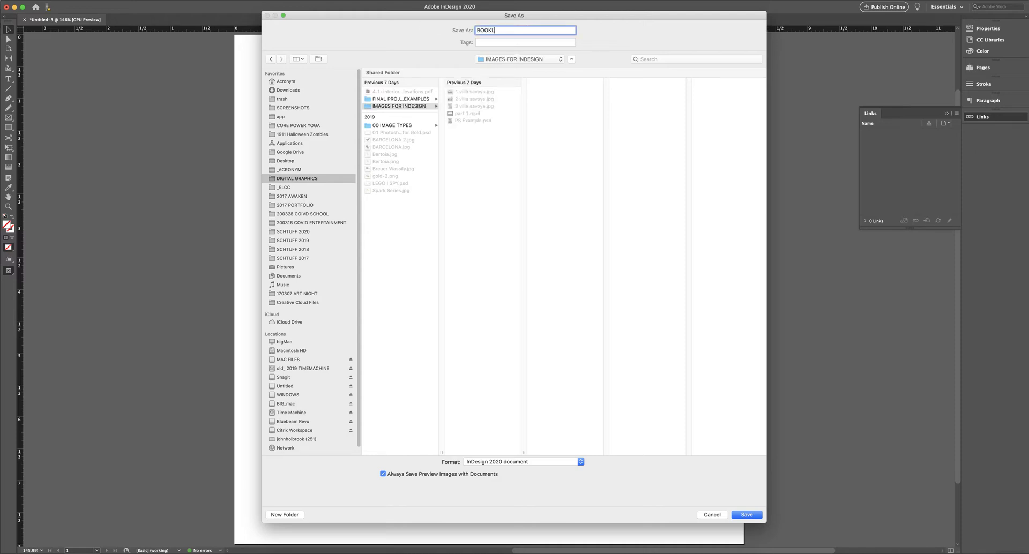
pyautogui.write('ET TEST')
pyautogui.press('Return')
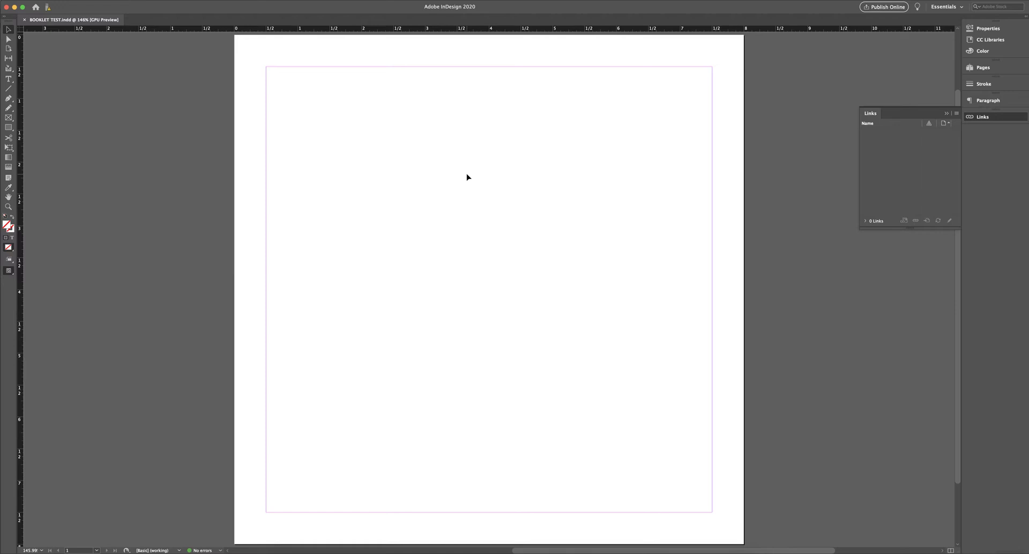
# Step: Draw a rectangle frame about 2.4 in wide and 1.6 in high near the page's upper-left margin corner
pyautogui.press('f')
pyautogui.press('v')
pyautogui.press('f')
pyautogui.moveTo(303, 90); pyautogui.dragTo(454, 193)
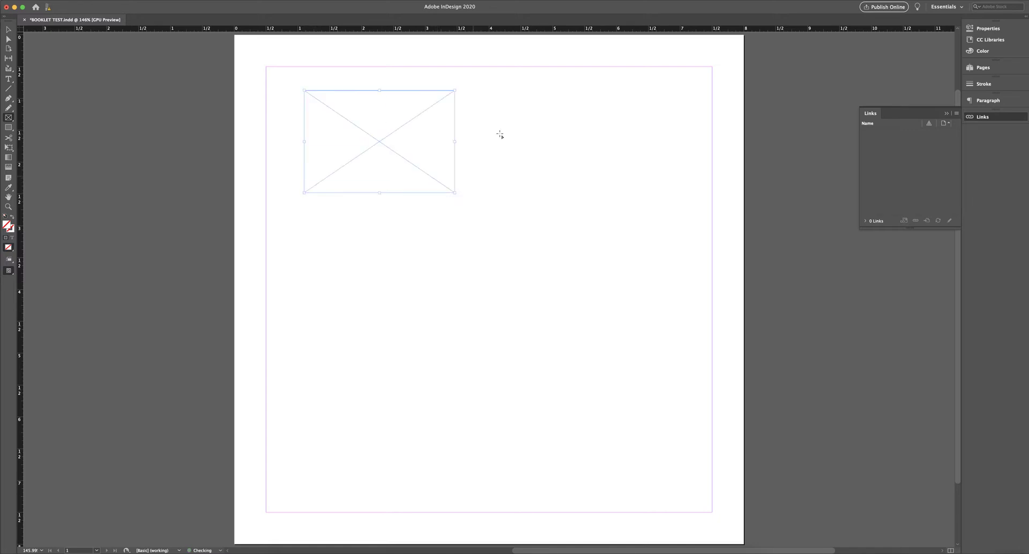
# Step: Create a rectangle frame with an exact size of 4 x 4 in beside the small frame
pyautogui.click(499, 114)
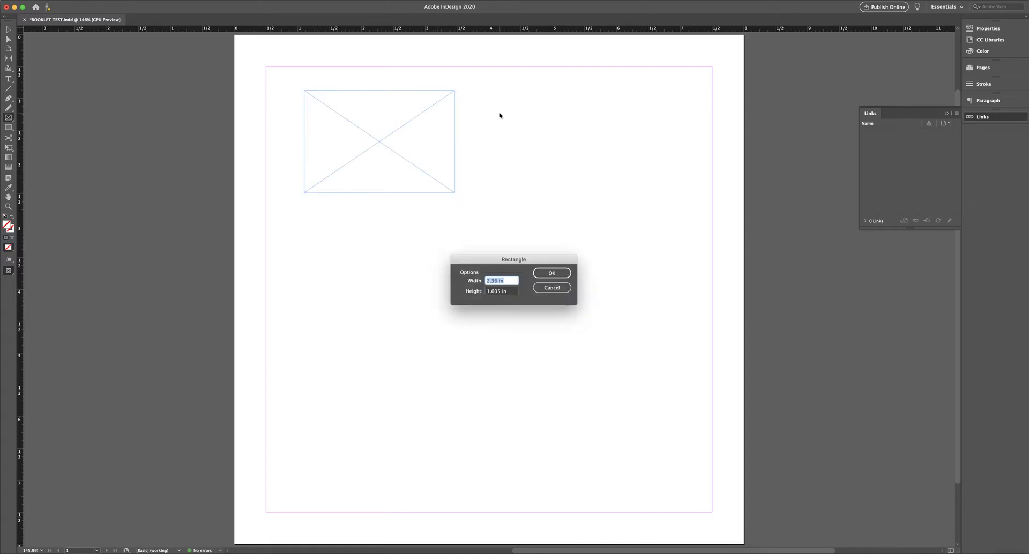
pyautogui.write('4')
pyautogui.press('Tab')
pyautogui.write('4')
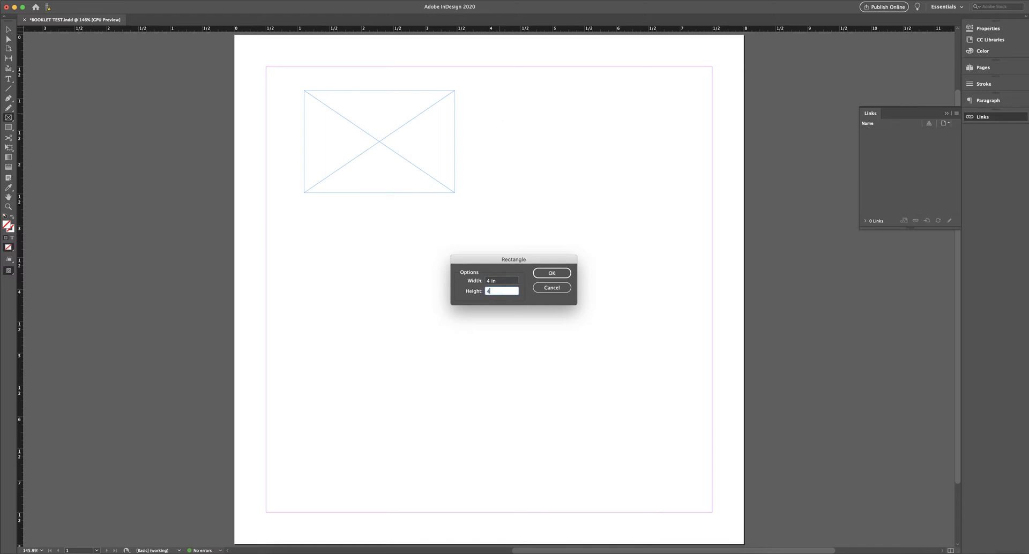
pyautogui.click(553, 276)
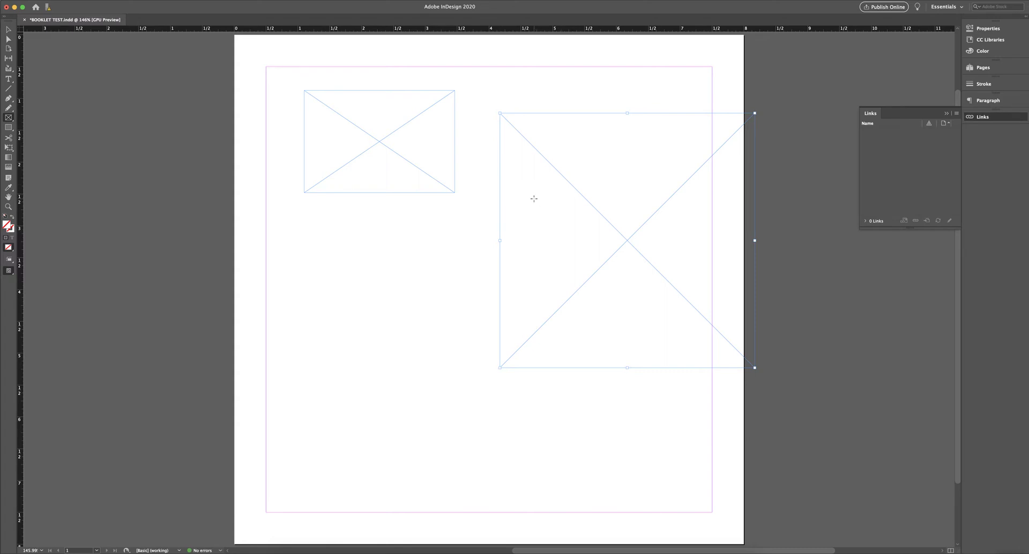
# Step: Move the small frame close to the upper-left margin corner and the 4 in frame close to the upper-right one
pyautogui.press('v')
pyautogui.moveTo(408, 143); pyautogui.dragTo(349, 115)
pyautogui.moveTo(575, 144); pyautogui.dragTo(535, 115)
pyautogui.click(341, 109)
pyautogui.moveTo(341, 109); pyautogui.dragTo(365, 110)
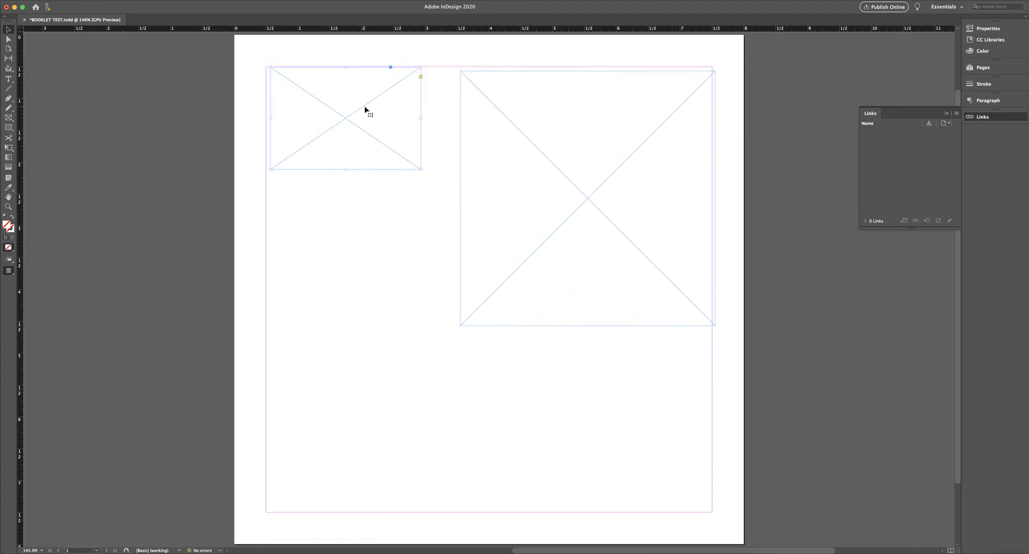
# Step: Place BARCELONA 2.jpg from the DIGITAL GRAPHICS folder into the small frame and delete the image from it again
pyautogui.press('super+d')
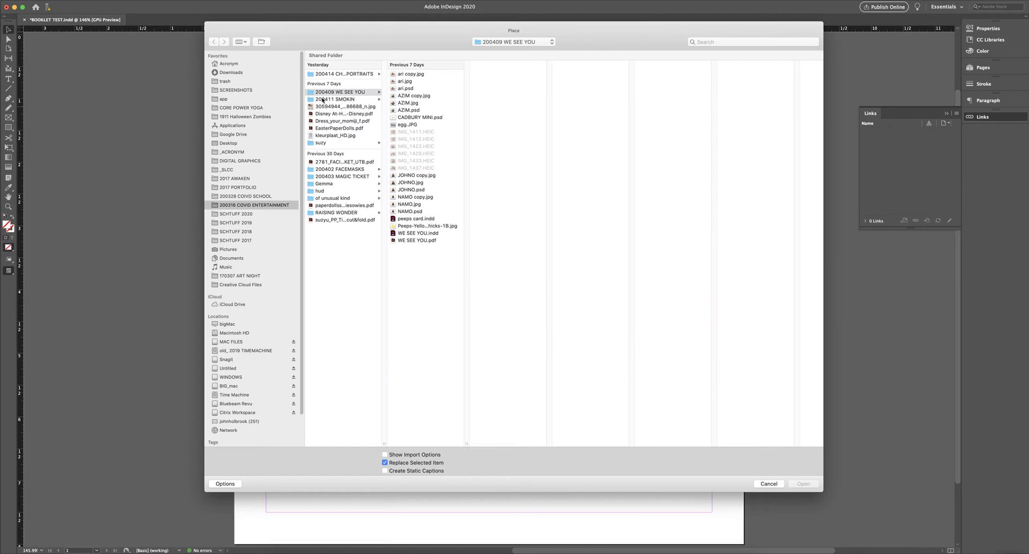
pyautogui.click(243, 160)
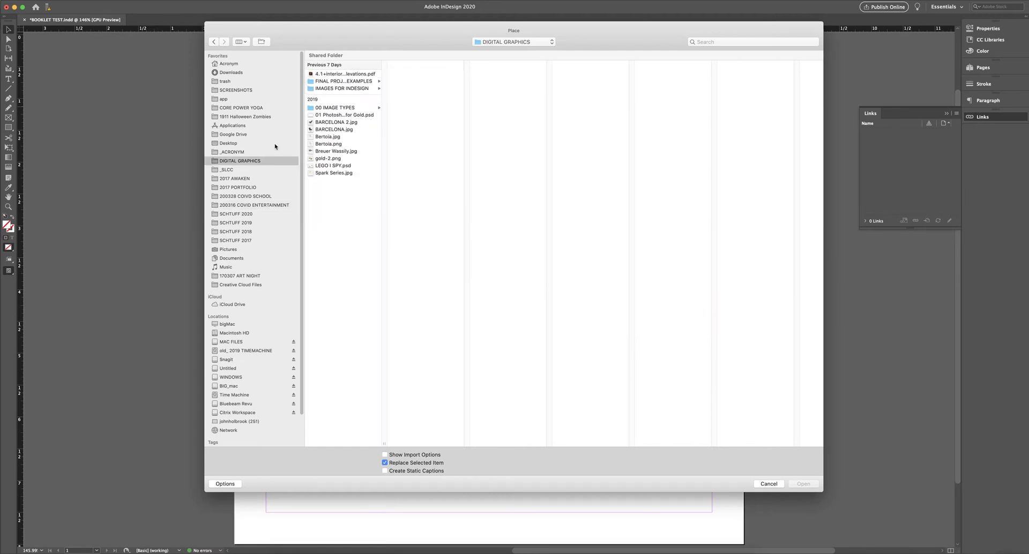
pyautogui.click(337, 122)
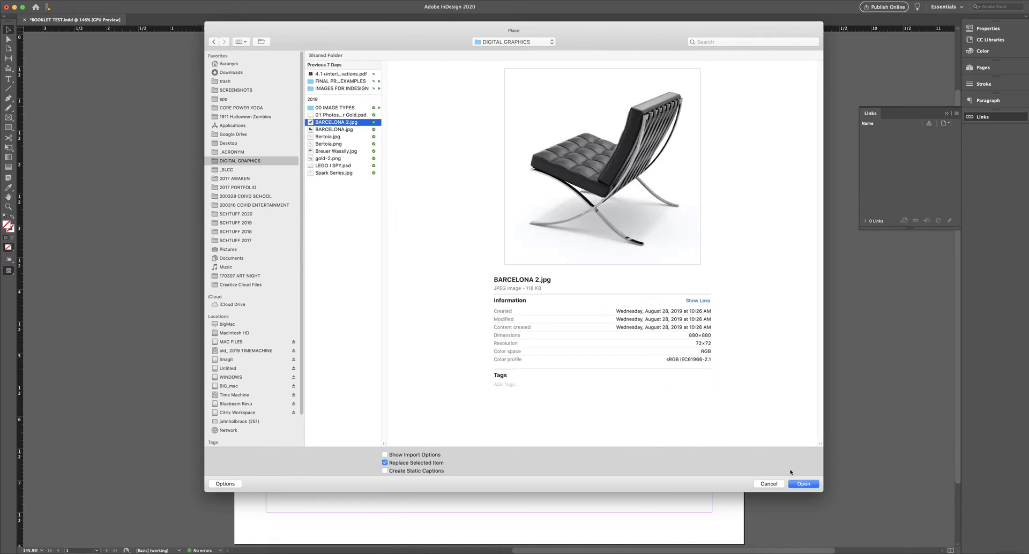
pyautogui.click(802, 483)
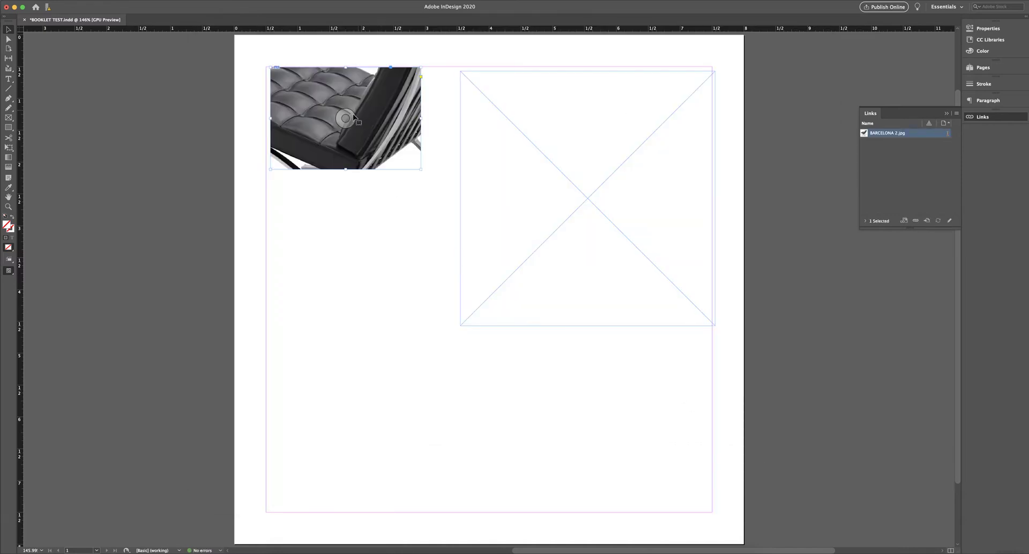
pyautogui.click(344, 118)
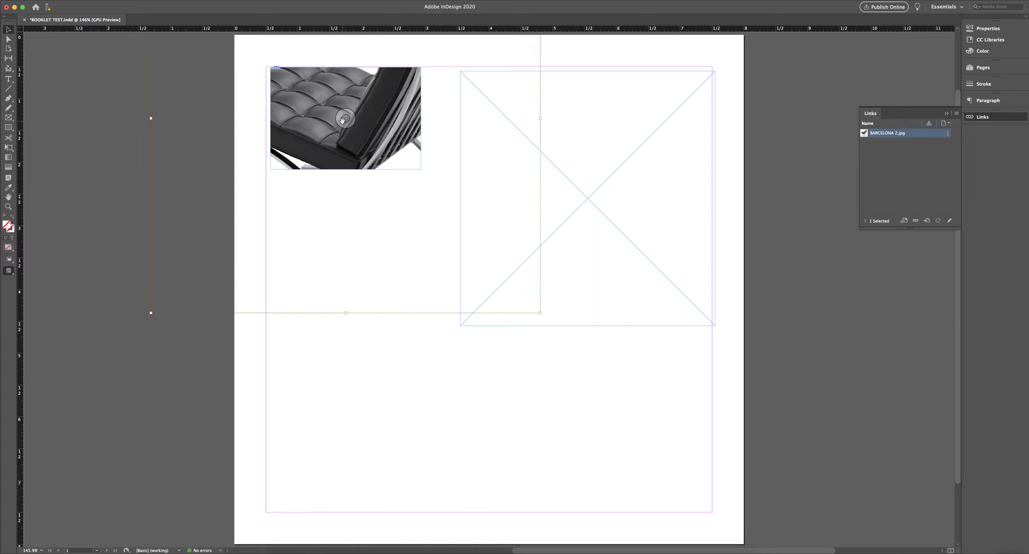
pyautogui.press('Delete')
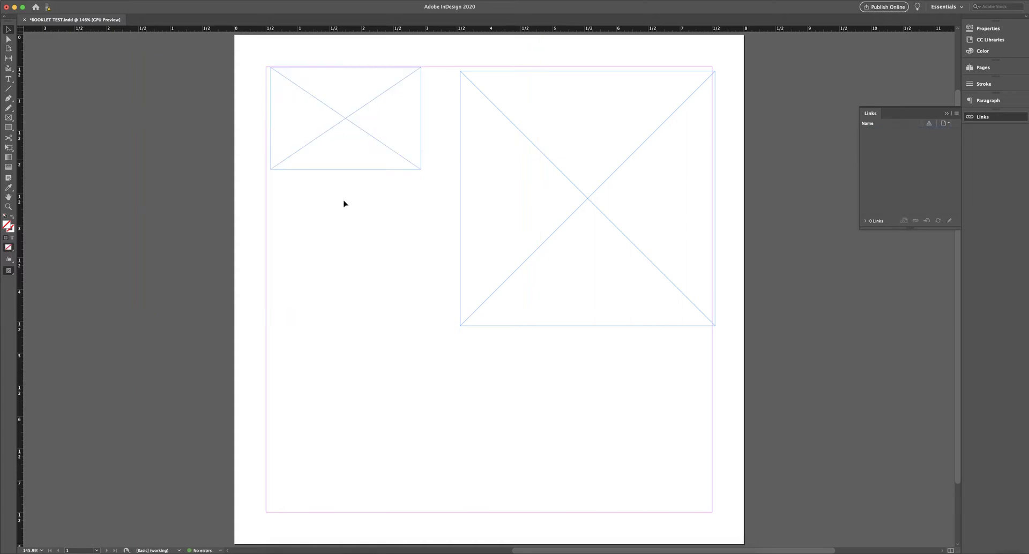
# Step: Align the small frame with the upper-left margin corner and delete the 4 in square frame
pyautogui.click(373, 163)
pyautogui.moveTo(373, 162); pyautogui.dragTo(369, 163)
pyautogui.click(526, 177)
pyautogui.press('Delete')
# Step: Enlarge the remaining rectangle frame from its lower-right corner to about 2.7 in wide and 2.6 in high
pyautogui.click(382, 124)
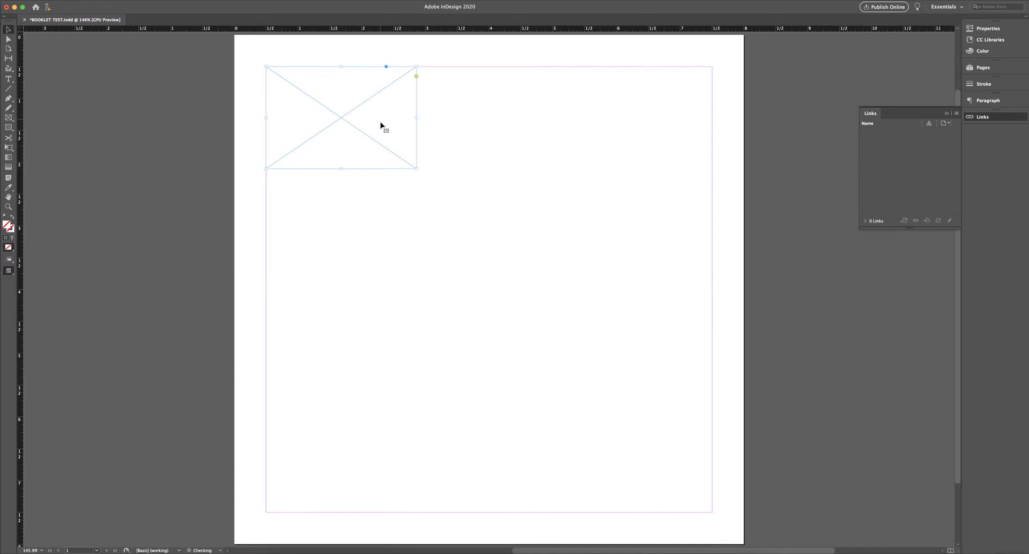
pyautogui.moveTo(416, 169); pyautogui.dragTo(438, 233)
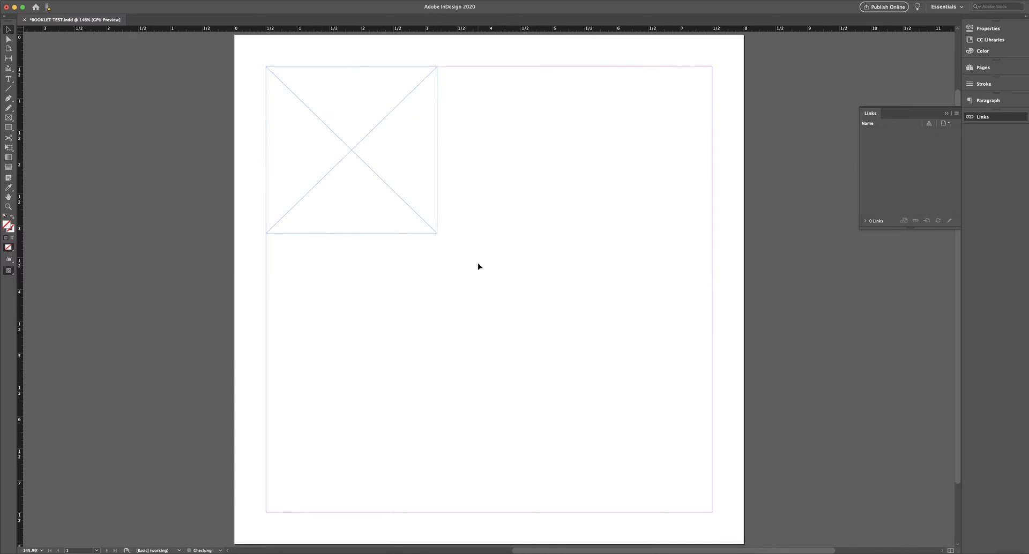
# Step: Draw a circular frame about 1.8 in across in the page's upper-right area with the Ellipse Frame tool
pyautogui.press('f')
pyautogui.click(12, 120)
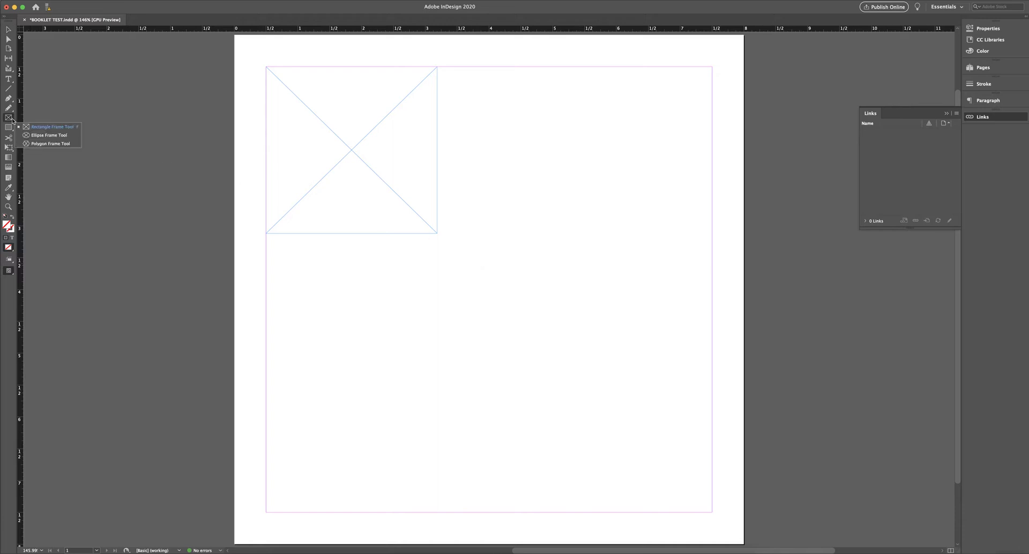
pyautogui.click(38, 138)
pyautogui.moveTo(529, 124); pyautogui.dragTo(729, 270)
pyautogui.press('super+z')
pyautogui.moveTo(531, 99); pyautogui.dragTo(647, 242)
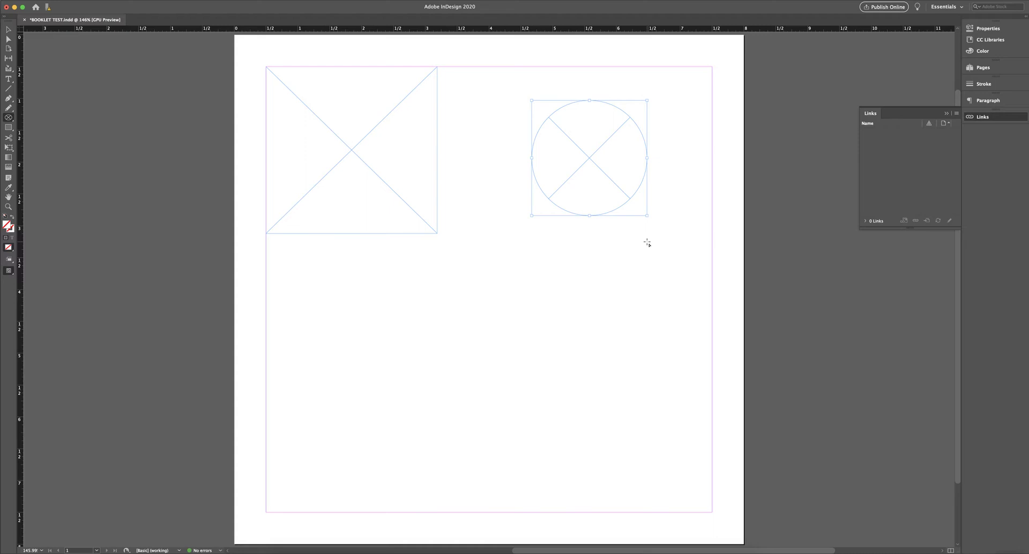
# Step: Draw a hexagonal frame about 2.1 in wide and 1.8 in high below the square frame with the Polygon Frame tool
pyautogui.moveTo(9, 118); pyautogui.dragTo(42, 149)
pyautogui.moveTo(309, 293); pyautogui.dragTo(511, 411)
pyautogui.click(9, 30)
pyautogui.click(484, 299)
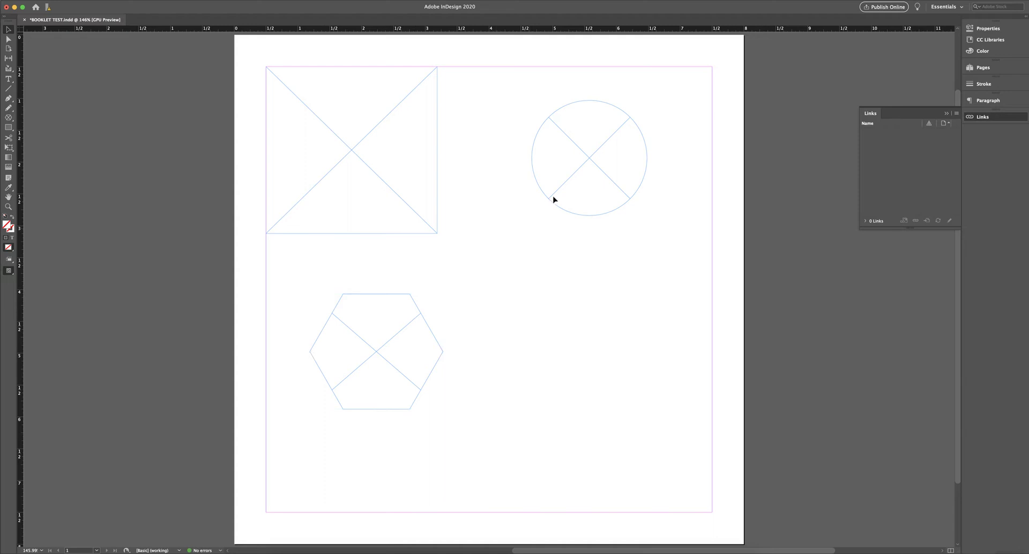
# Step: Move the roughly square frame about 0.8 in right and 0.4 in down, away from the margin corner
pyautogui.click(419, 219)
pyautogui.click(557, 200)
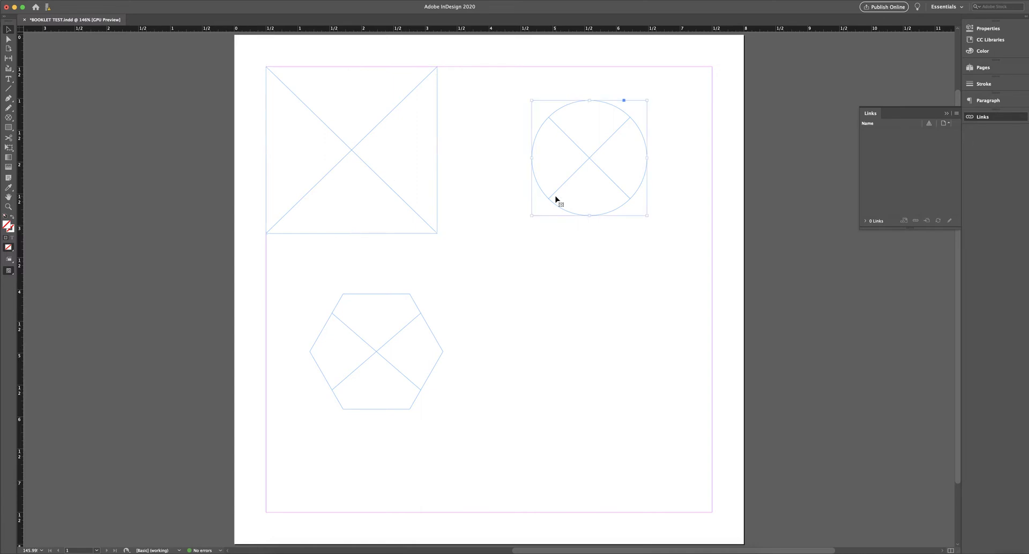
pyautogui.click(417, 323)
pyautogui.click(399, 218)
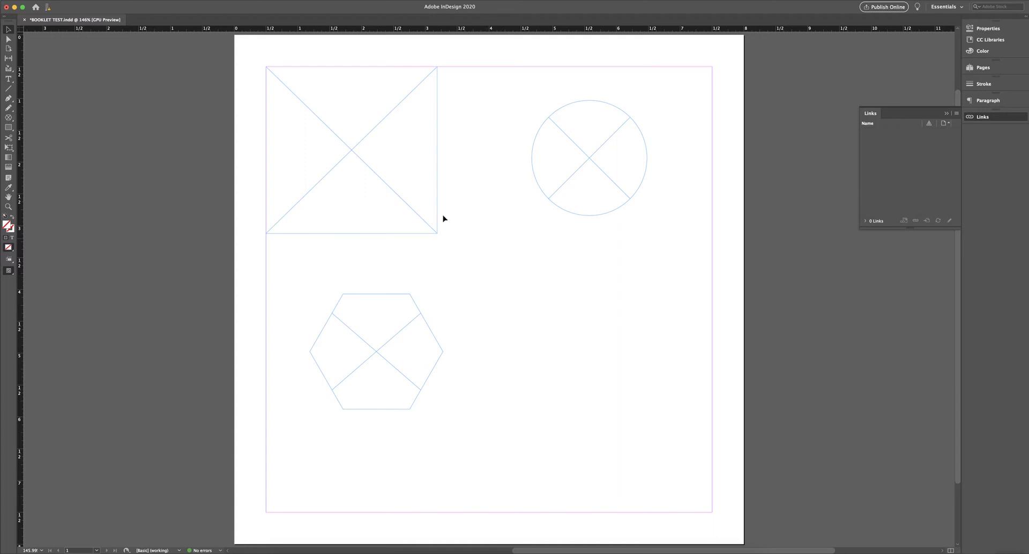
pyautogui.click(411, 183)
pyautogui.moveTo(370, 167); pyautogui.dragTo(423, 191)
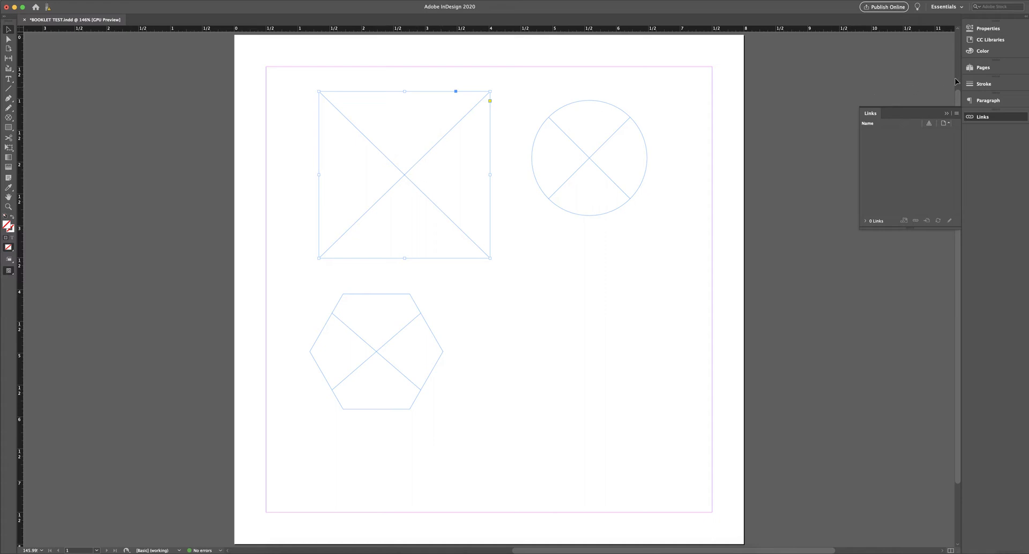
# Step: Fill the roughly square frame with a pink picked from the color spectrum
pyautogui.click(979, 54)
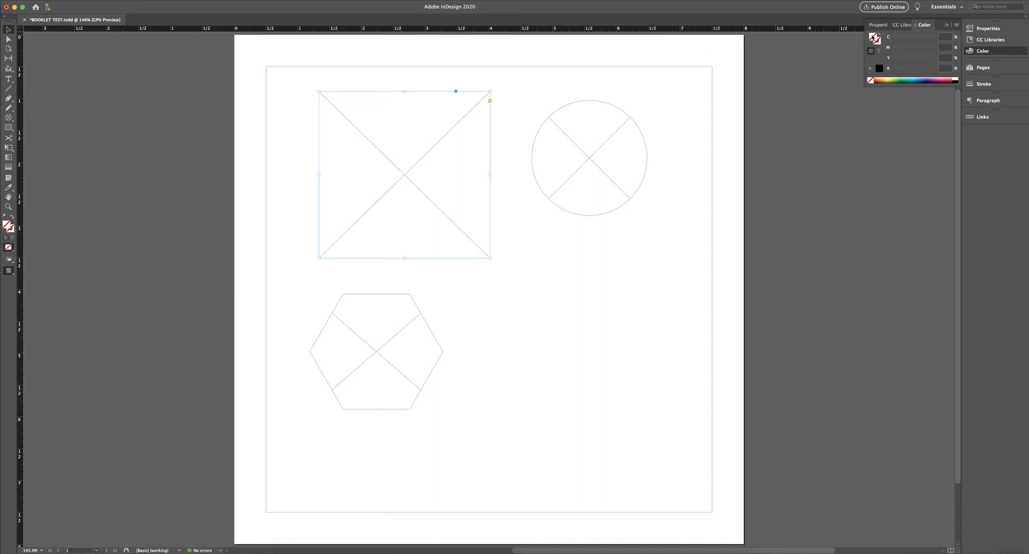
pyautogui.click(945, 78)
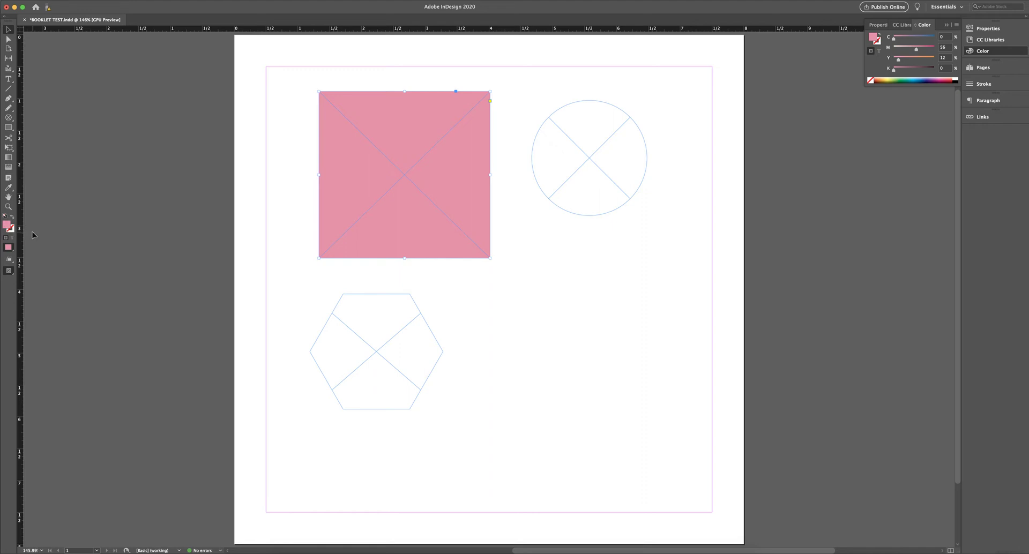
pyautogui.press('/')
pyautogui.click(472, 107)
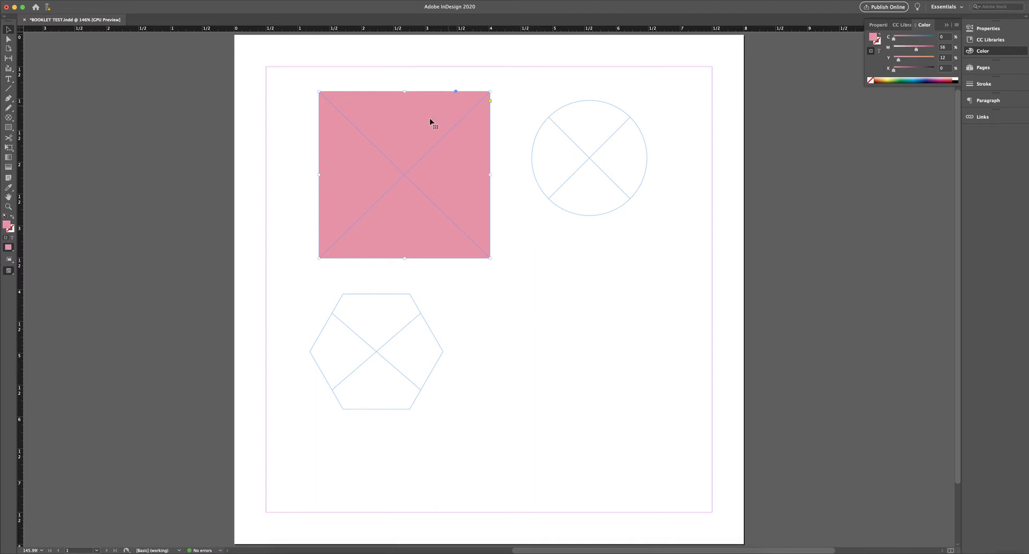
# Step: Give the pink frame a purple stroke picked from the color spectrum, with C 46, M 69, Y 0, K 0
pyautogui.click(879, 45)
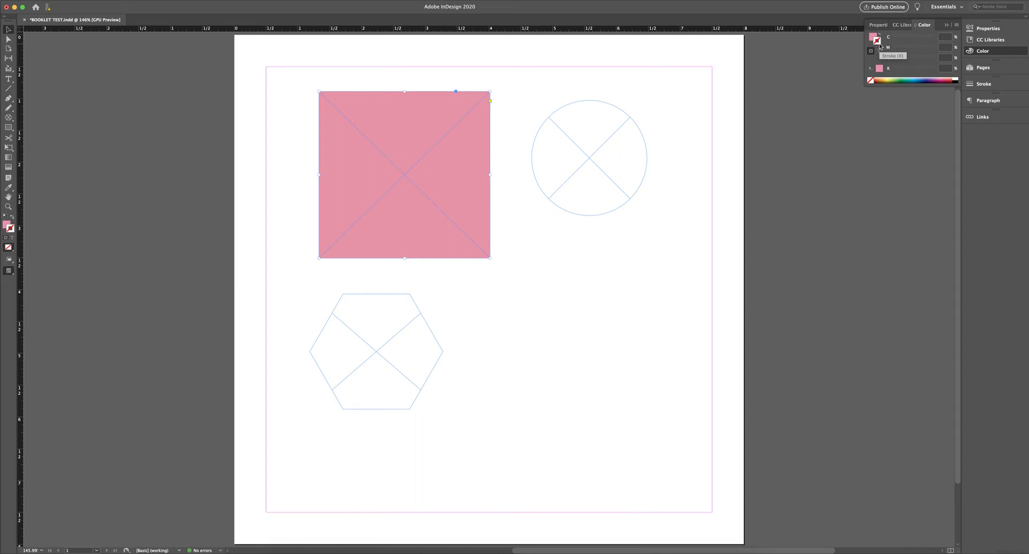
pyautogui.click(920, 79)
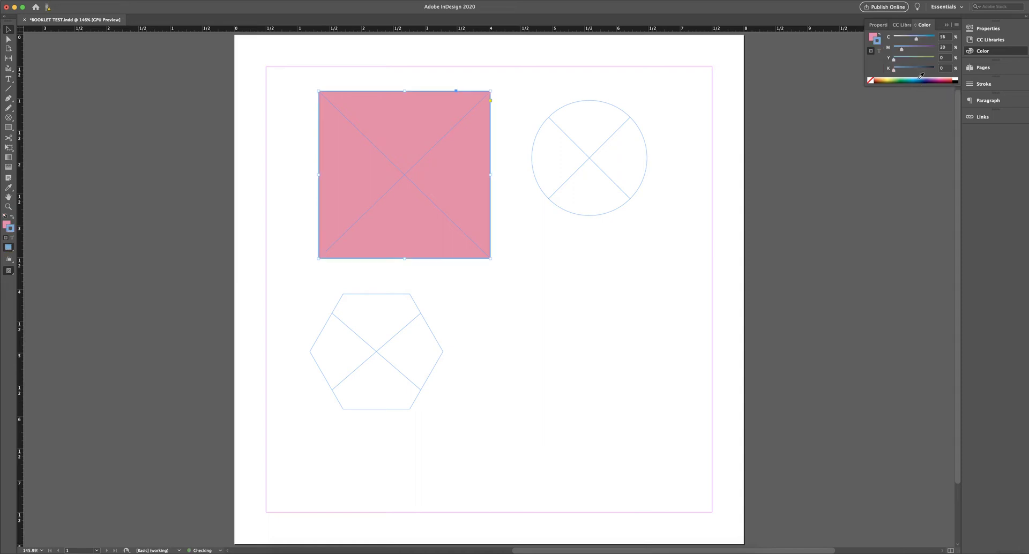
pyautogui.click(932, 80)
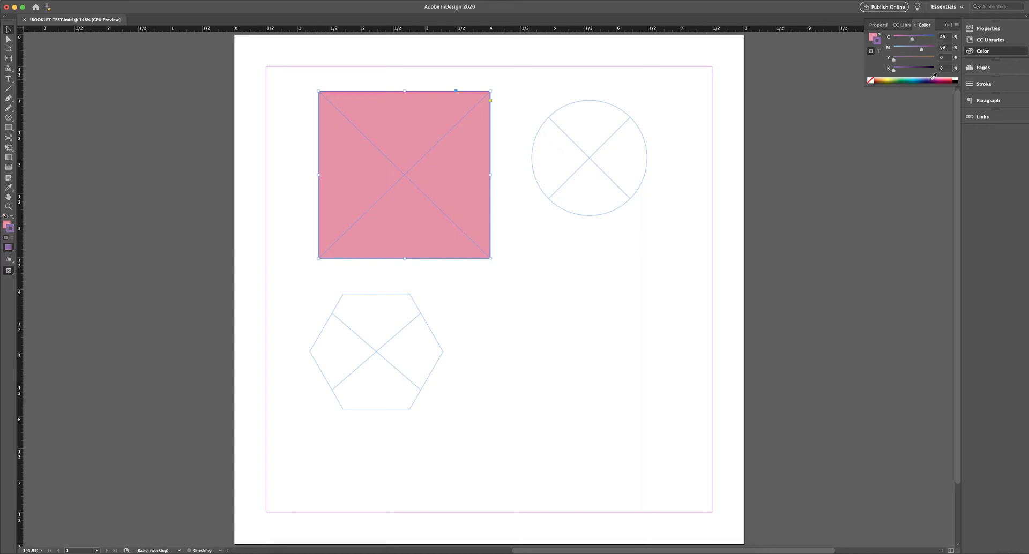
# Step: Change the pink frame's stroke to a green picked from the color spectrum, deselect it and preview the page without guides
pyautogui.click(898, 80)
pyautogui.click(525, 101)
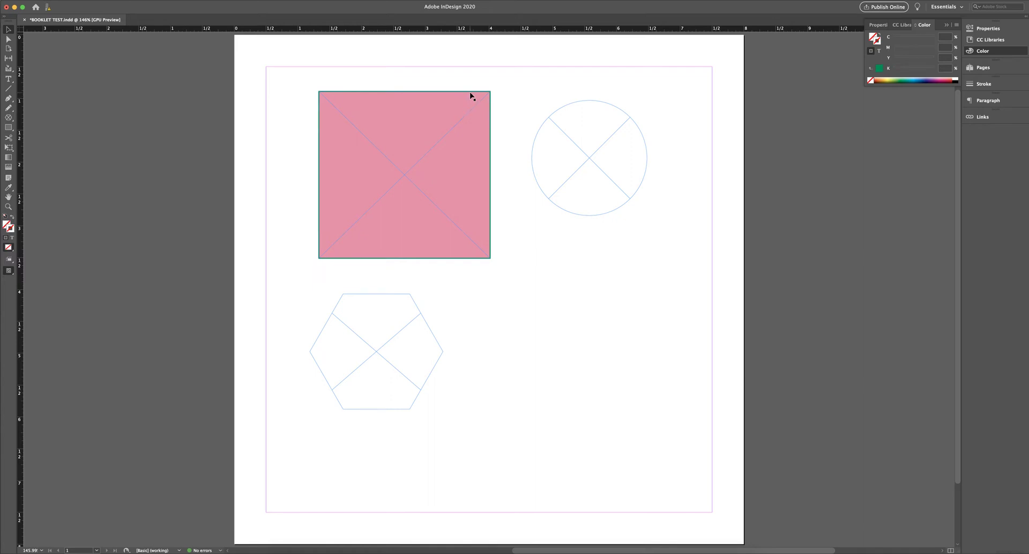
pyautogui.press('w')
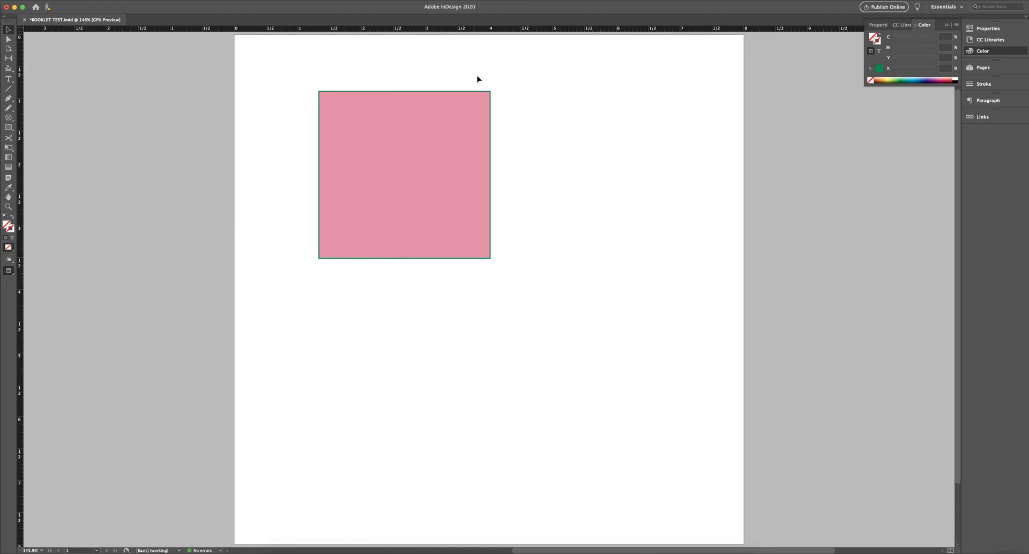
# Step: Select the pink frame and switch its stroke color sliders from CMYK to Lab, back to CMYK and on to RGB
pyautogui.click(458, 137)
pyautogui.click(877, 40)
pyautogui.click(957, 25)
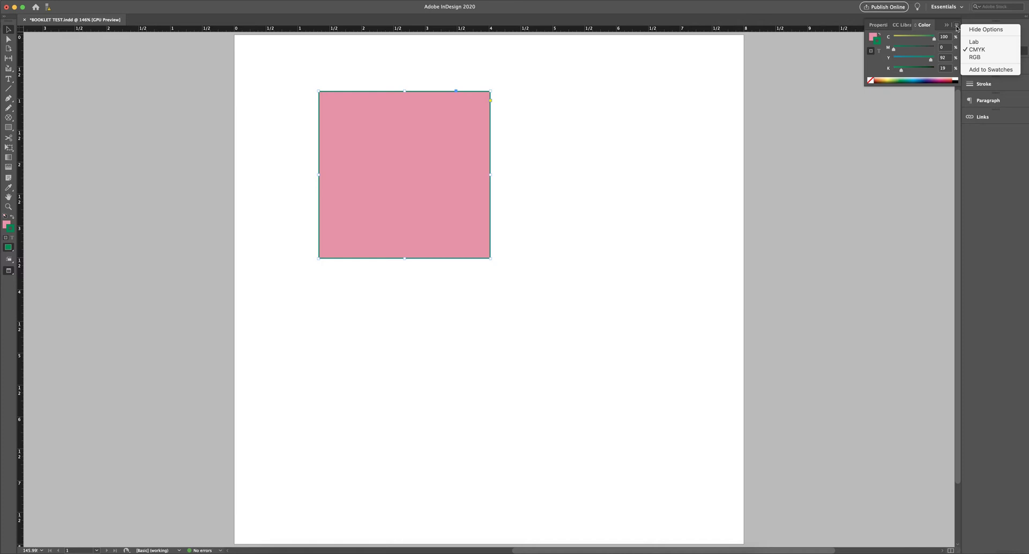
pyautogui.click(985, 43)
pyautogui.click(957, 25)
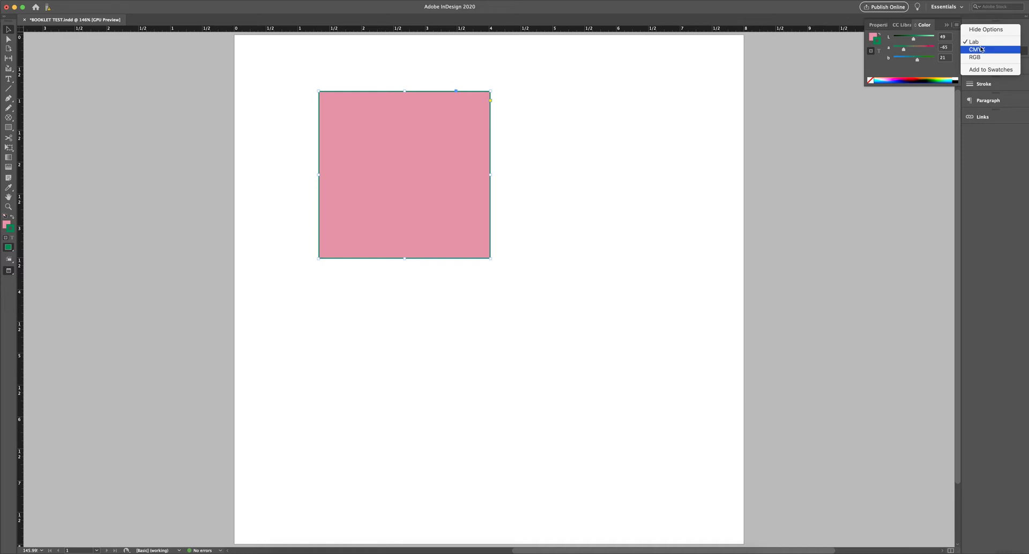
pyautogui.click(981, 49)
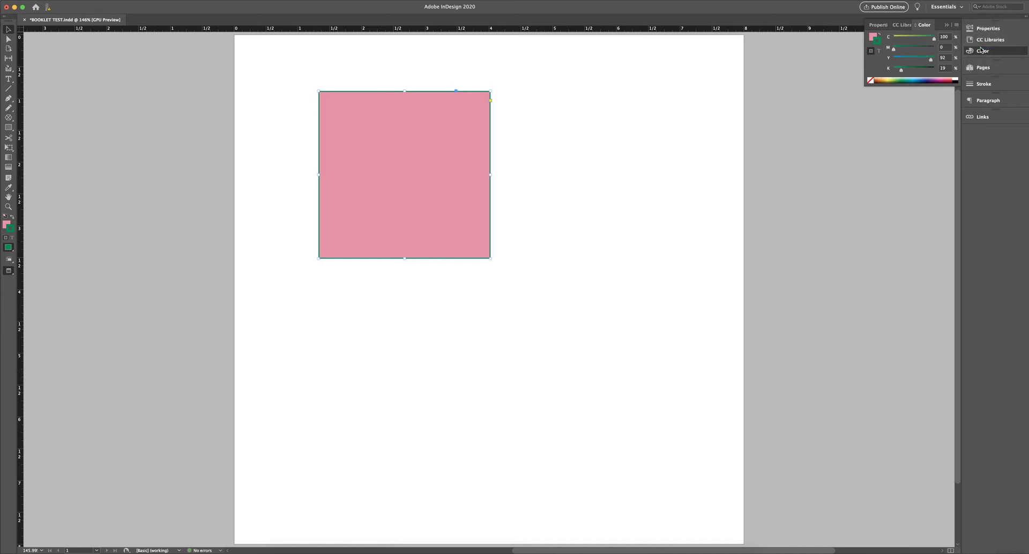
pyautogui.click(956, 24)
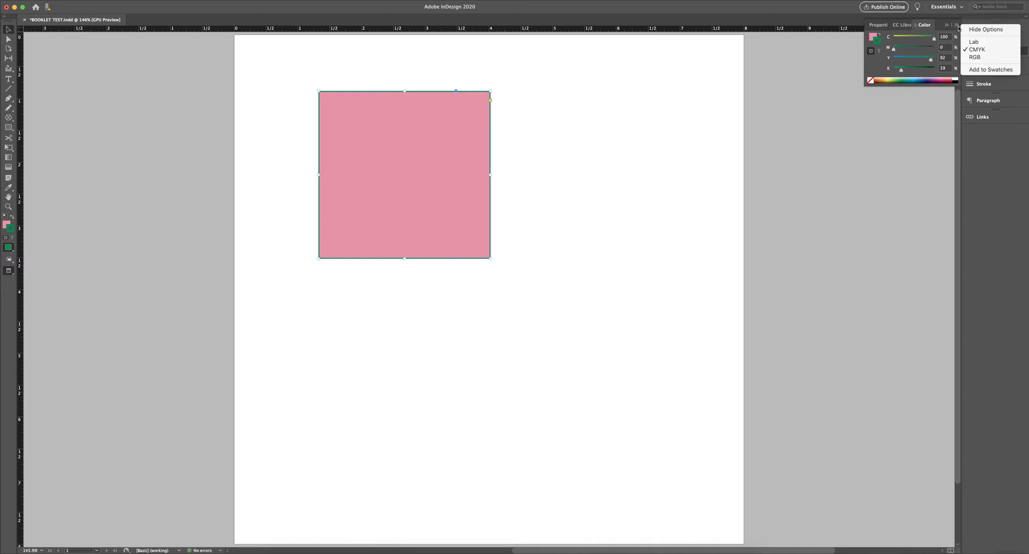
pyautogui.click(968, 57)
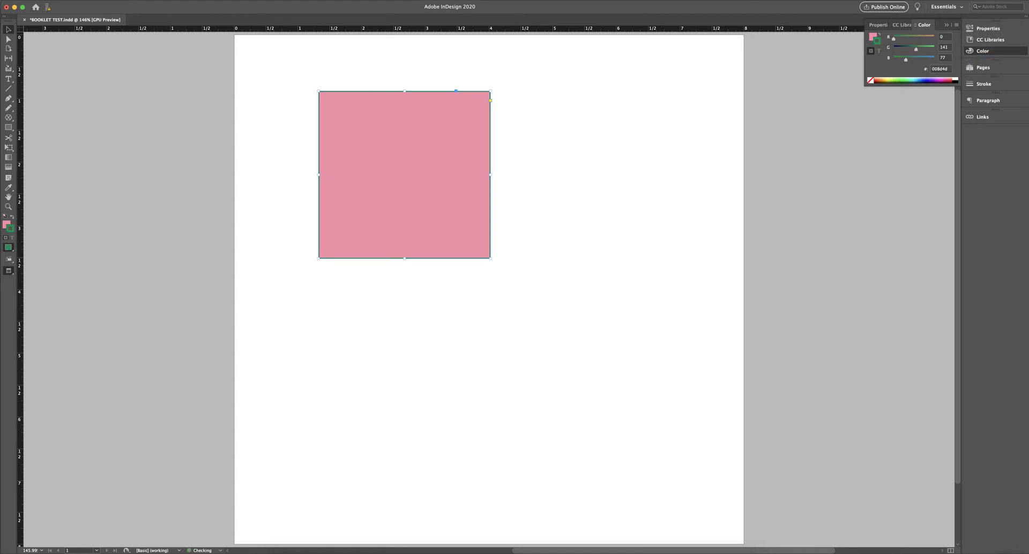
pyautogui.click(767, 1)
pyautogui.click(789, 12)
pyautogui.click(508, 86)
pyautogui.moveTo(462, 76); pyautogui.dragTo(415, 106)
# Step: Switch the stroke color sliders to CMYK and back to RGB
pyautogui.click(956, 25)
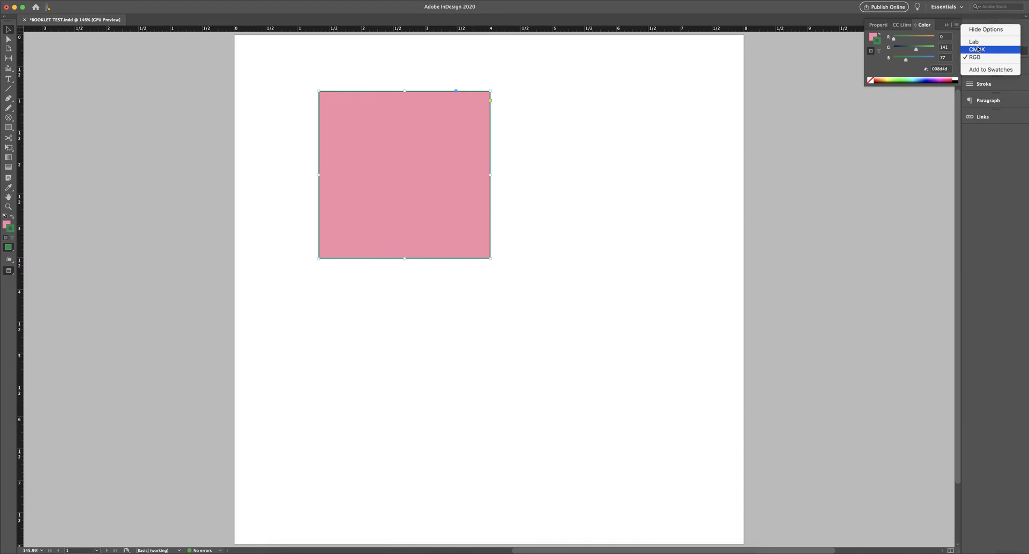
pyautogui.click(976, 48)
pyautogui.click(956, 25)
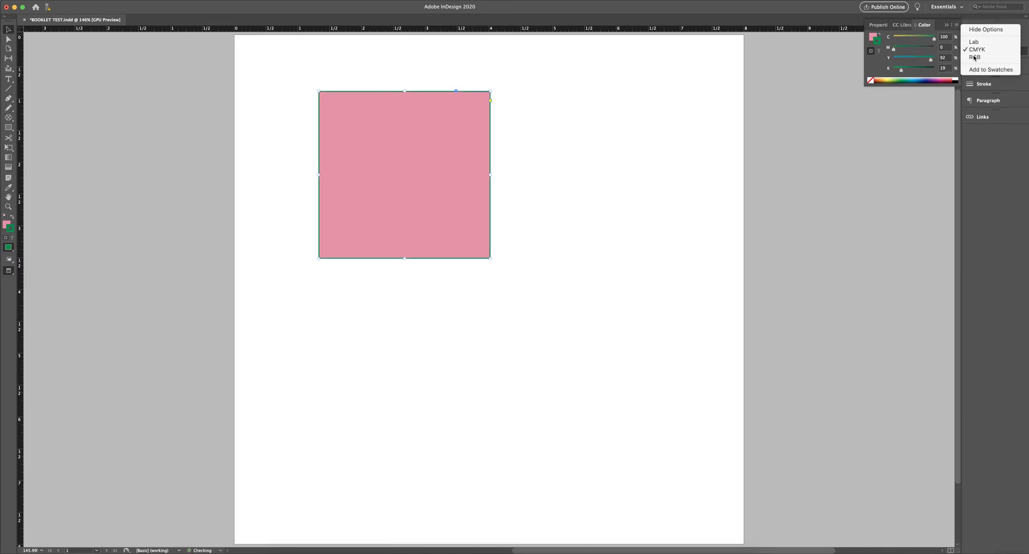
pyautogui.click(974, 58)
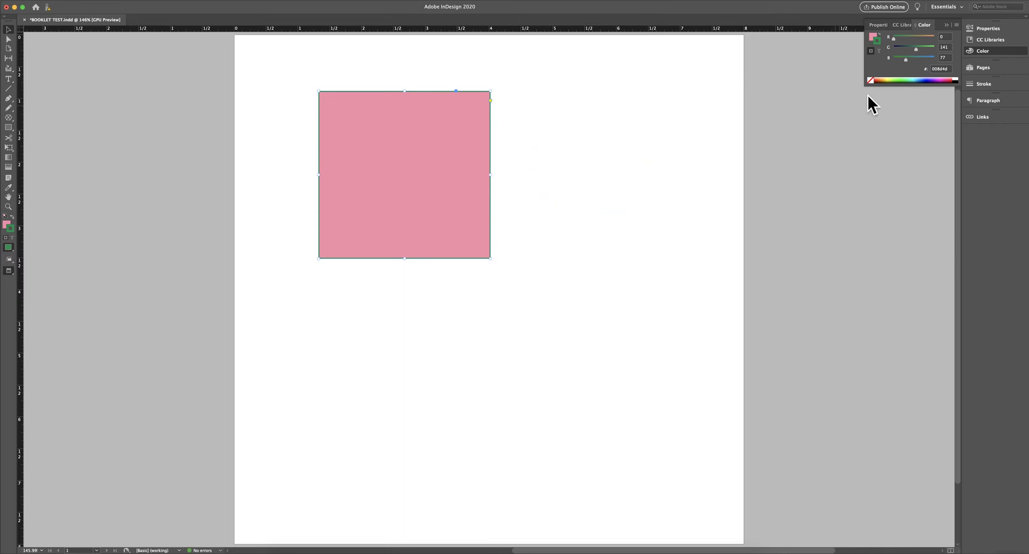
# Step: Give the pink frame's stroke a bright green from the color spectrum, with R 48, G 255, B 110
pyautogui.moveTo(907, 77); pyautogui.dragTo(947, 78)
pyautogui.click(921, 78)
pyautogui.click(905, 80)
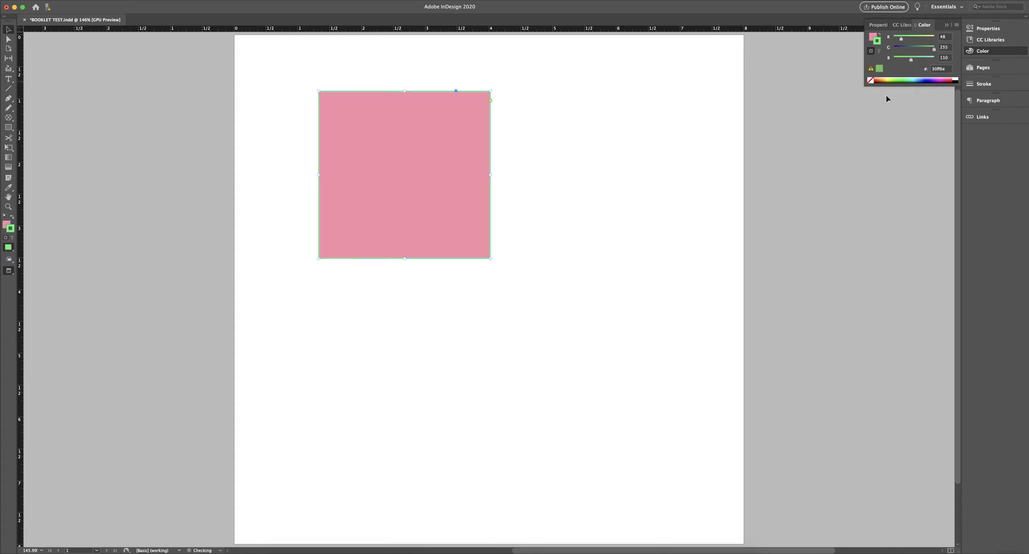
pyautogui.click(8, 248)
pyautogui.doubleClick(11, 229)
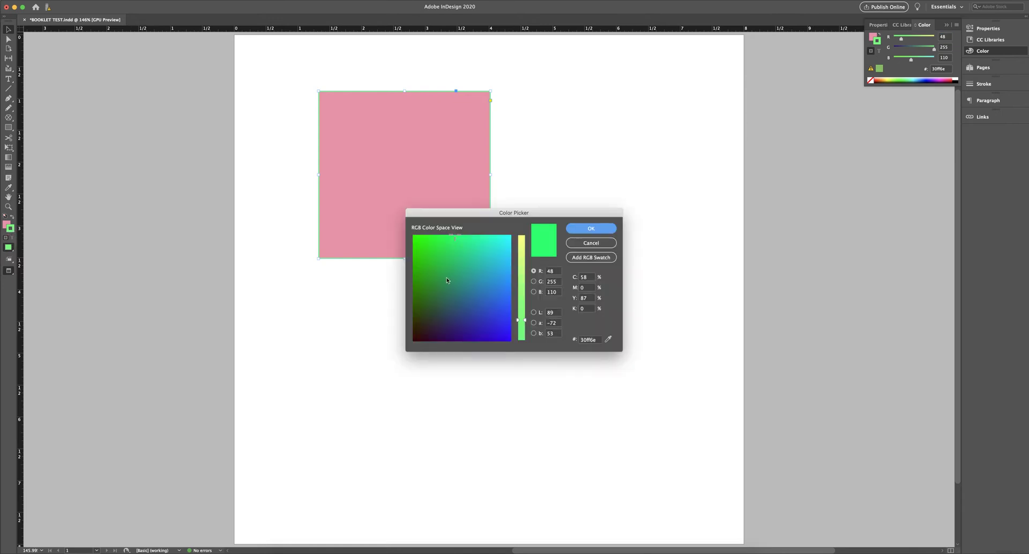
pyautogui.moveTo(465, 259); pyautogui.dragTo(493, 271)
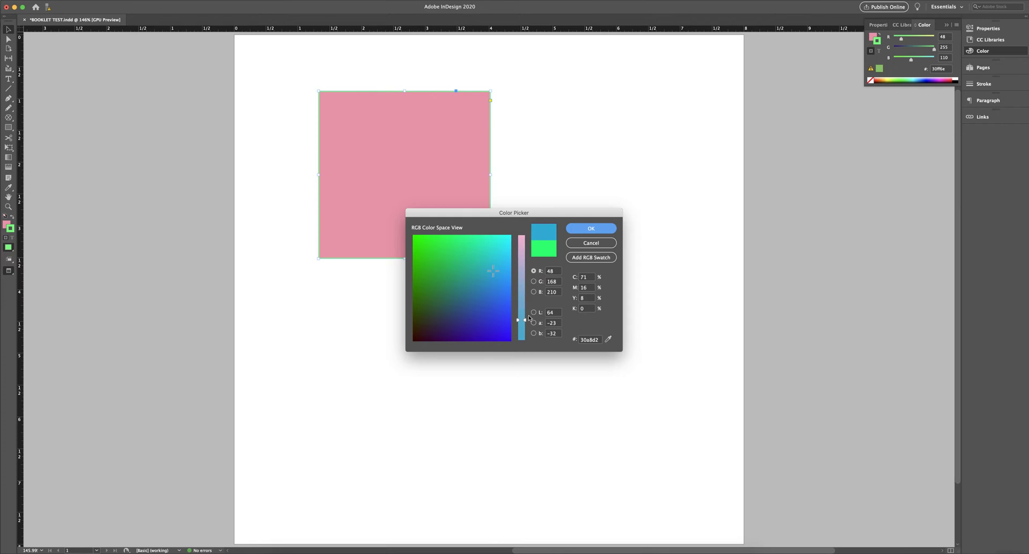
pyautogui.moveTo(527, 319)
pyautogui.mouseDown()
pyautogui.moveTo(525, 268)
pyautogui.moveTo(469, 307)
pyautogui.moveTo(436, 302)
pyautogui.moveTo(451, 287)
pyautogui.mouseUp()
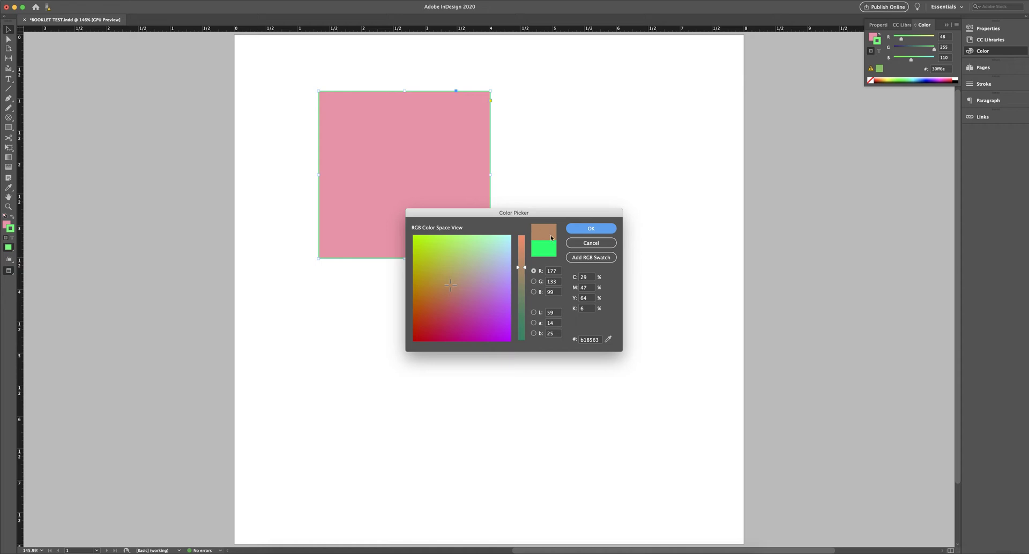
pyautogui.moveTo(493, 296); pyautogui.dragTo(489, 312)
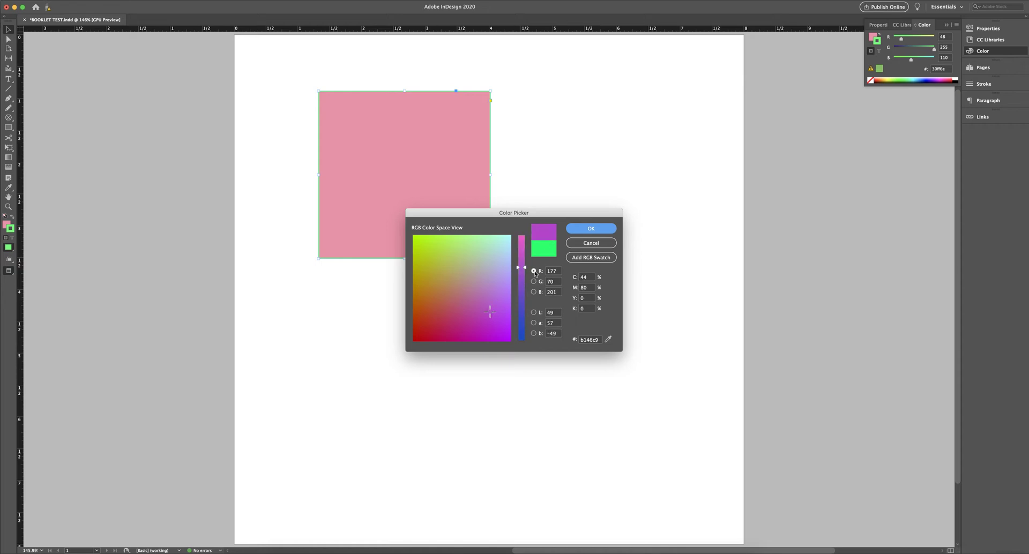
pyautogui.moveTo(525, 267)
pyautogui.mouseDown()
pyautogui.moveTo(526, 314)
pyautogui.moveTo(488, 338)
pyautogui.moveTo(486, 310)
pyautogui.mouseUp()
pyautogui.click(500, 291)
pyautogui.click(507, 321)
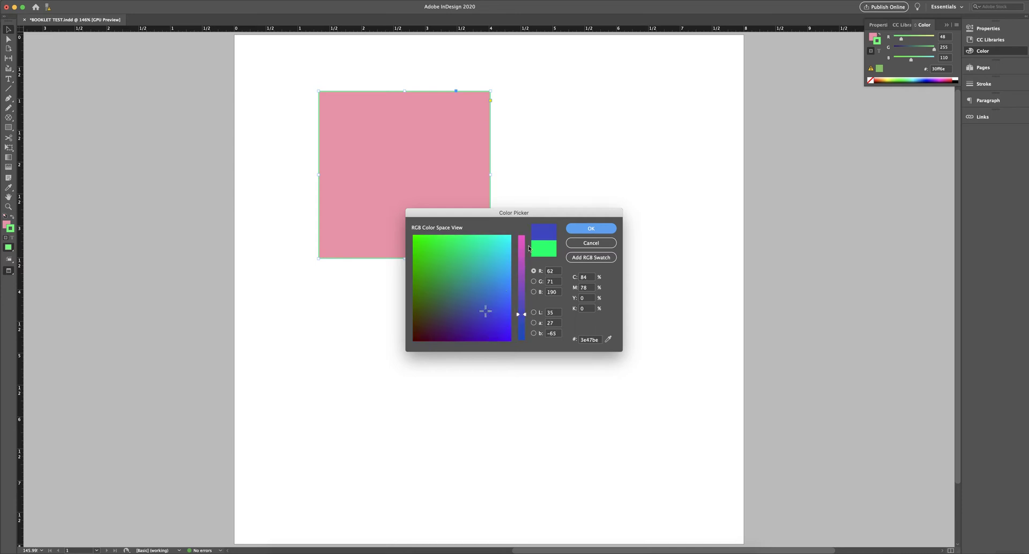
pyautogui.click(584, 244)
pyautogui.click(560, 235)
pyautogui.click(434, 172)
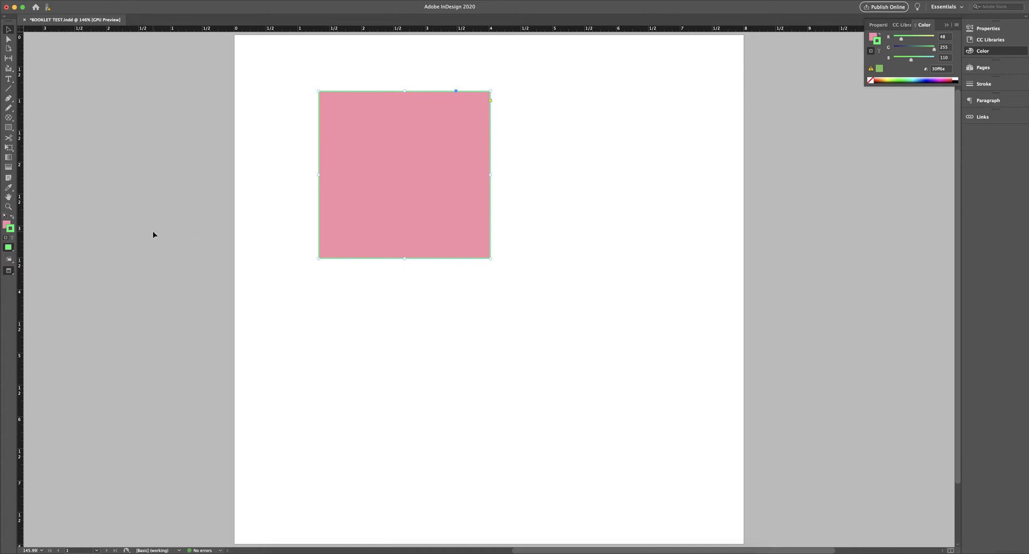
# Step: Set the pink frame's stroke in the Color Picker to a dark blue with R 7, G 37, B 203 (hex 0725cb)
pyautogui.doubleClick(14, 233)
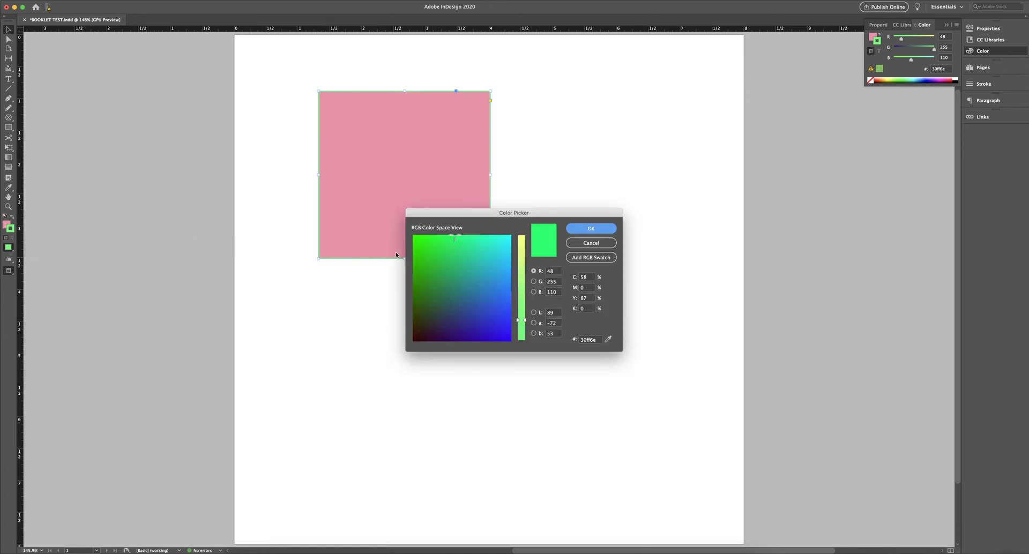
pyautogui.moveTo(455, 240); pyautogui.dragTo(501, 324)
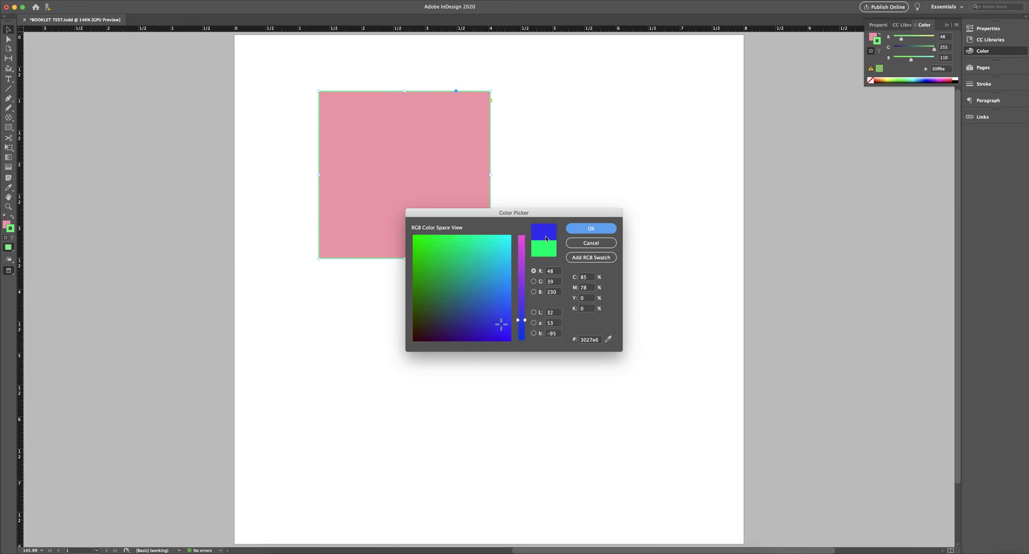
pyautogui.moveTo(525, 320)
pyautogui.mouseDown()
pyautogui.moveTo(525, 339)
pyautogui.moveTo(494, 327)
pyautogui.moveTo(497, 306)
pyautogui.moveTo(488, 332)
pyautogui.moveTo(503, 306)
pyautogui.moveTo(491, 325)
pyautogui.mouseUp()
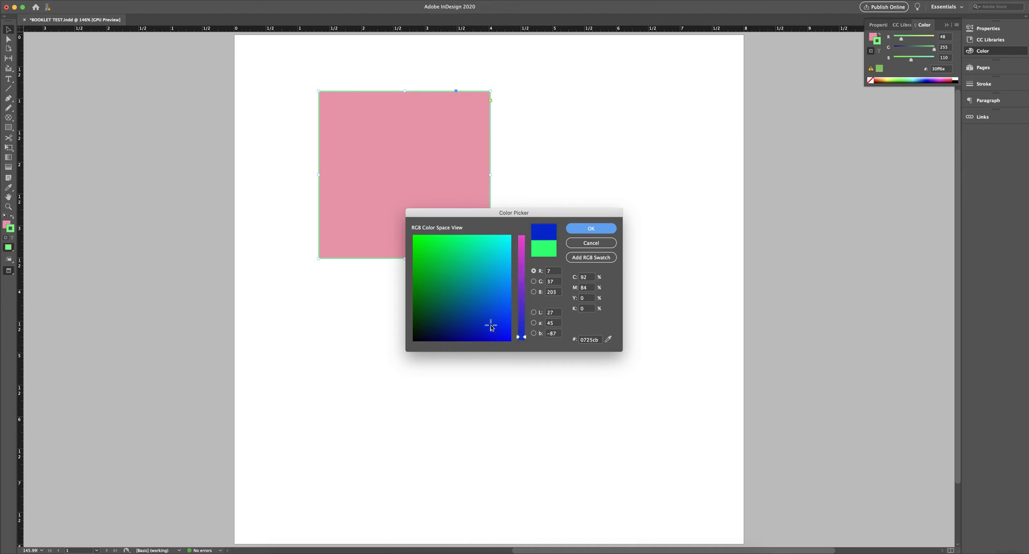
pyautogui.click(537, 224)
pyautogui.click(476, 191)
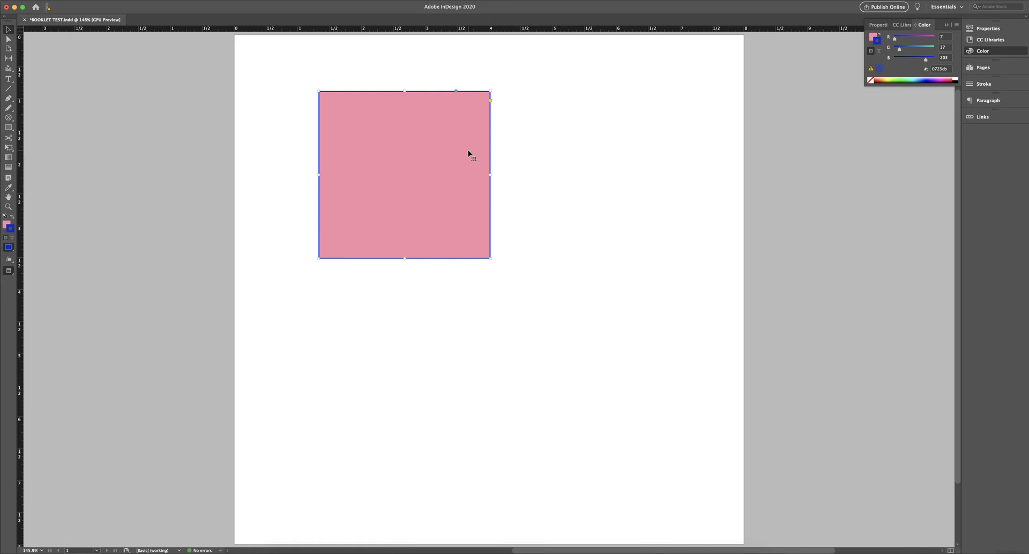
# Step: Open the stroke settings and try a 0 pt weight on the pink frame, then restore its blue stroke at 1 pt
pyautogui.click(222, 2)
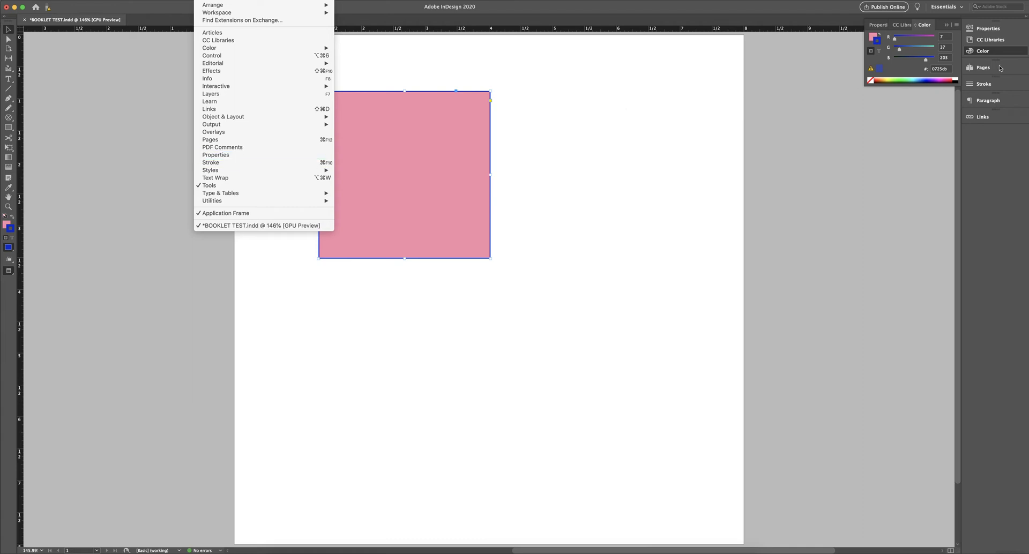
pyautogui.click(983, 86)
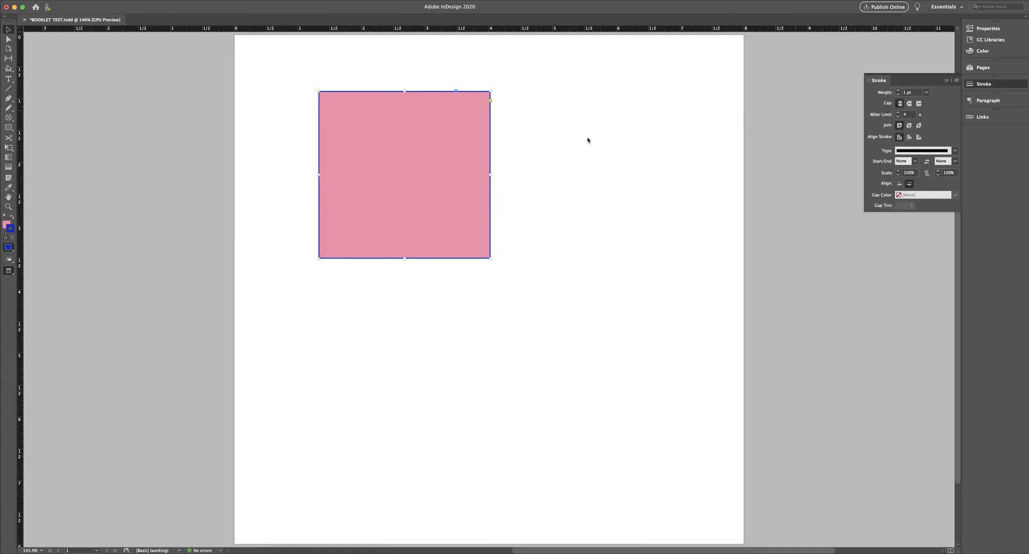
pyautogui.click(898, 95)
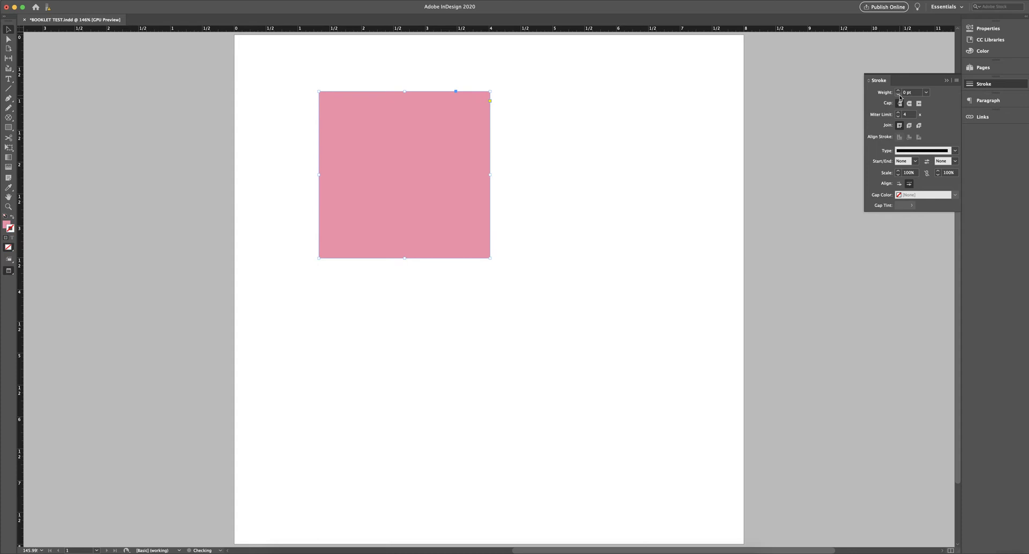
pyautogui.click(602, 129)
pyautogui.click(463, 130)
pyautogui.click(898, 94)
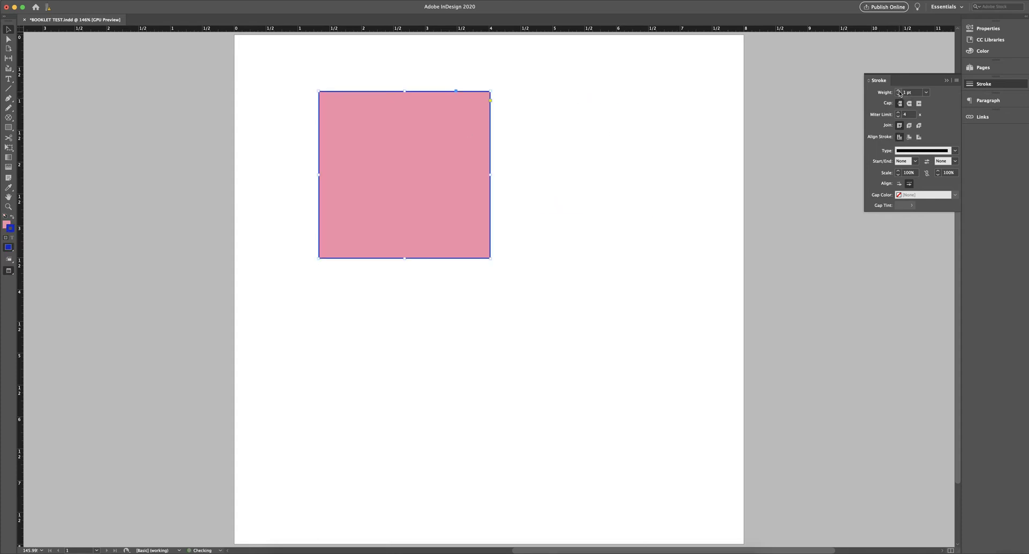
# Step: Increase the pink frame's blue stroke weight to 18 pt and deselect the frame
pyautogui.click(898, 92)
pyautogui.click(899, 92)
pyautogui.click(898, 92)
pyautogui.click(899, 92)
pyautogui.click(899, 92)
pyautogui.click(899, 92)
pyautogui.click(898, 92)
pyautogui.click(899, 92)
pyautogui.click(898, 92)
pyautogui.click(899, 92)
pyautogui.click(899, 92)
pyautogui.click(538, 142)
pyautogui.click(514, 110)
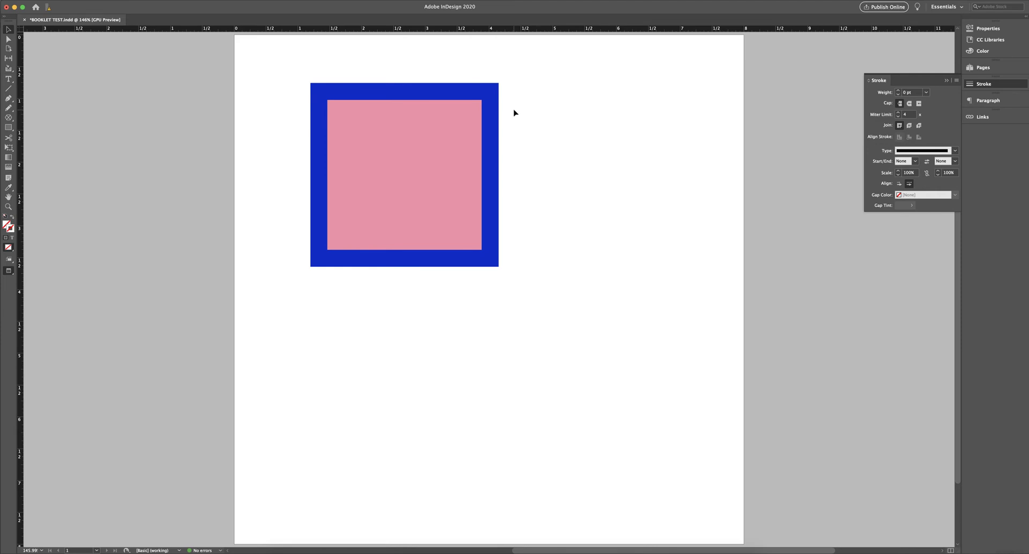
# Step: Leave the page preview and set the pink frame's stroke weight to 1 pt
pyautogui.click(497, 115)
pyautogui.press('w')
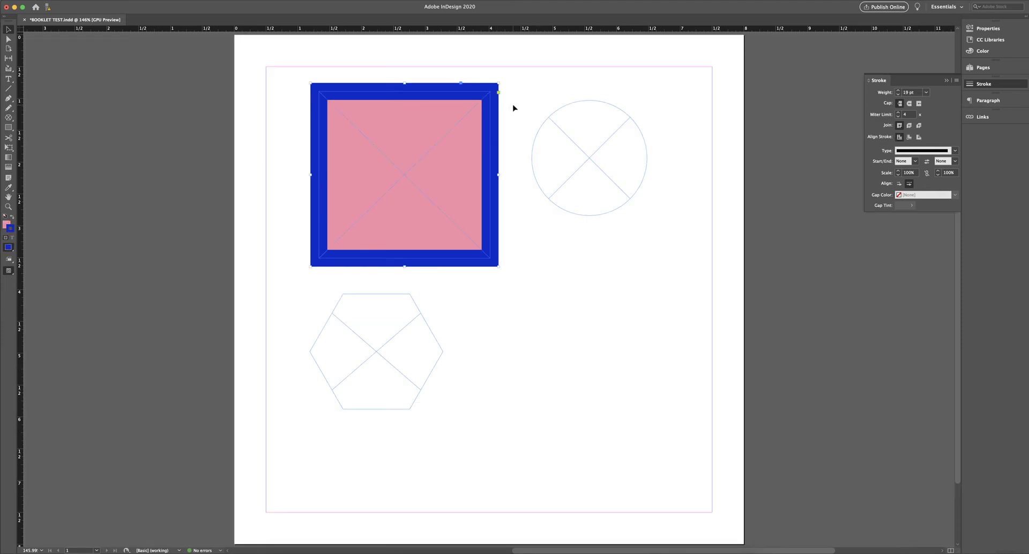
pyautogui.click(489, 123)
pyautogui.click(885, 95)
pyautogui.write('1')
pyautogui.press('Return')
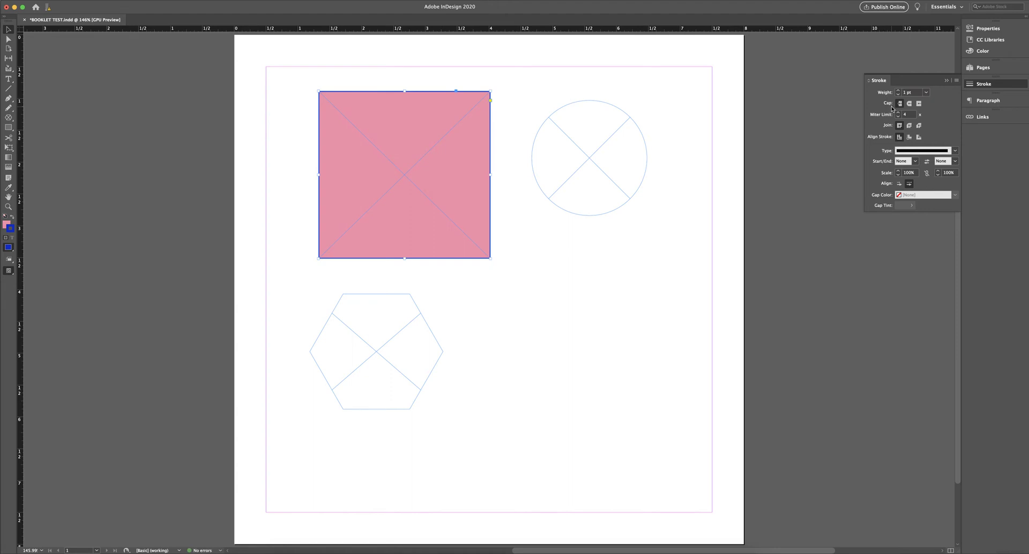
# Step: Magnify the page to 300% and examine how the blue stroke sits on the pink frame's edge
pyautogui.press('super+equal')
pyautogui.press('super+equal')
pyautogui.press('super+equal')
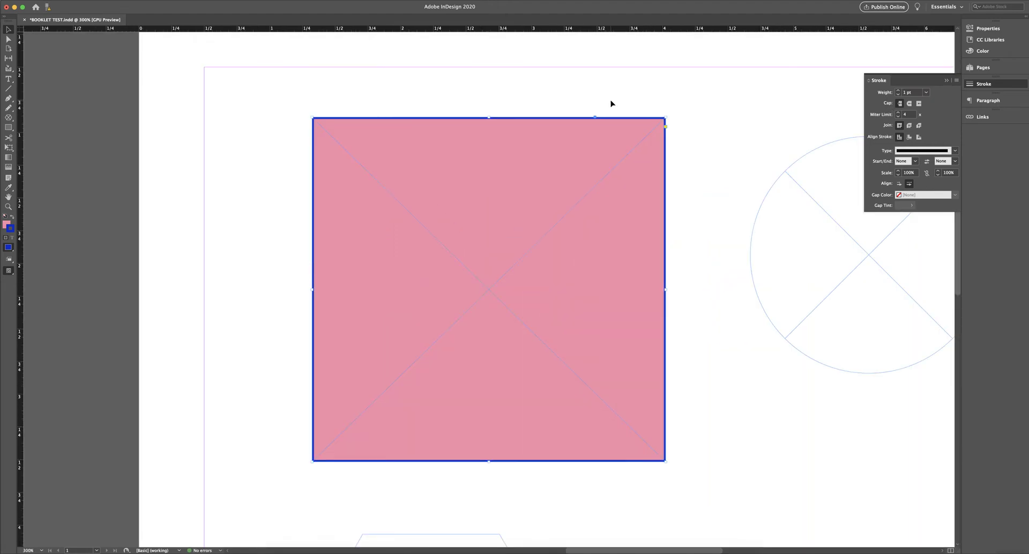
pyautogui.press('super+minus')
pyautogui.press('super+minus')
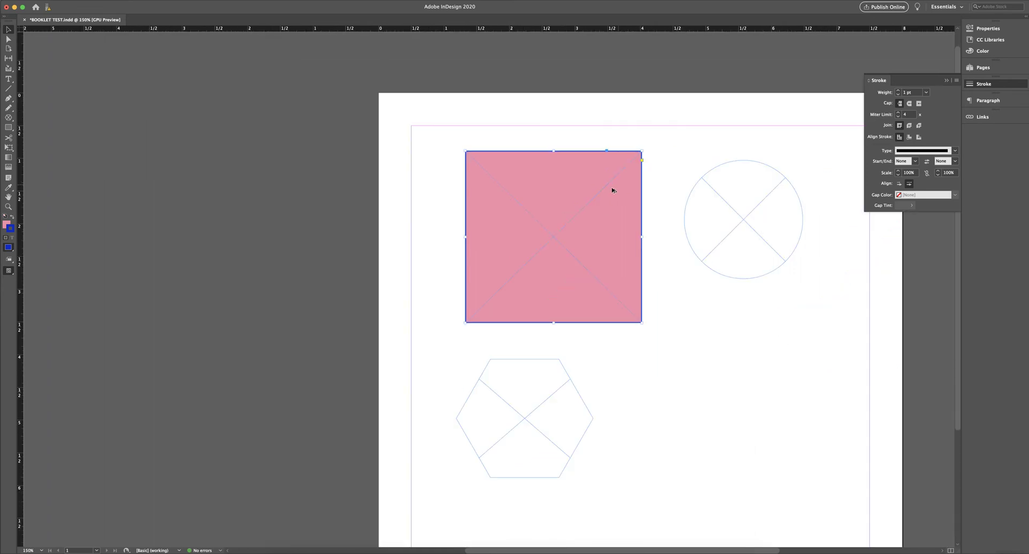
pyautogui.press('super+equal')
pyautogui.press('super+equal')
pyautogui.press('super+equal')
pyautogui.press('super+minus')
pyautogui.press('/')
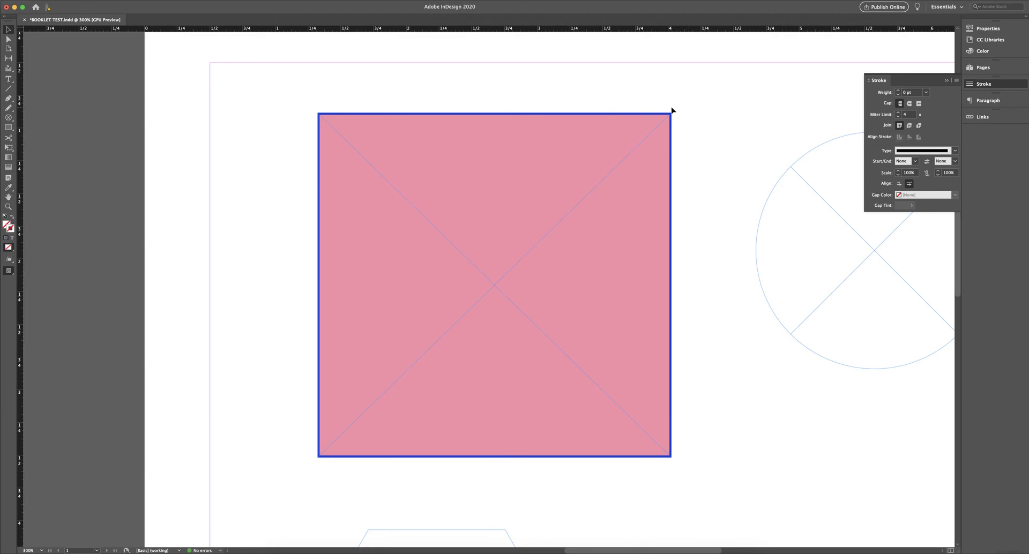
# Step: Select the pink frame and increase its blue stroke weight to 13 pt
pyautogui.click(911, 93)
pyautogui.write('3')
pyautogui.press('Return')
pyautogui.click(631, 142)
pyautogui.click(898, 92)
pyautogui.click(898, 91)
pyautogui.click(897, 91)
pyautogui.click(898, 91)
pyautogui.click(897, 91)
pyautogui.click(897, 91)
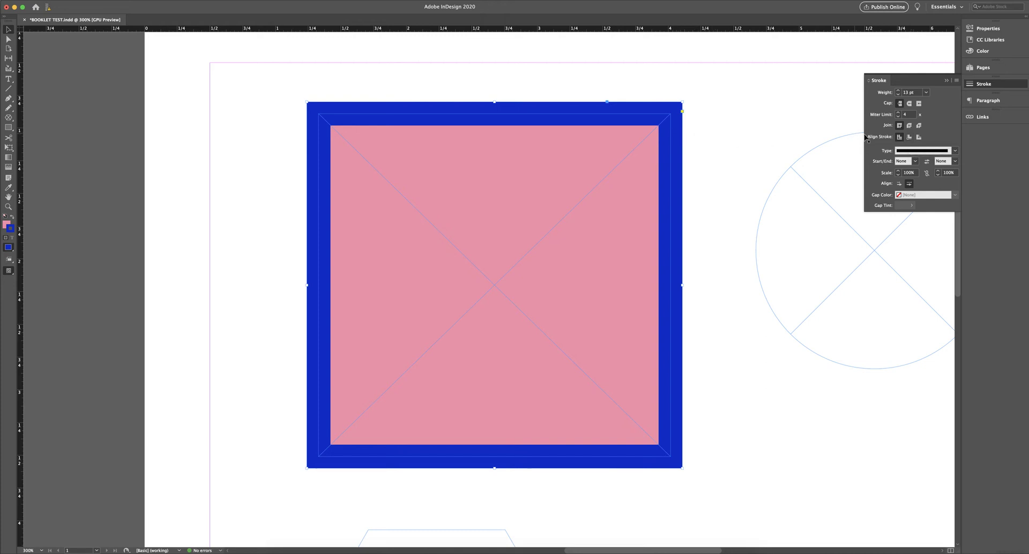
# Step: Compare the 13 pt stroke aligned to the inside and outside of the frame edge, and return it to center alignment
pyautogui.click(909, 137)
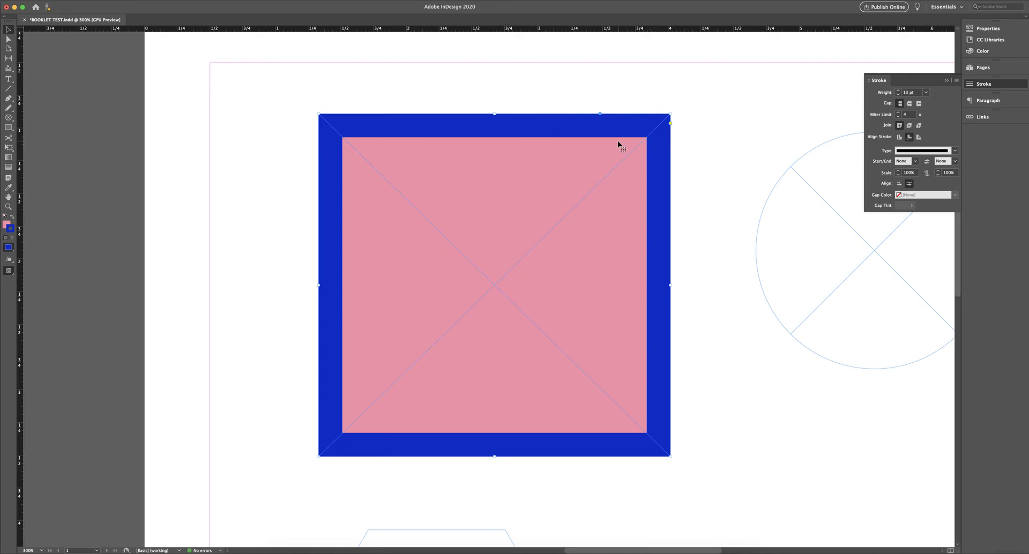
pyautogui.click(918, 137)
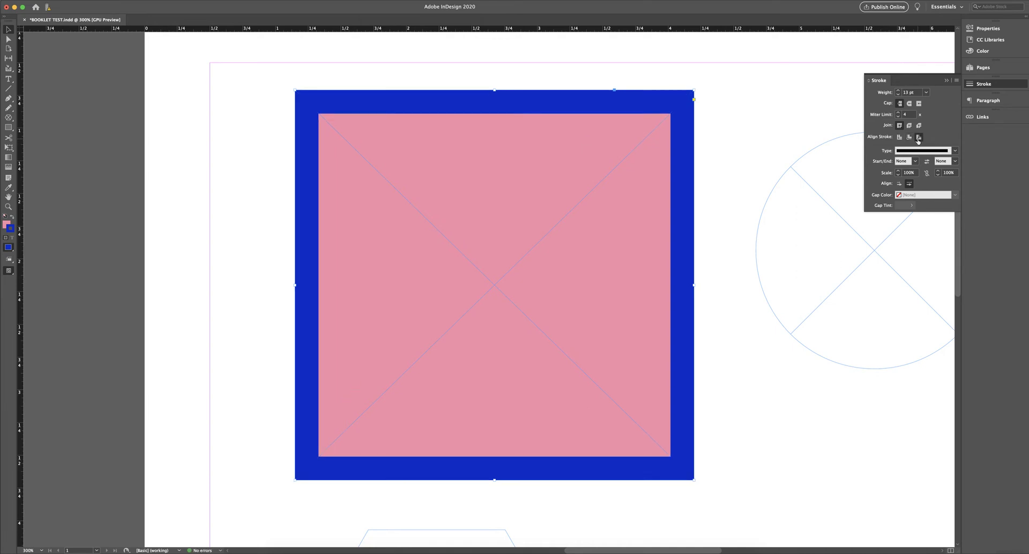
pyautogui.click(909, 137)
pyautogui.click(900, 138)
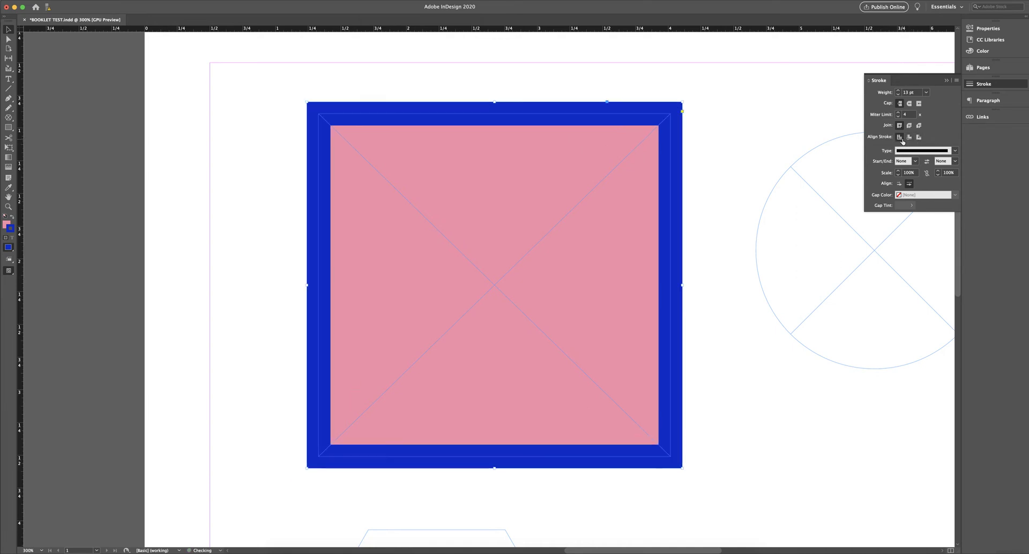
# Step: Compare the pink frame's stroke alignments, keep it aligned to the inside, and move the frame slightly up and left
pyautogui.click(907, 140)
pyautogui.click(918, 139)
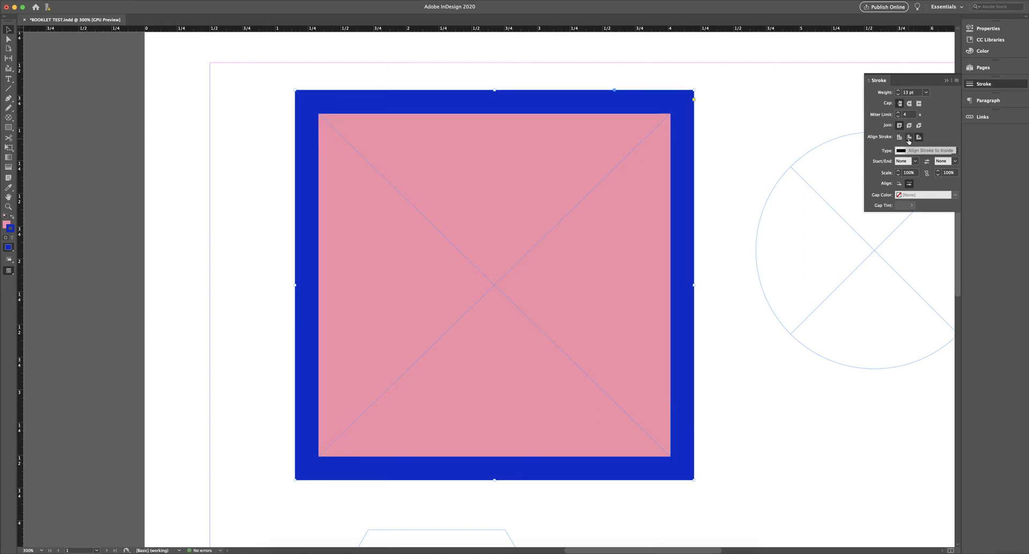
pyautogui.click(909, 138)
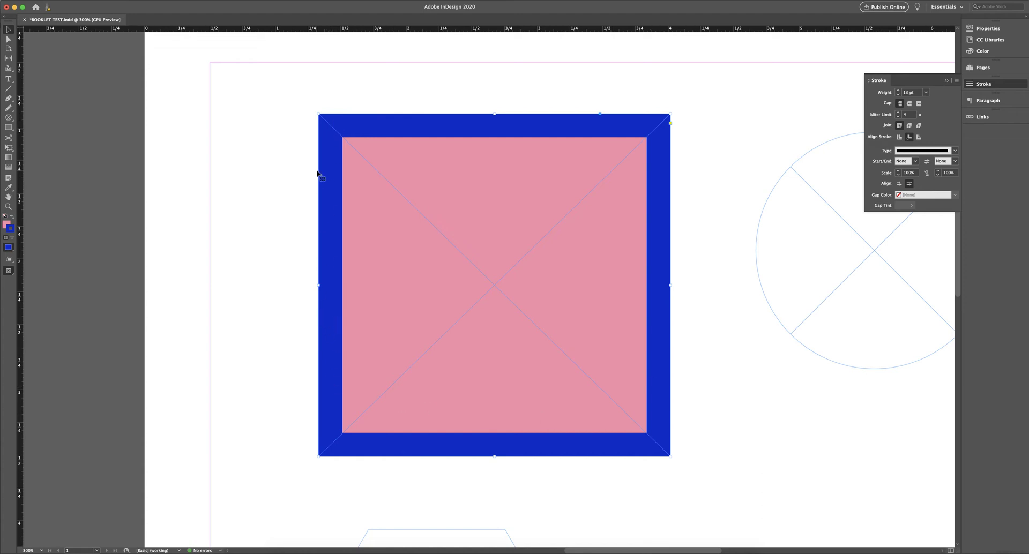
pyautogui.moveTo(324, 181); pyautogui.dragTo(312, 161)
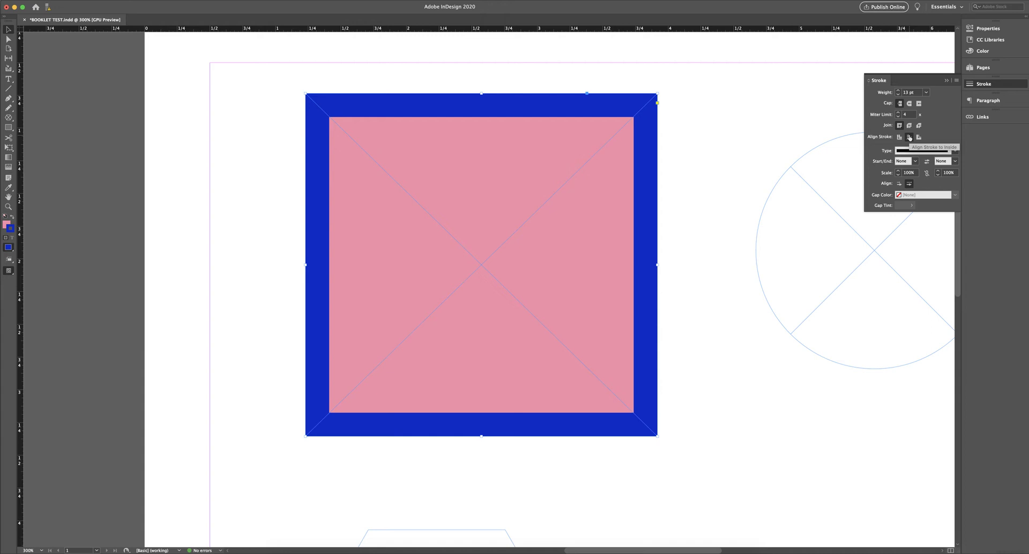
# Step: Give the pink frame's stroke a round cap, try the round and bevel joins on its corners, and restore the miter join
pyautogui.click(918, 103)
pyautogui.click(909, 104)
pyautogui.click(909, 127)
pyautogui.click(918, 126)
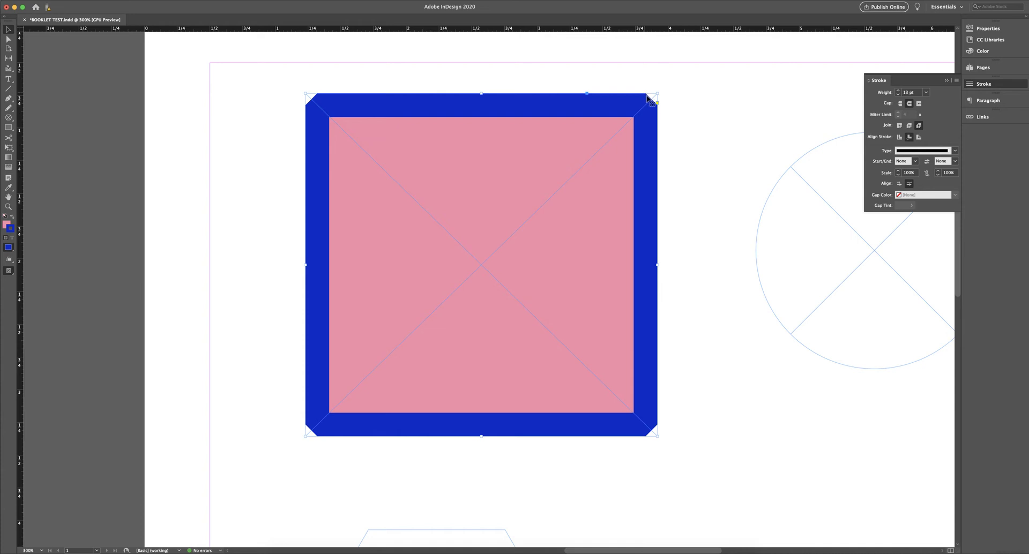
pyautogui.click(908, 126)
pyautogui.click(900, 126)
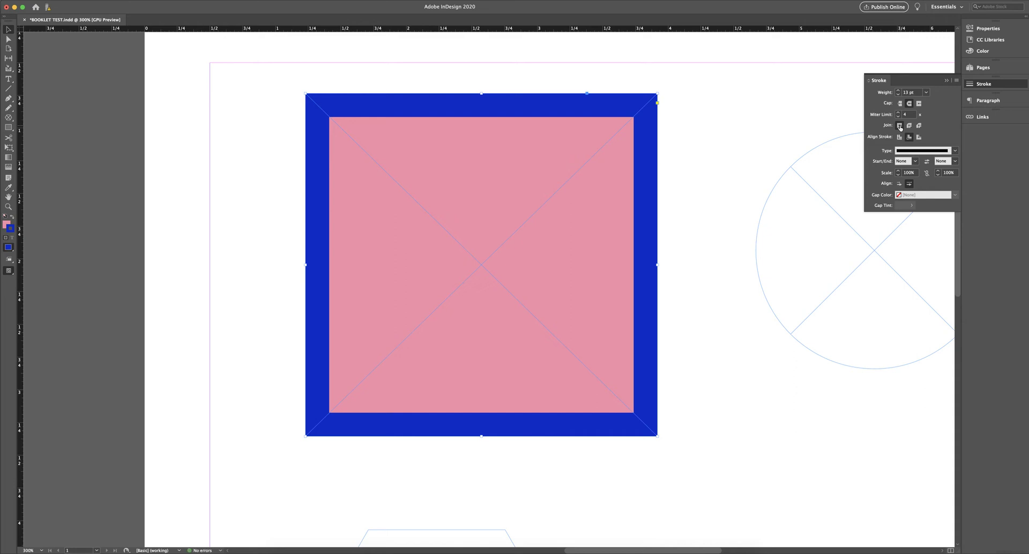
# Step: Try the Thick - Thick, Thick - Thin and Japanese Dots stroke types on the pink frame
pyautogui.click(903, 151)
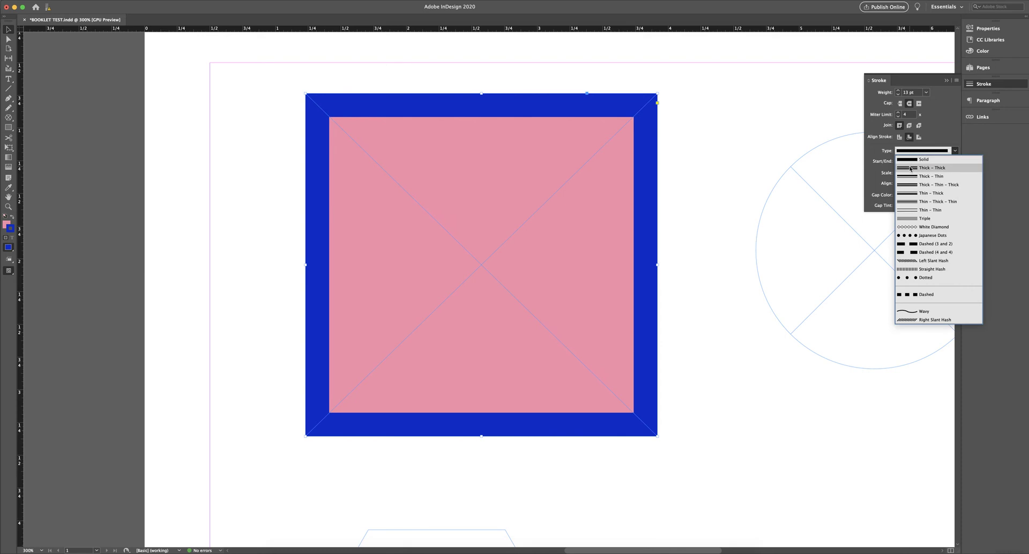
pyautogui.click(911, 168)
pyautogui.press('Down')
pyautogui.press('Down')
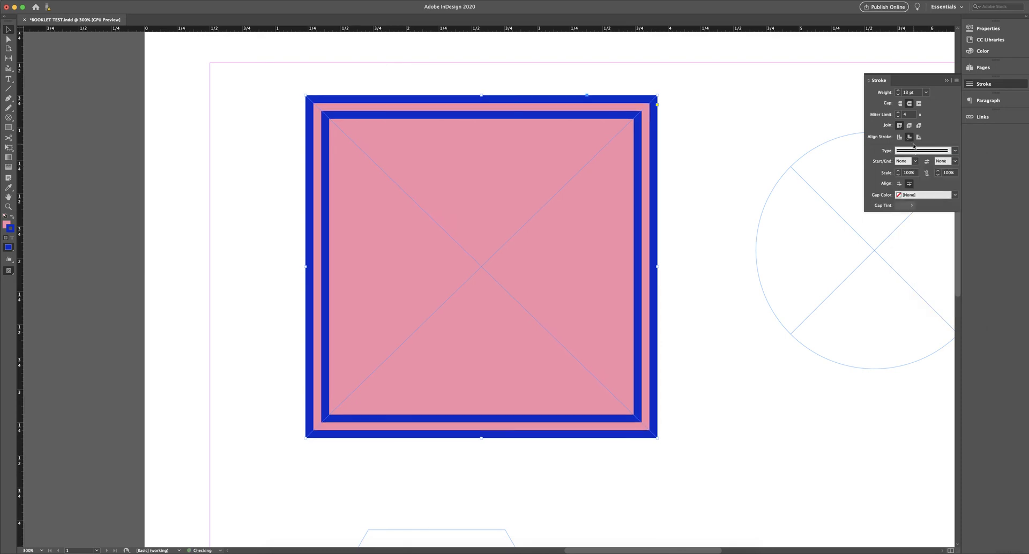
pyautogui.click(916, 154)
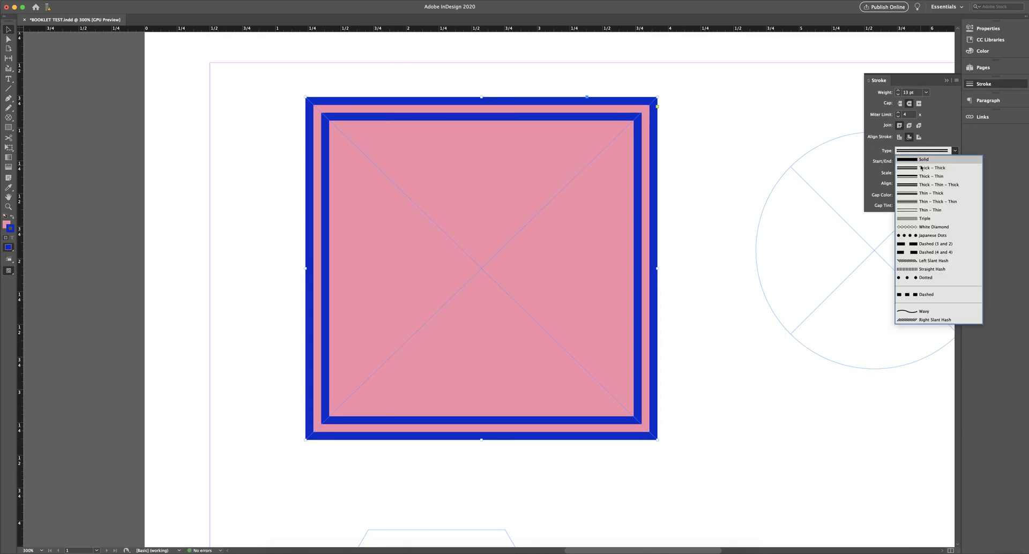
pyautogui.press('Down')
pyautogui.press('Return')
pyautogui.click(922, 154)
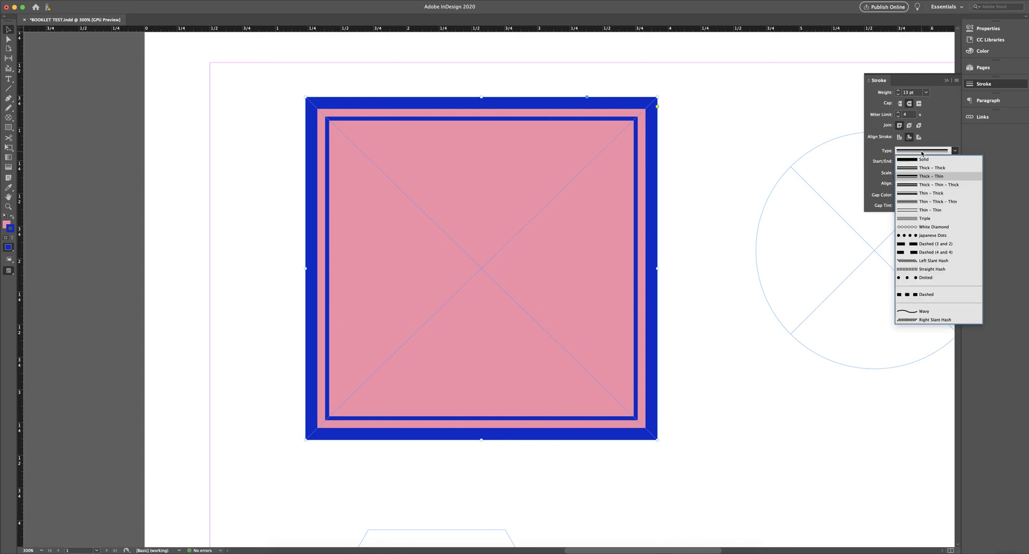
pyautogui.click(926, 236)
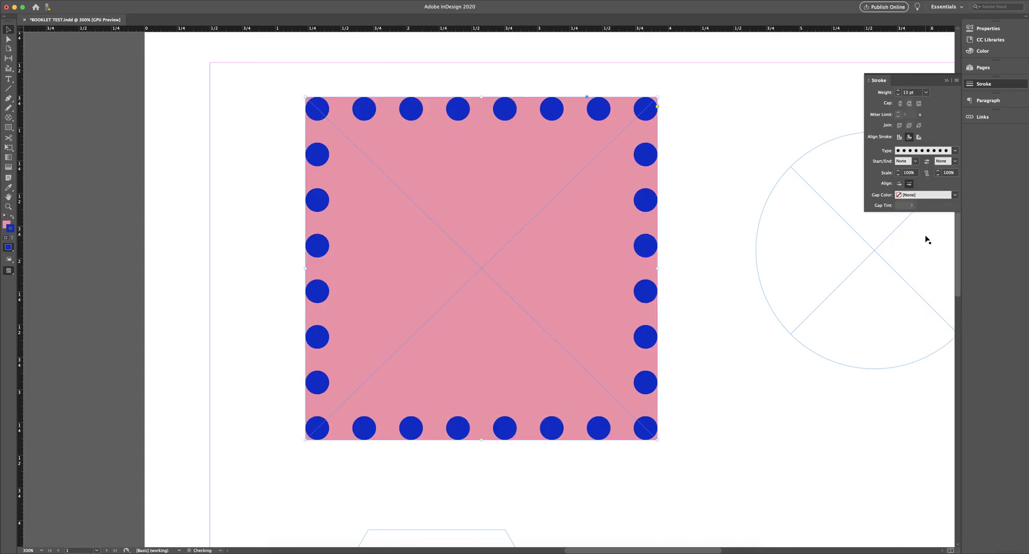
# Step: Try the Dashed (4 and 4) and Wavy stroke types on the pink frame
pyautogui.click(918, 152)
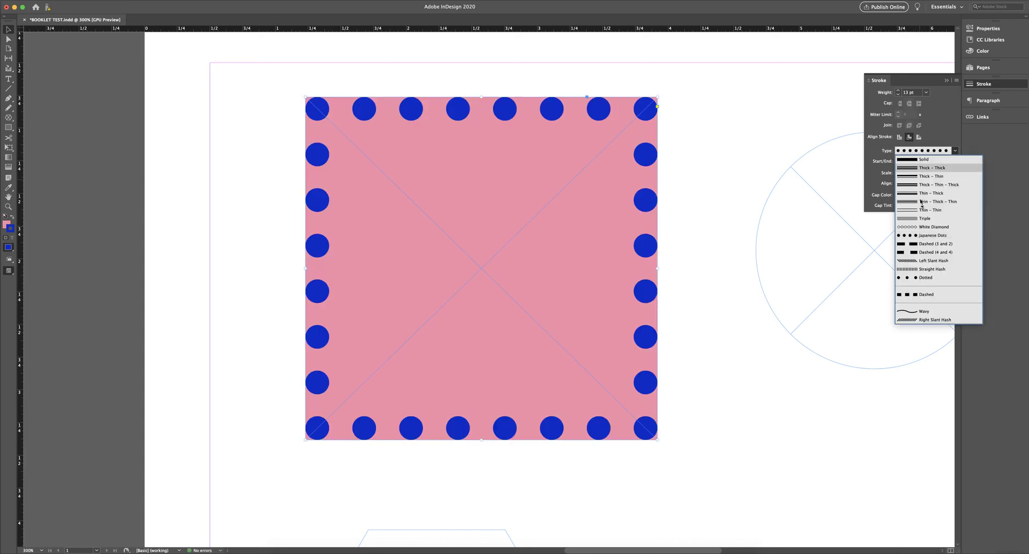
pyautogui.click(926, 252)
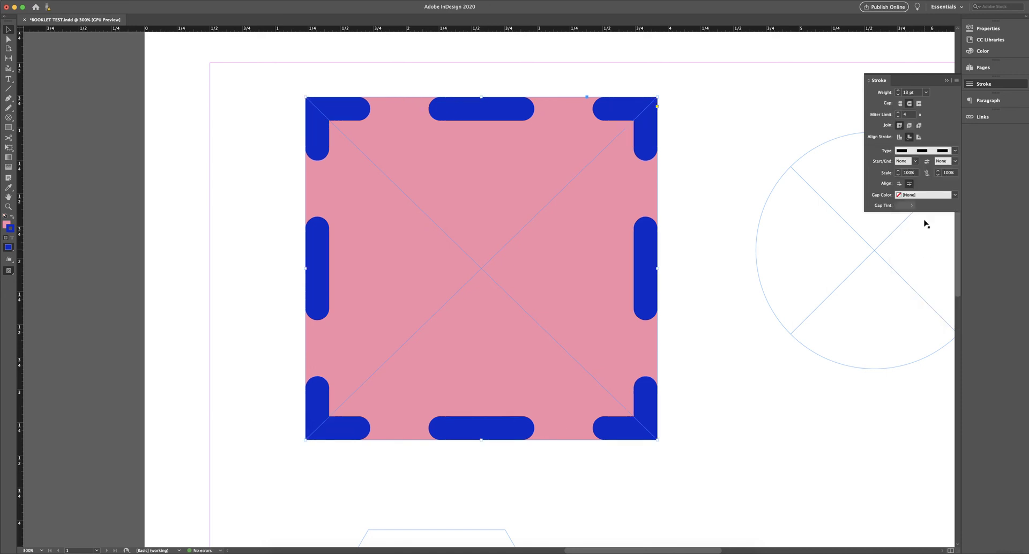
pyautogui.click(923, 153)
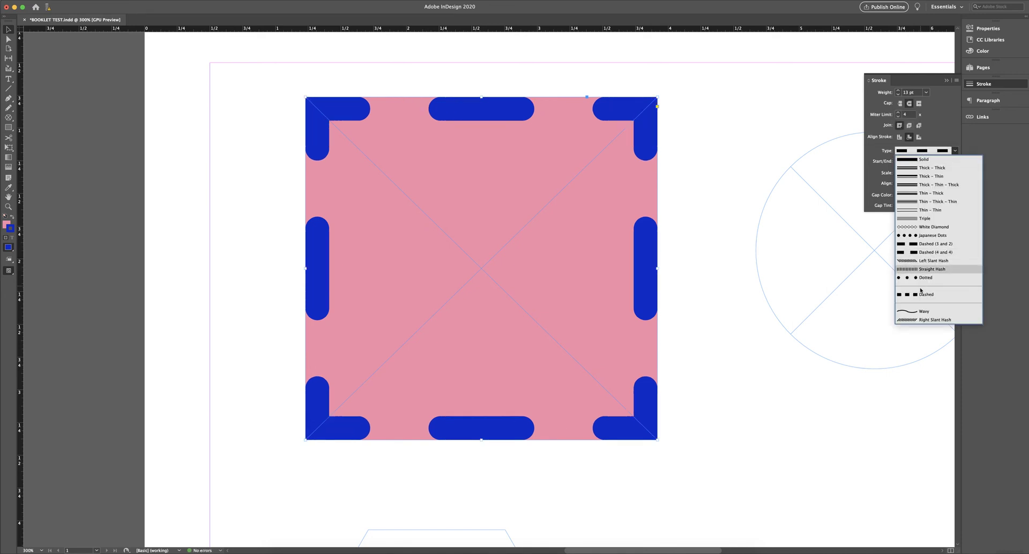
pyautogui.click(919, 315)
pyautogui.click(922, 153)
pyautogui.click(923, 154)
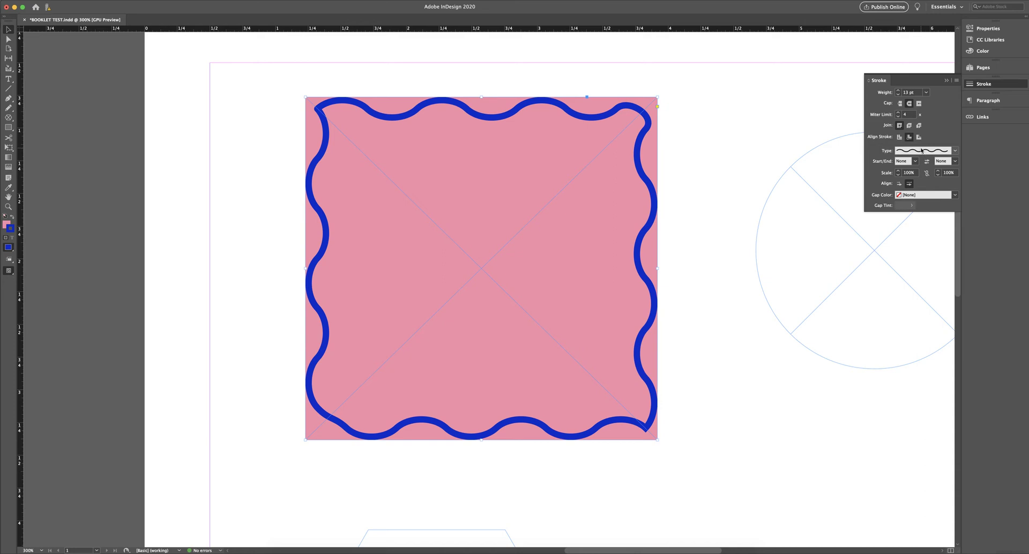
# Step: Apply the Thick - Thick stroke type to the pink frame with the red C=15 M=100 Y=100 K=0 gap color
pyautogui.click(921, 150)
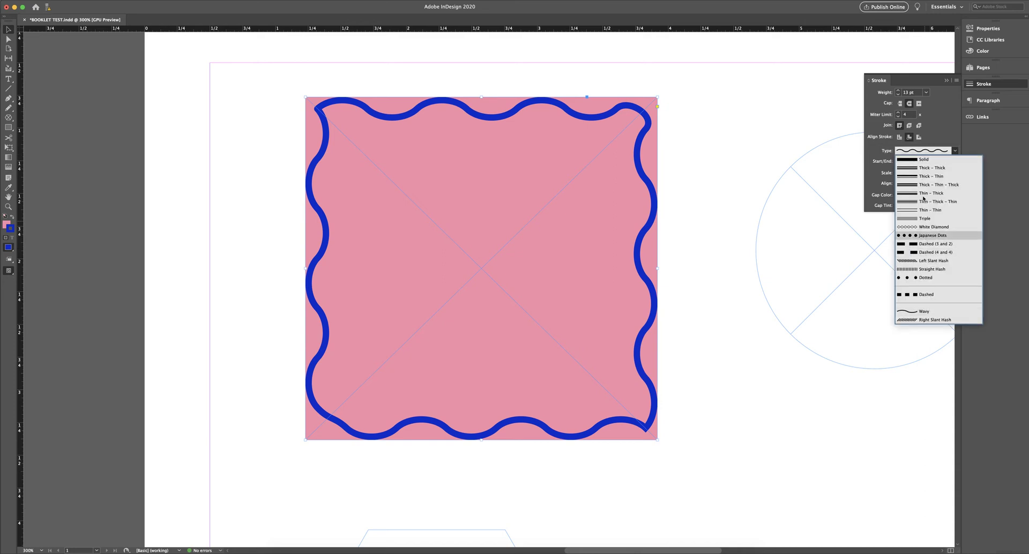
pyautogui.click(922, 168)
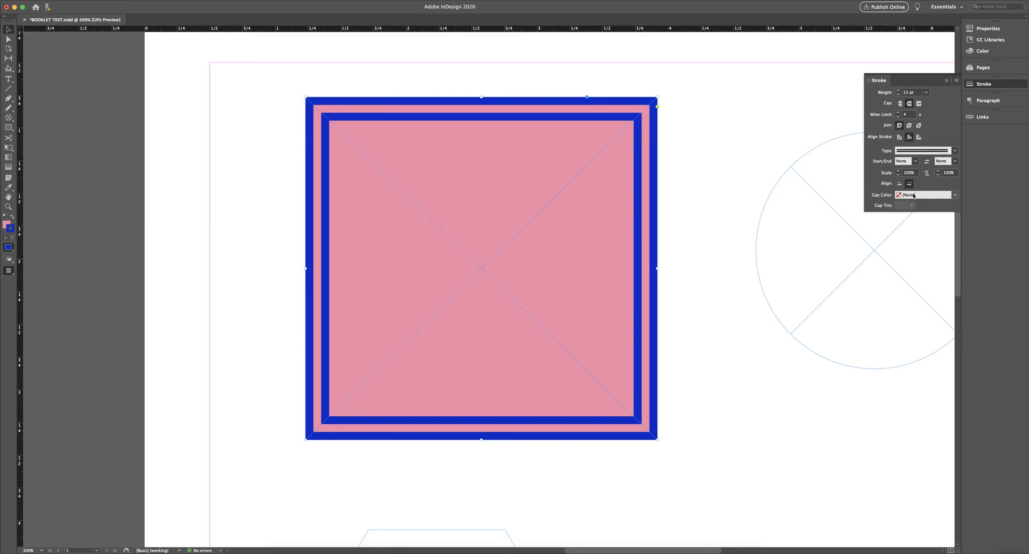
pyautogui.click(955, 195)
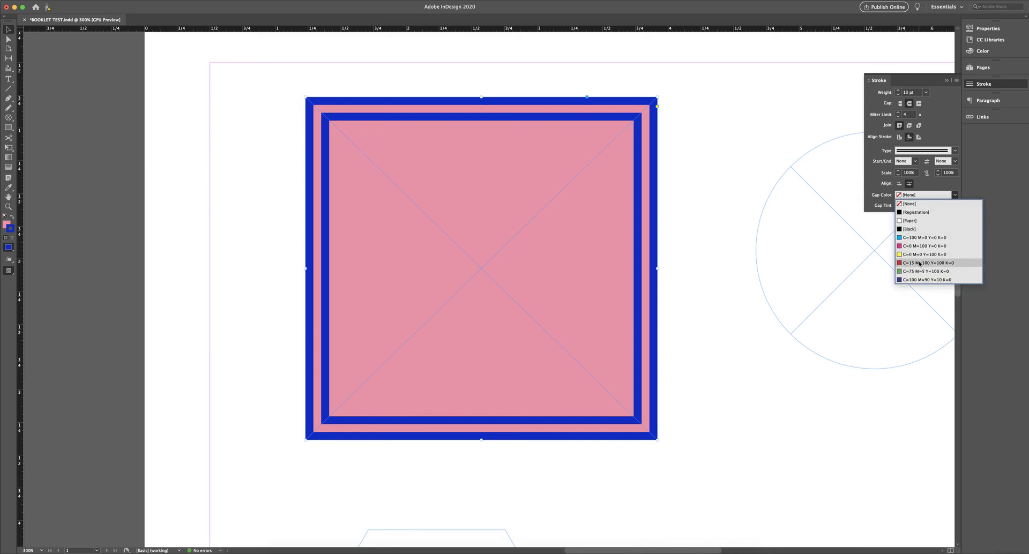
pyautogui.click(920, 263)
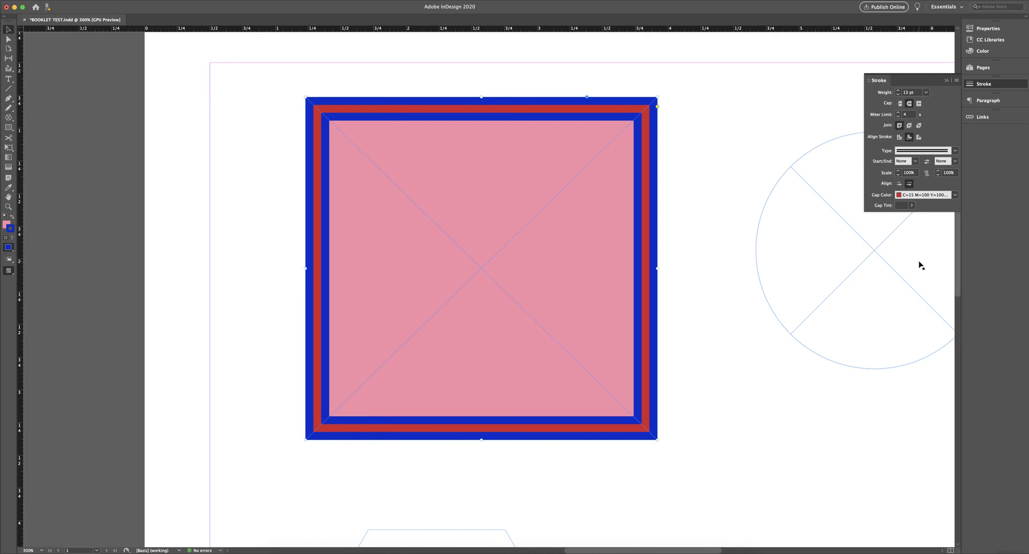
# Step: Apply the Dashed (3 and 2) stroke type, compare butt, round and projecting caps on the dashes, and keep the butt cap
pyautogui.click(949, 151)
pyautogui.click(941, 244)
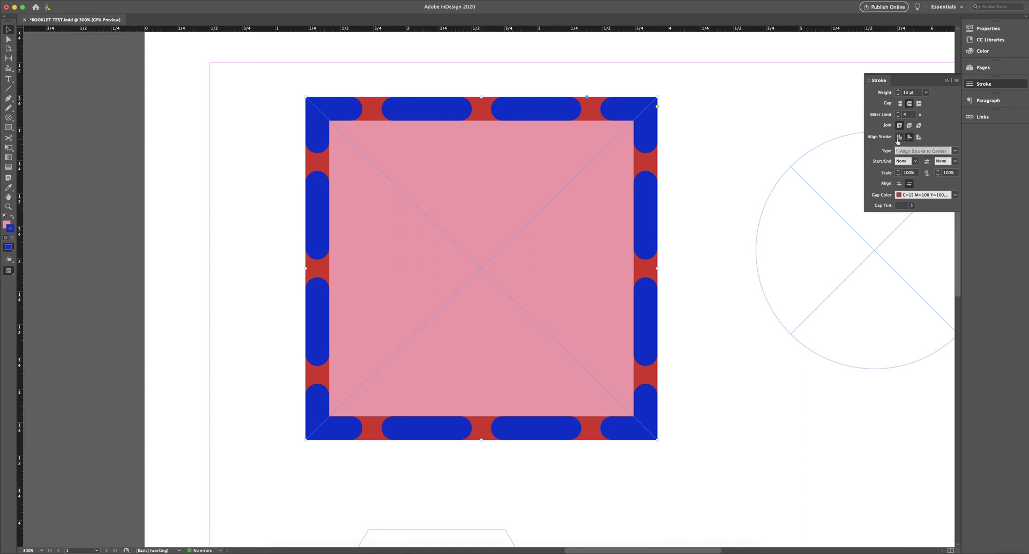
pyautogui.click(901, 104)
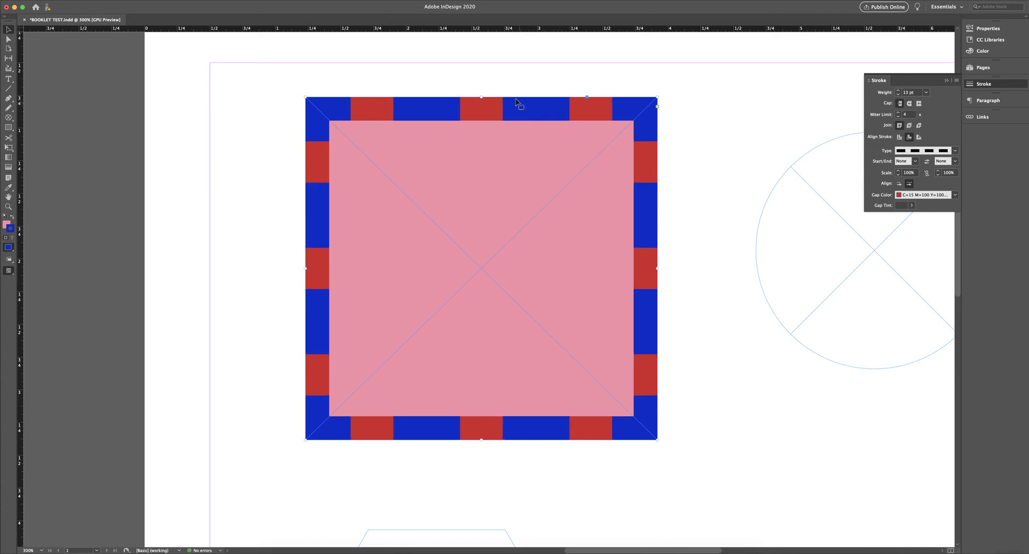
pyautogui.click(909, 103)
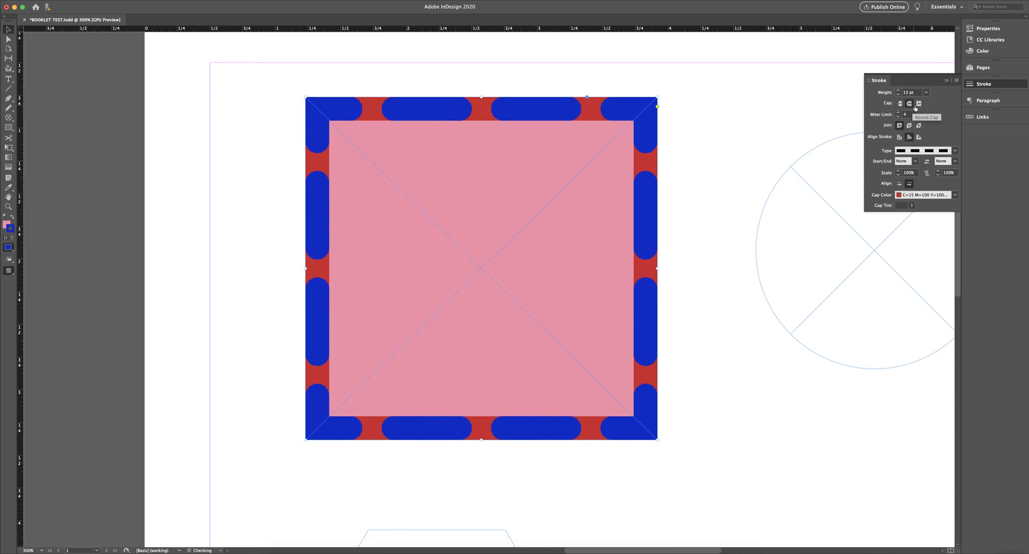
pyautogui.click(918, 104)
pyautogui.click(909, 104)
pyautogui.click(899, 104)
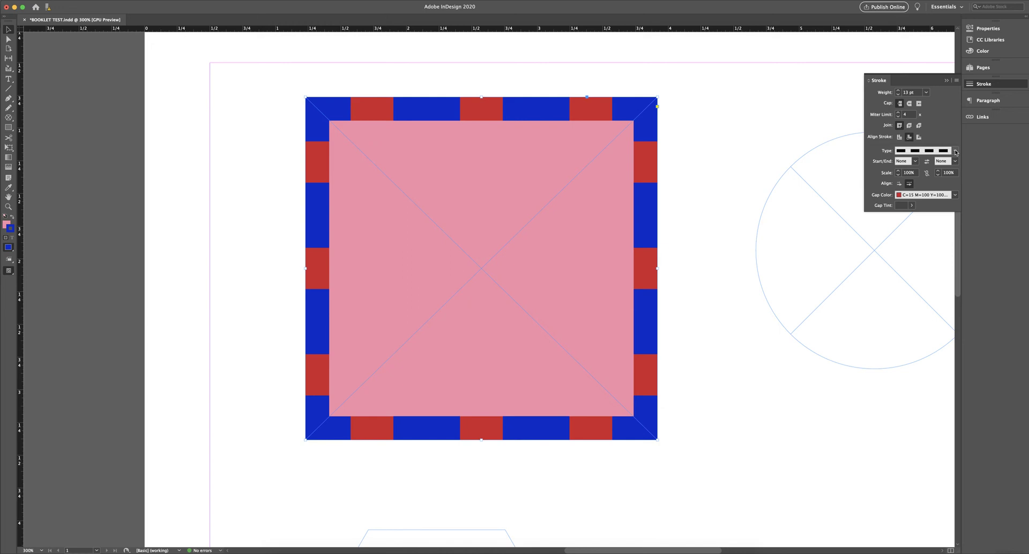
# Step: Set the pink frame's stroke type back to Solid and deselect the frame
pyautogui.click(955, 152)
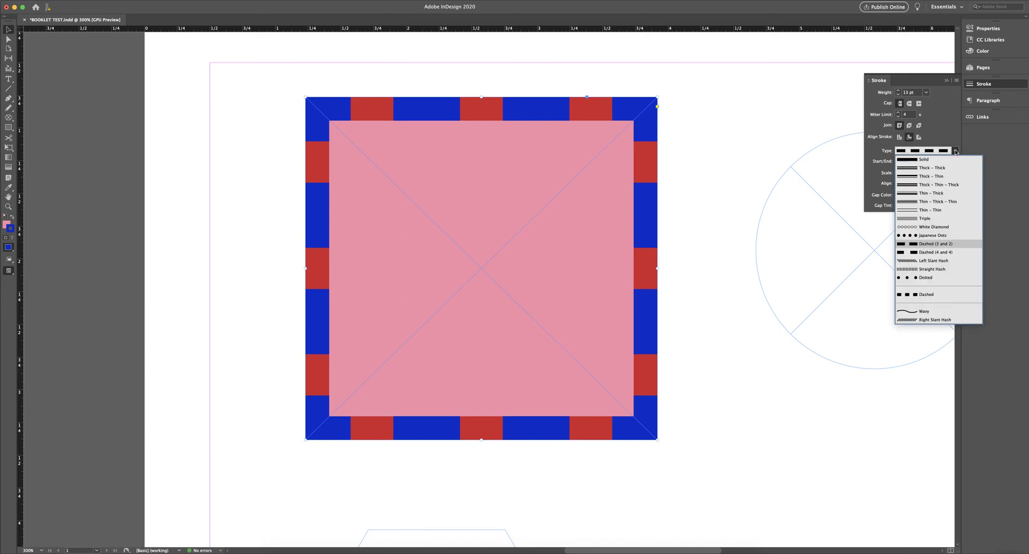
pyautogui.click(946, 162)
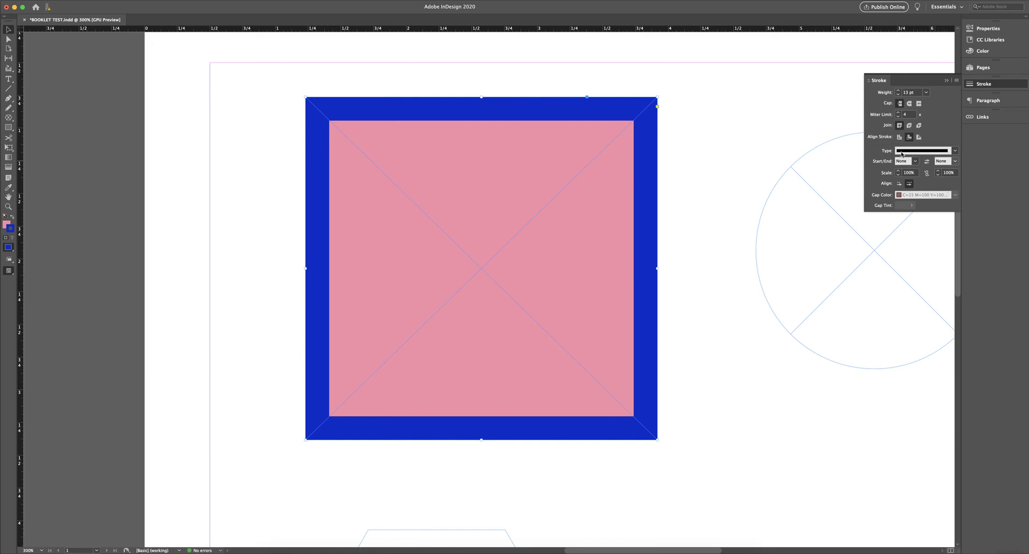
pyautogui.click(694, 111)
# Step: Draw a slanted blue line with a 10 pt stroke between the pink frame and the circle frame
pyautogui.click(8, 89)
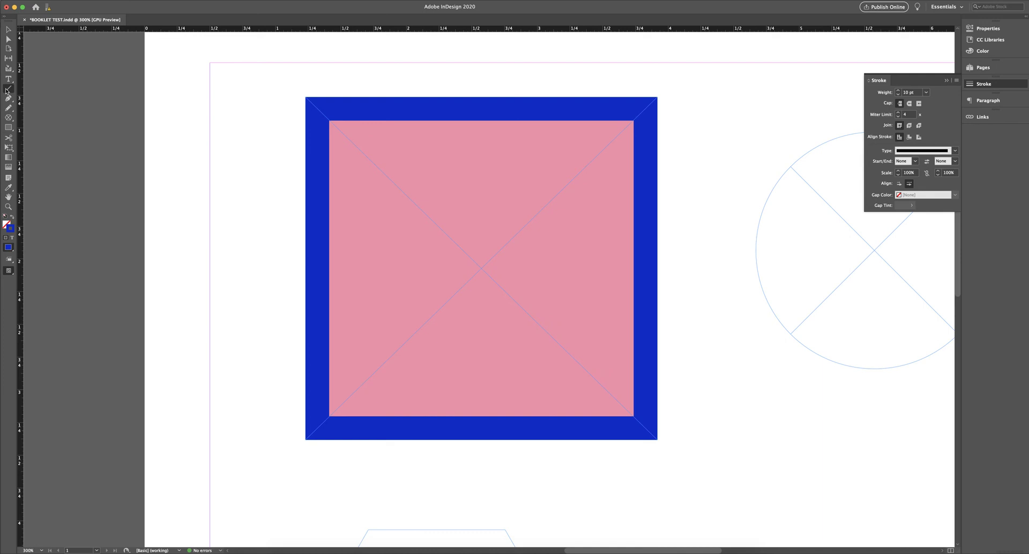
pyautogui.moveTo(725, 95)
pyautogui.mouseDown()
pyautogui.moveTo(732, 320)
pyautogui.moveTo(680, 340)
pyautogui.mouseUp()
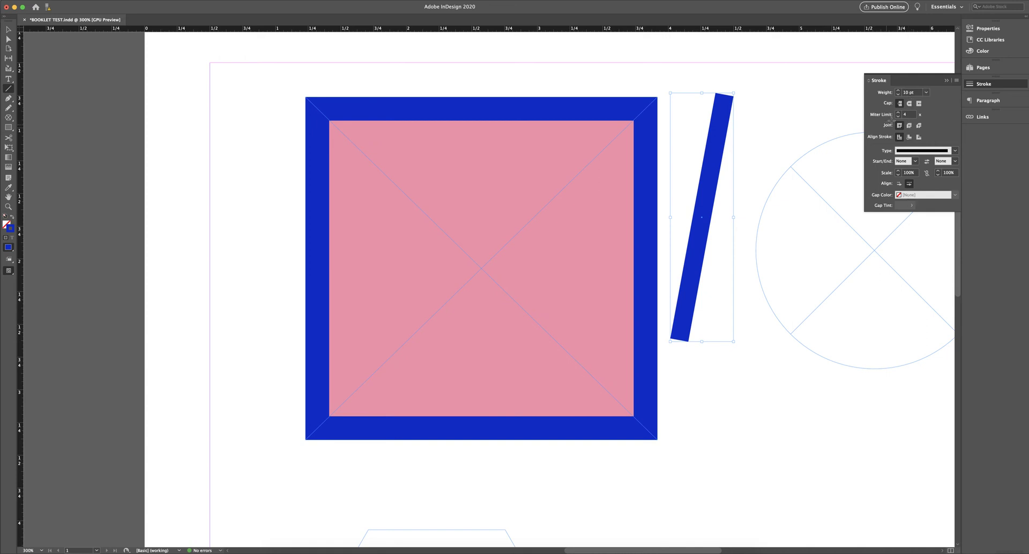
pyautogui.click(11, 31)
pyautogui.click(699, 172)
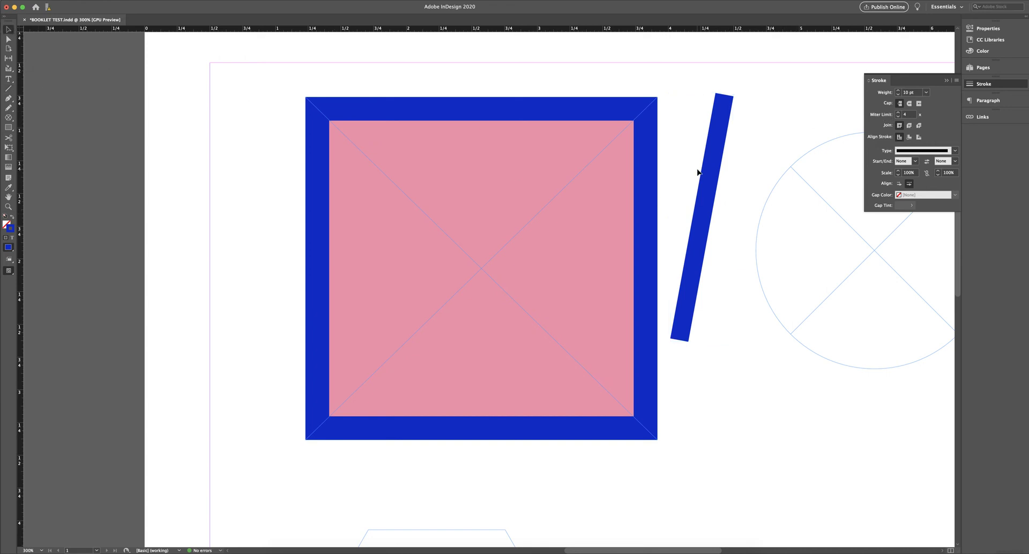
# Step: Try the SquareSolid start shape, and stretch the slanted line downward past the pink frame's lower edge
pyautogui.click(916, 161)
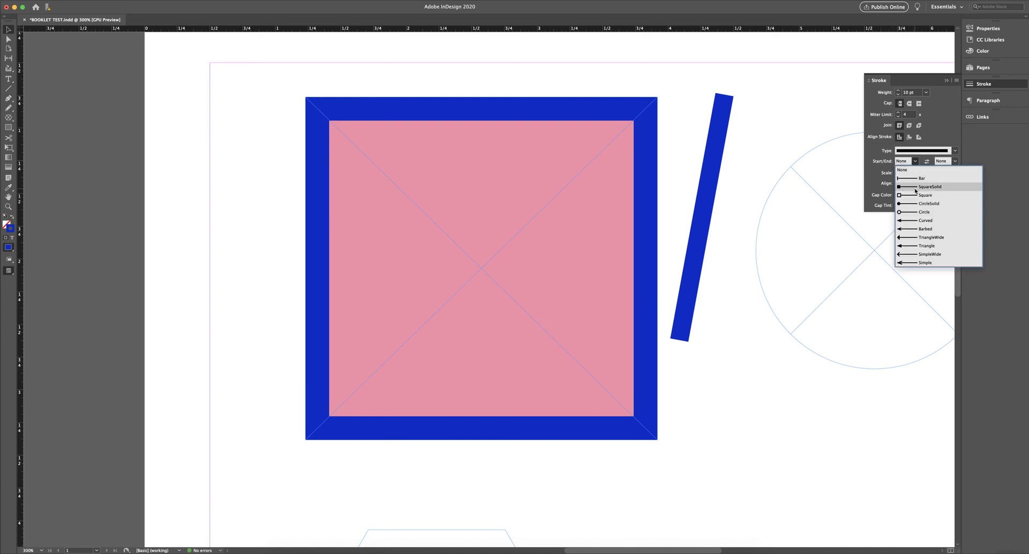
pyautogui.click(916, 187)
pyautogui.click(703, 236)
pyautogui.moveTo(701, 341); pyautogui.dragTo(718, 496)
# Step: Give the slanted line a SquareSolid start and a Barbed arrowhead end
pyautogui.click(912, 163)
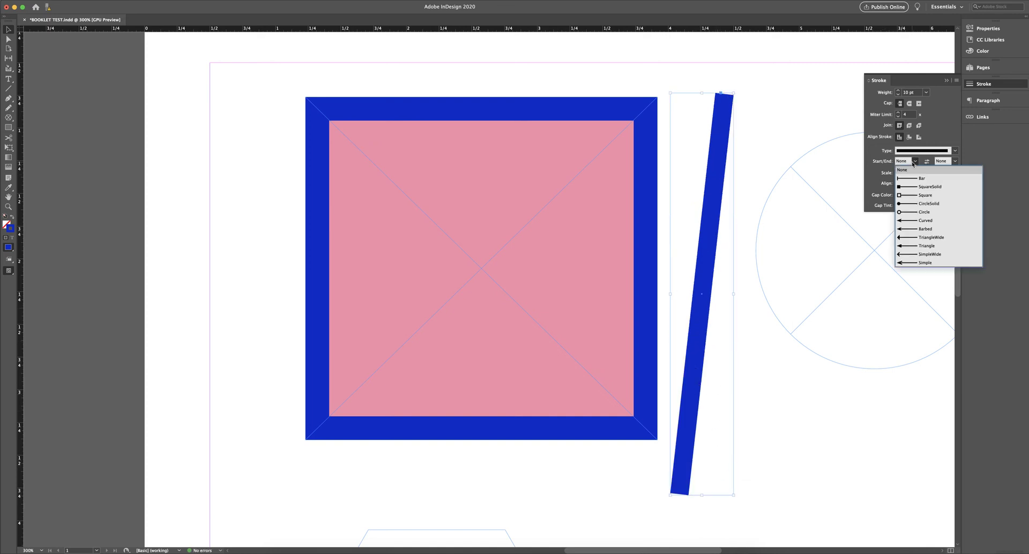
pyautogui.click(910, 189)
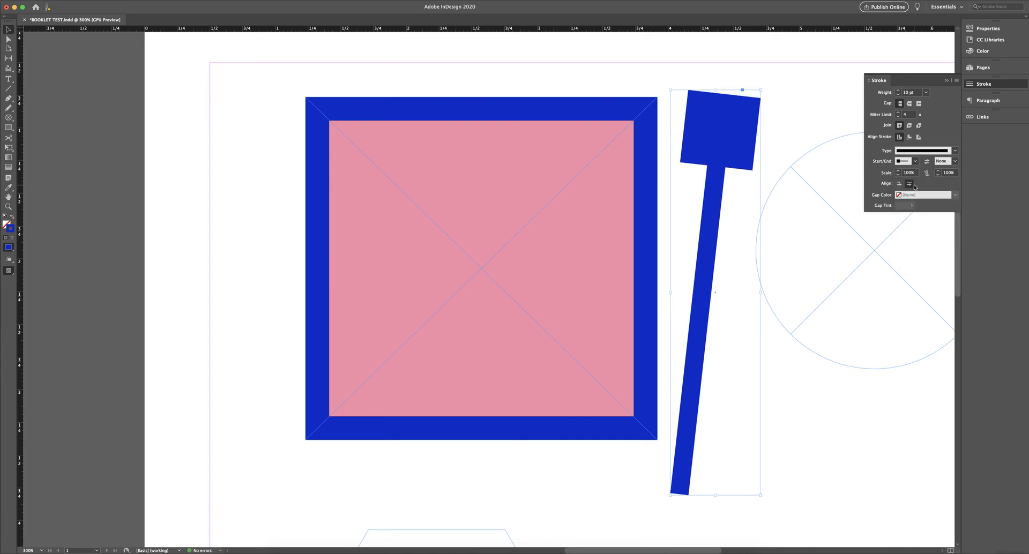
pyautogui.click(954, 161)
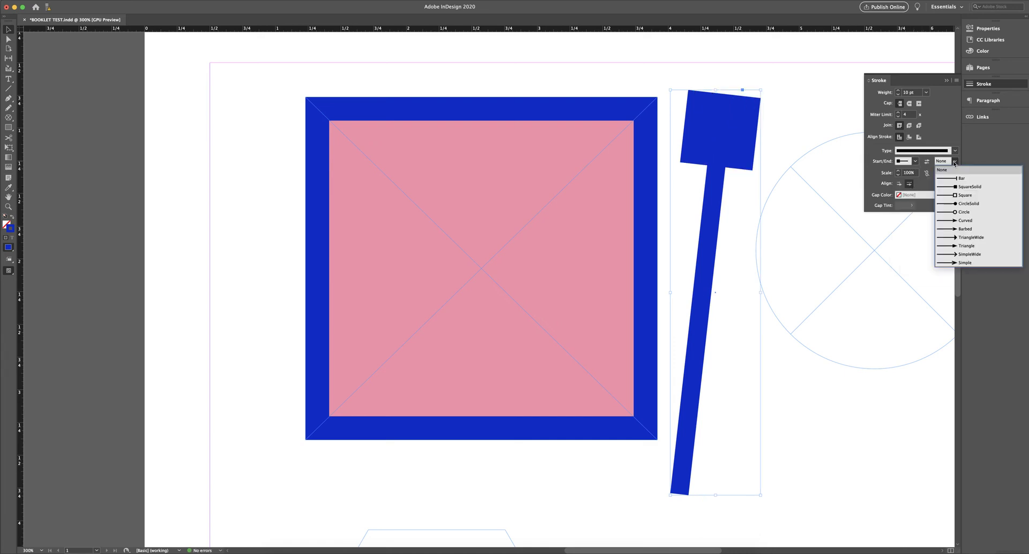
pyautogui.click(958, 229)
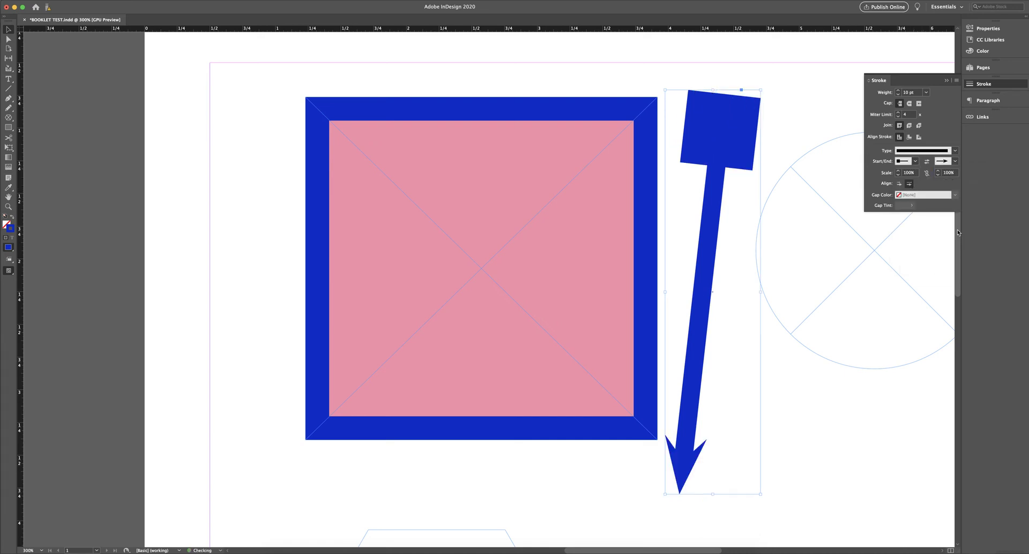
# Step: Set the arrow line's stroke weight to 5 pt and rotate the line slightly counterclockwise to nearly vertical
pyautogui.doubleClick(909, 92)
pyautogui.write('5')
pyautogui.press('Return')
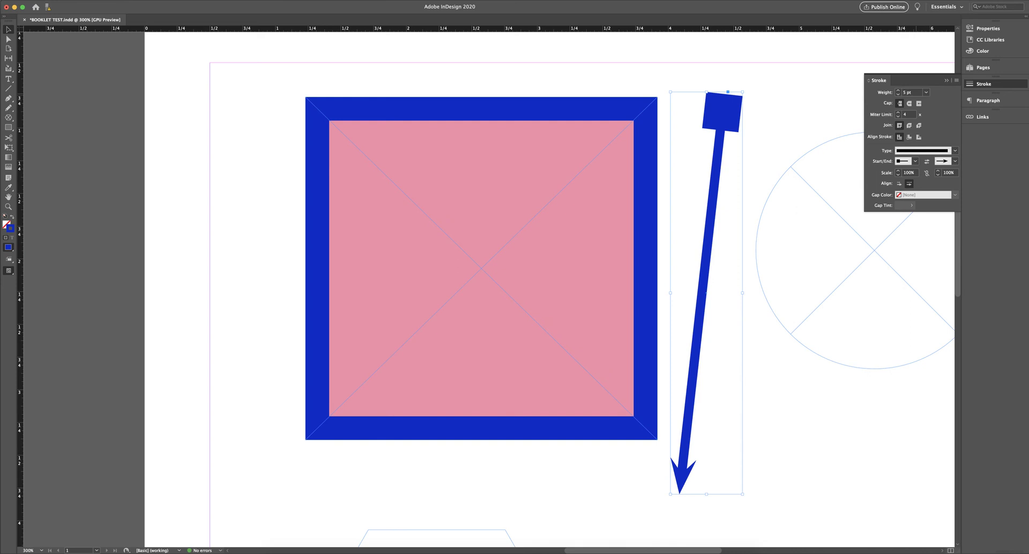
pyautogui.click(727, 113)
pyautogui.moveTo(746, 90); pyautogui.dragTo(788, 98)
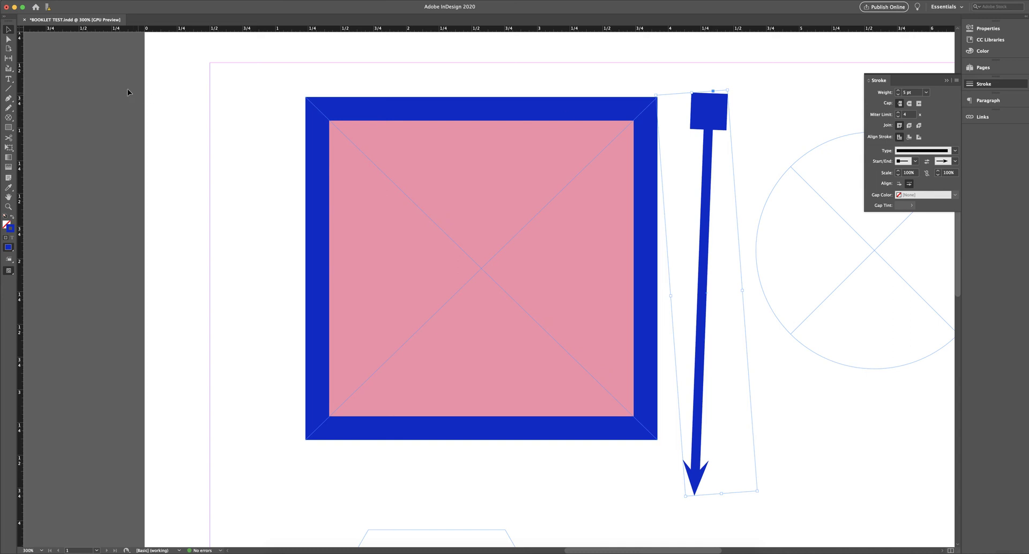
# Step: Select the whole arrow line and move it slightly right and up, away from the pink frame
pyautogui.click(8, 39)
pyautogui.click(689, 107)
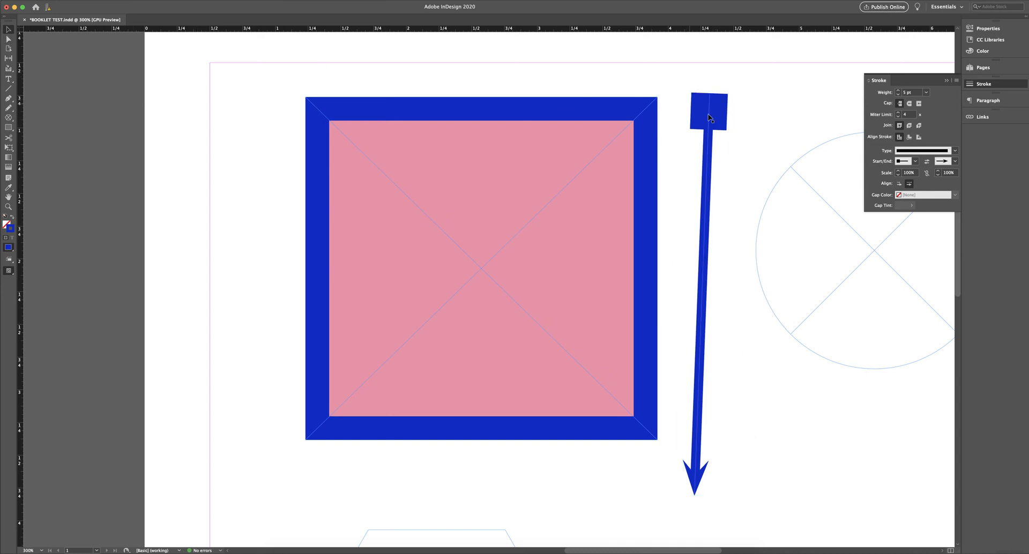
pyautogui.click(708, 174)
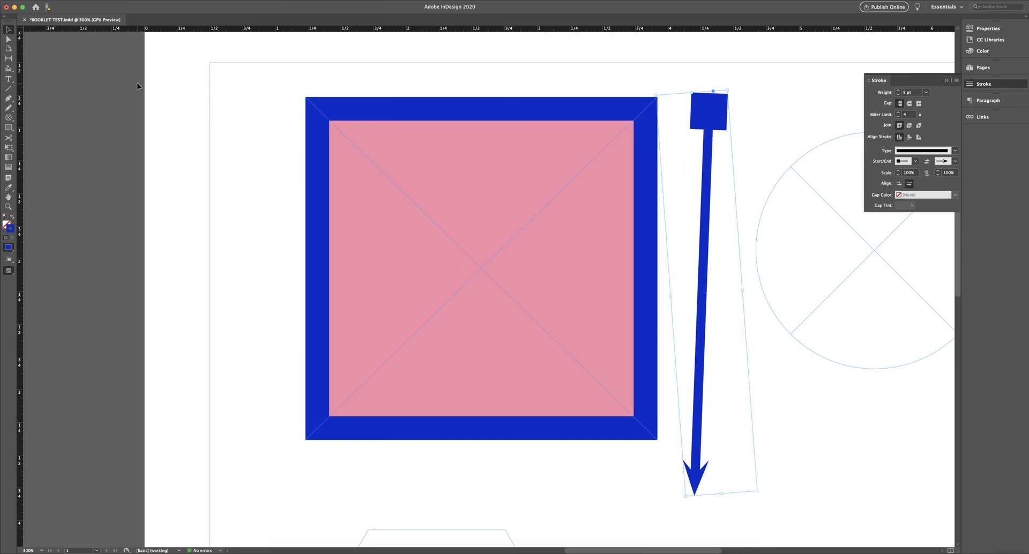
pyautogui.moveTo(714, 111); pyautogui.dragTo(740, 116)
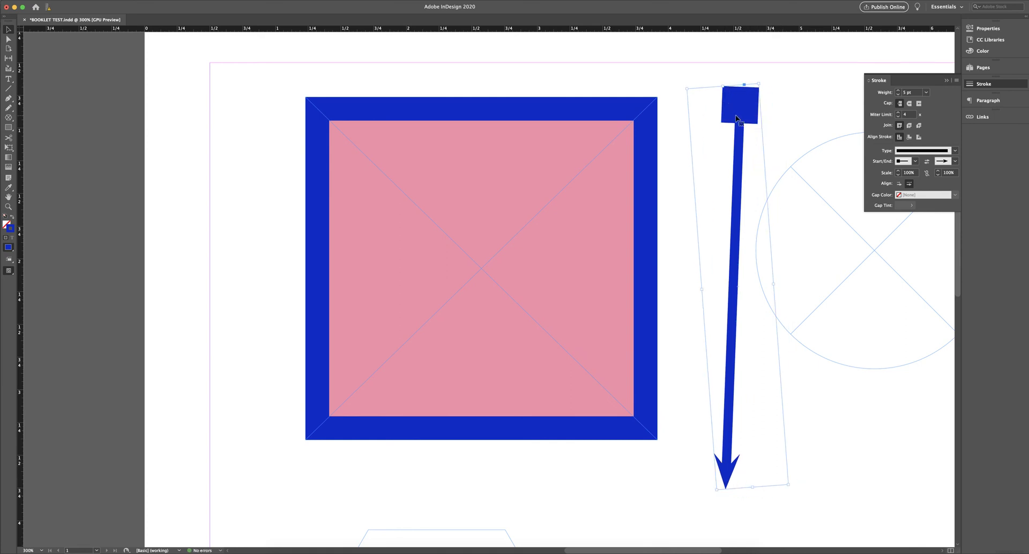
# Step: Move the arrow line's start and end points individually with Direct Selection, making it shorter and leaning down toward the pink frame
pyautogui.click(8, 39)
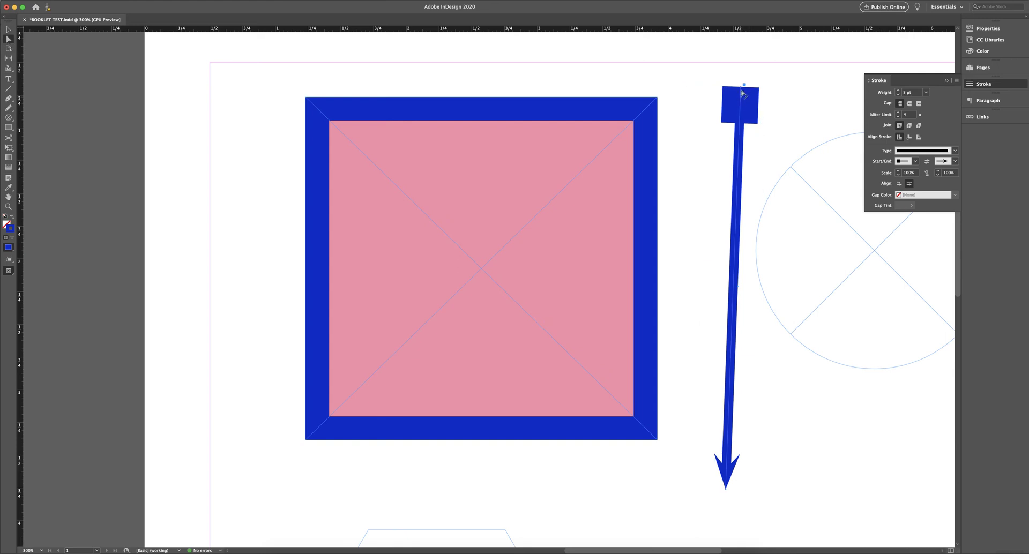
pyautogui.moveTo(742, 90); pyautogui.dragTo(709, 145)
pyautogui.moveTo(735, 511); pyautogui.dragTo(815, 279)
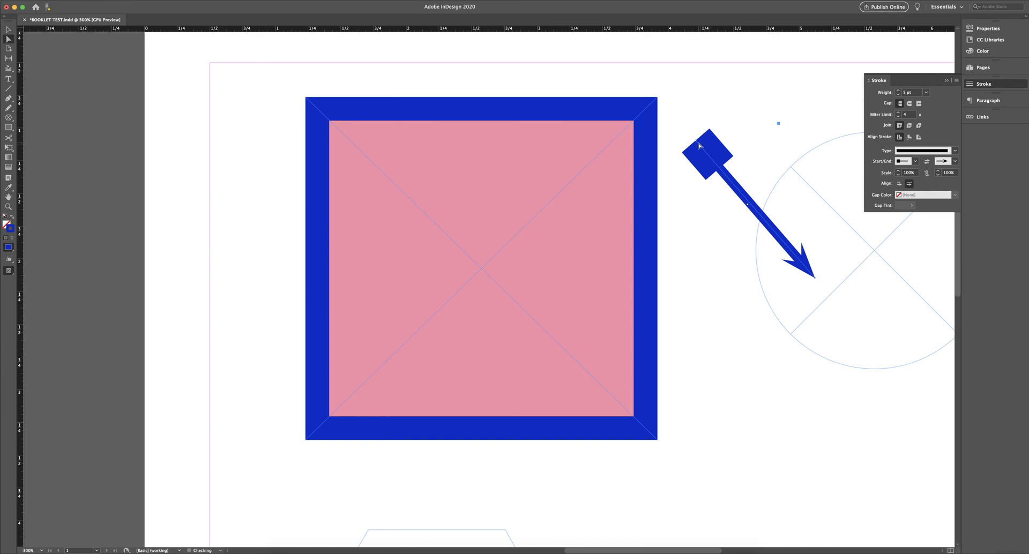
pyautogui.moveTo(696, 141); pyautogui.dragTo(702, 84)
pyautogui.moveTo(814, 279); pyautogui.dragTo(669, 330)
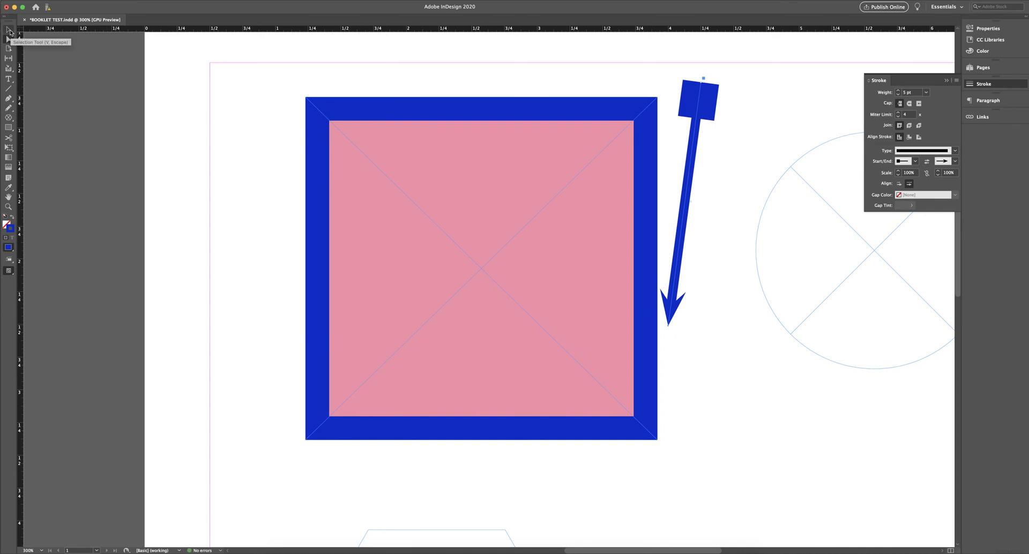
# Step: Switch back to whole-object selection and move the shortened arrow line about 1/4 in right, clear of the pink frame
pyautogui.click(9, 39)
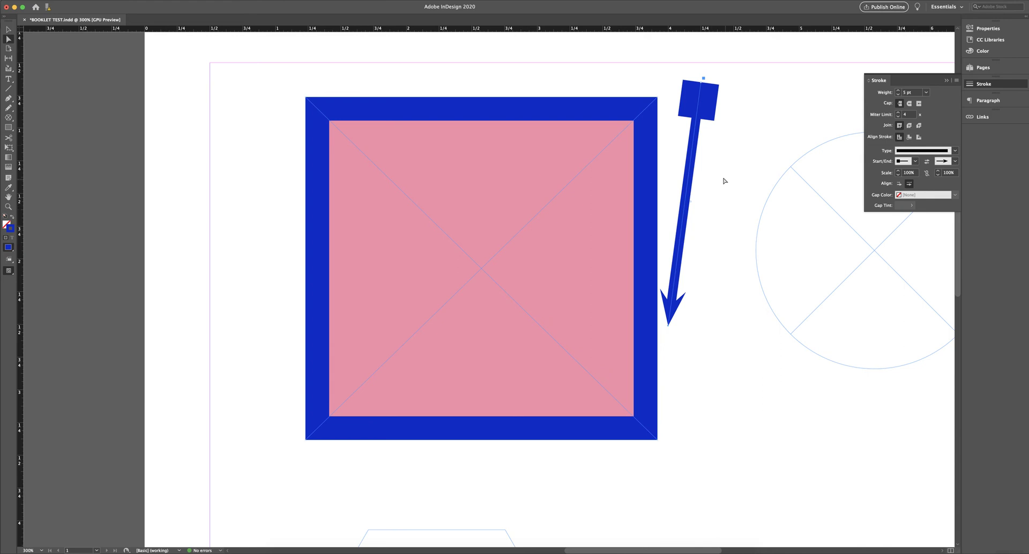
pyautogui.click(713, 120)
pyautogui.click(714, 121)
pyautogui.click(7, 31)
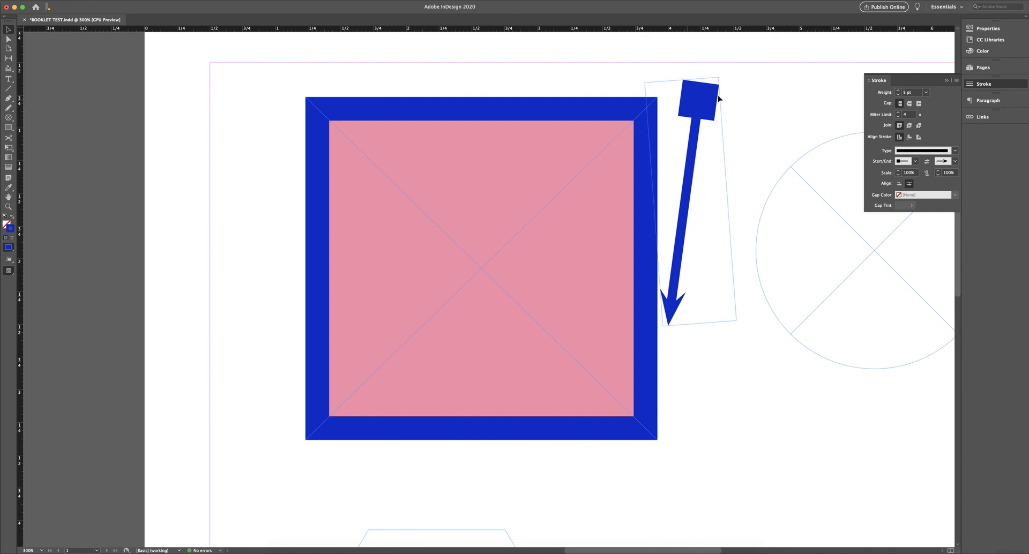
pyautogui.moveTo(695, 101); pyautogui.dragTo(726, 97)
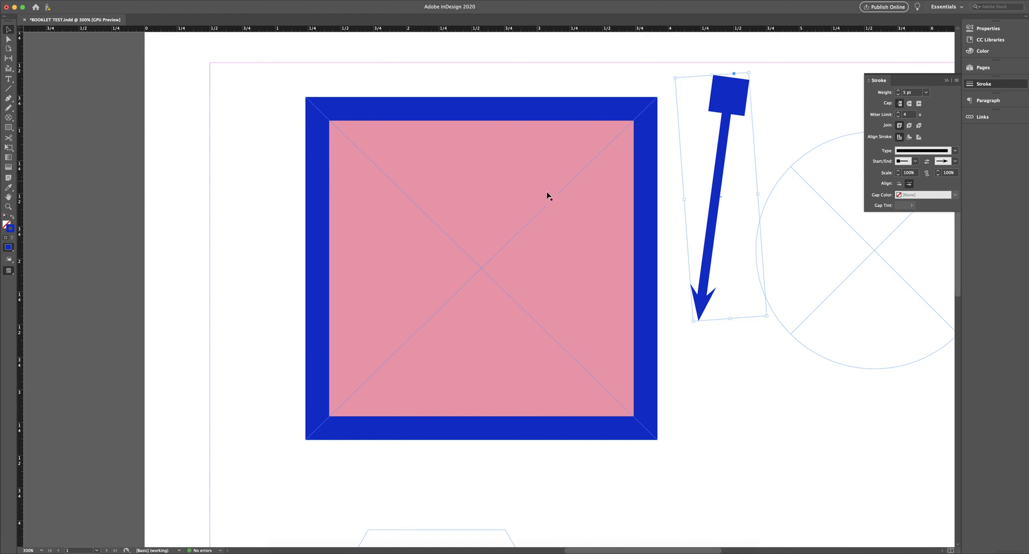
# Step: Add two pages after page 1 to form the 2-3 spread
pyautogui.press('super+minus')
pyautogui.press('super+minus')
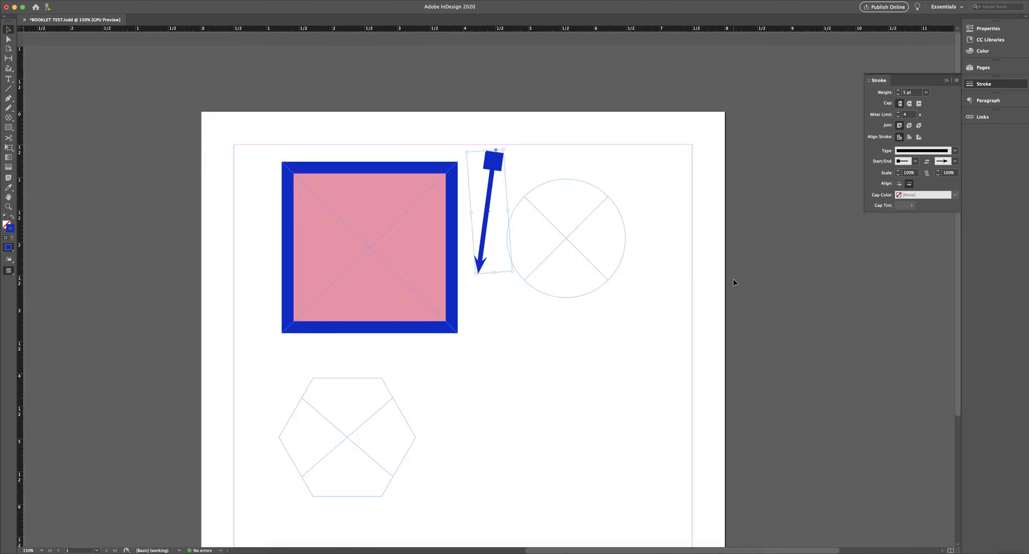
pyautogui.press('super+minus')
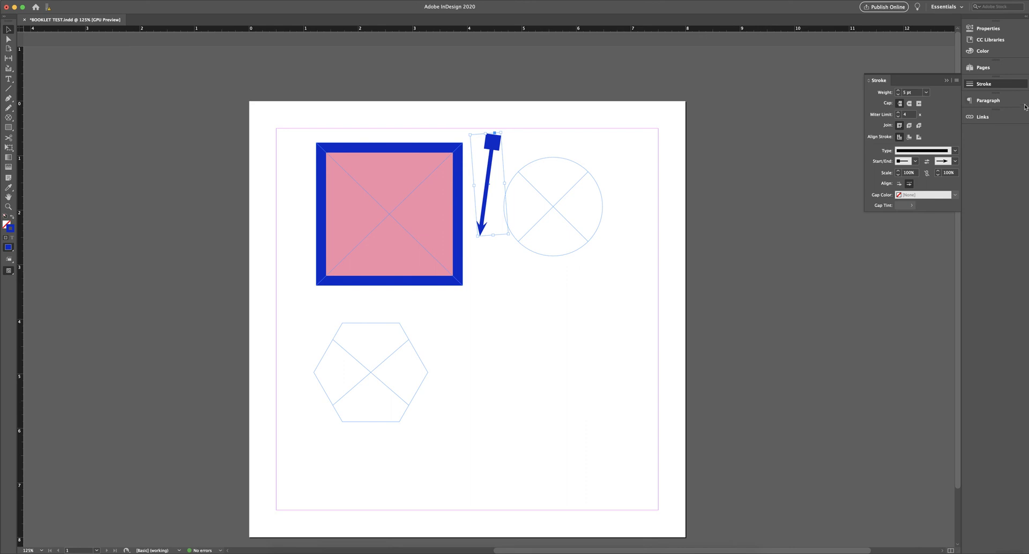
pyautogui.click(993, 68)
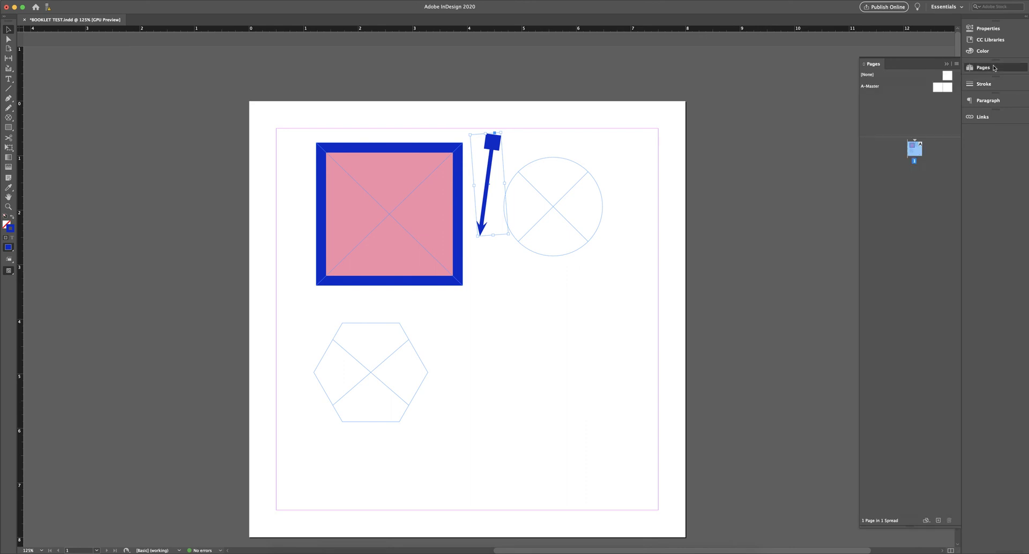
pyautogui.click(938, 521)
pyautogui.click(937, 520)
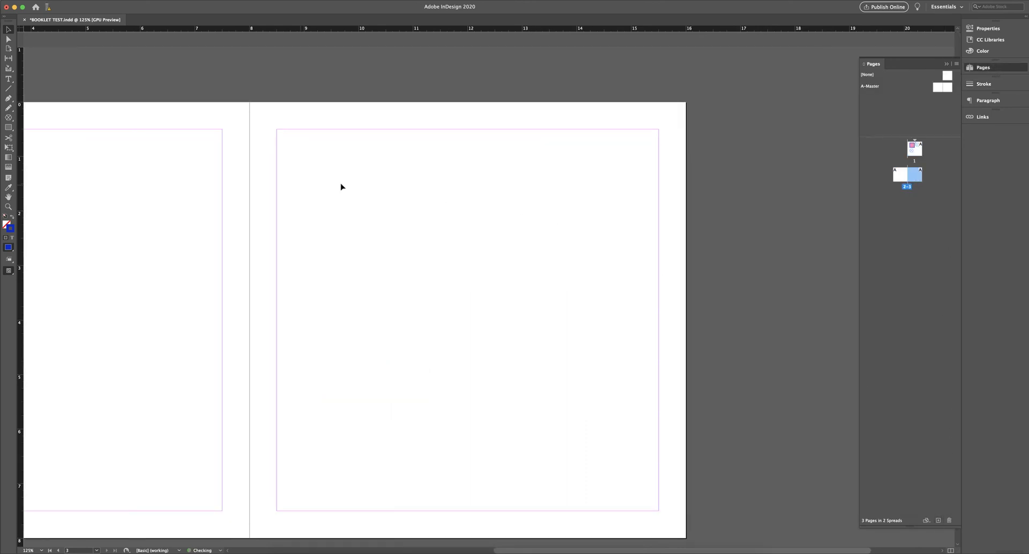
# Step: Go through the existing pages and add two more after page 3 for the 4-5 spread
pyautogui.doubleClick(917, 148)
pyautogui.doubleClick(907, 175)
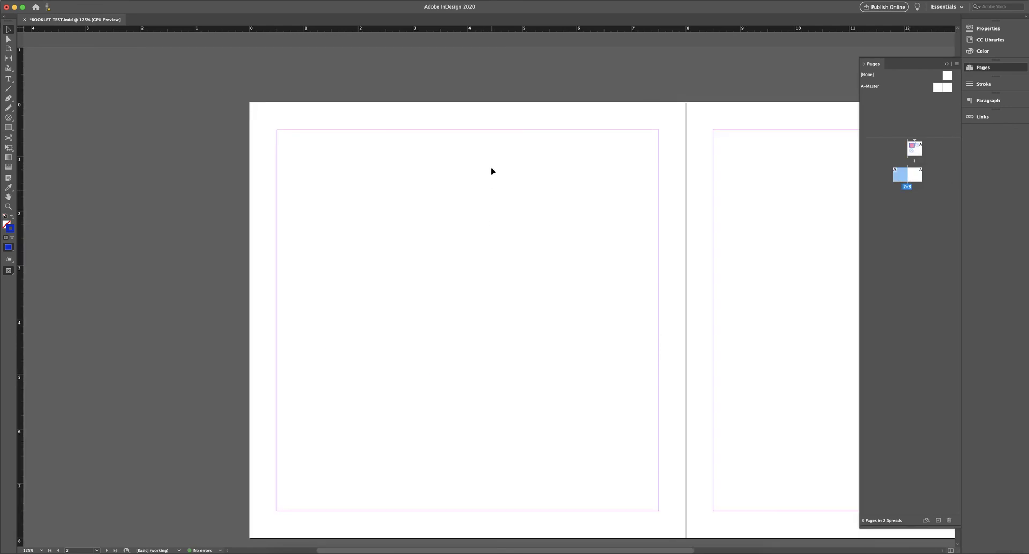
pyautogui.click(938, 521)
pyautogui.click(938, 521)
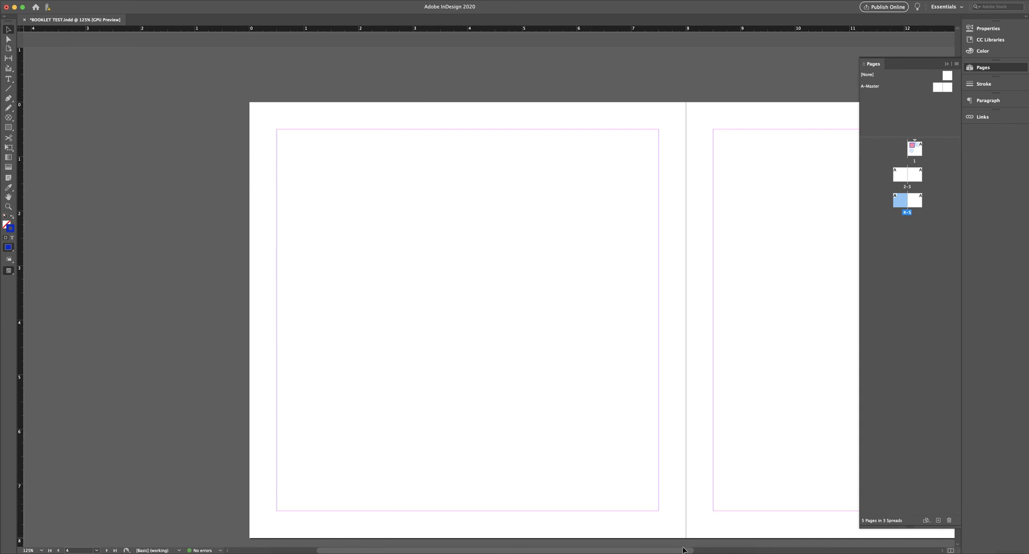
# Step: Draw a rectangular image frame about 4.69 x 3.52 in on the upper part of page 4
pyautogui.moveTo(682, 550); pyautogui.dragTo(769, 546)
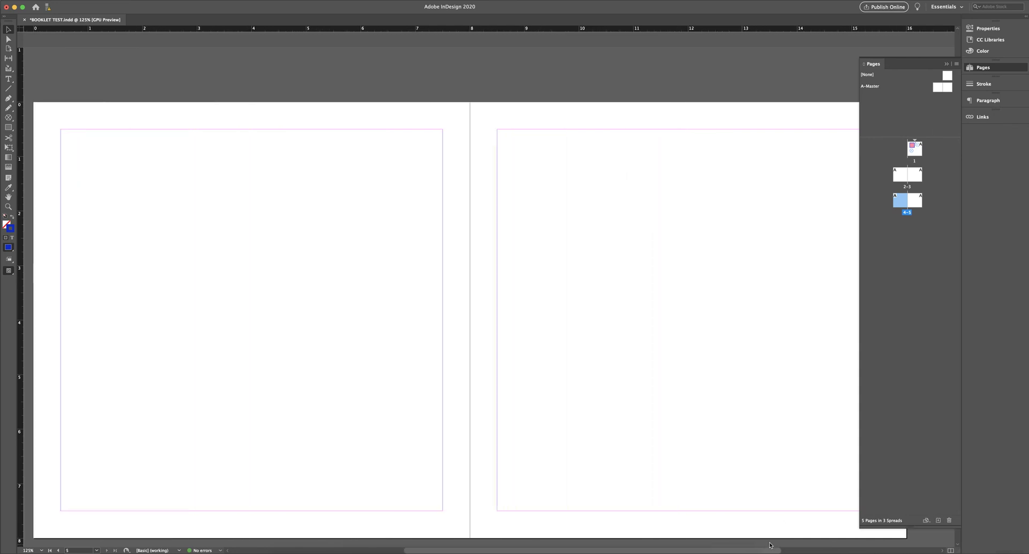
pyautogui.press('super+minus')
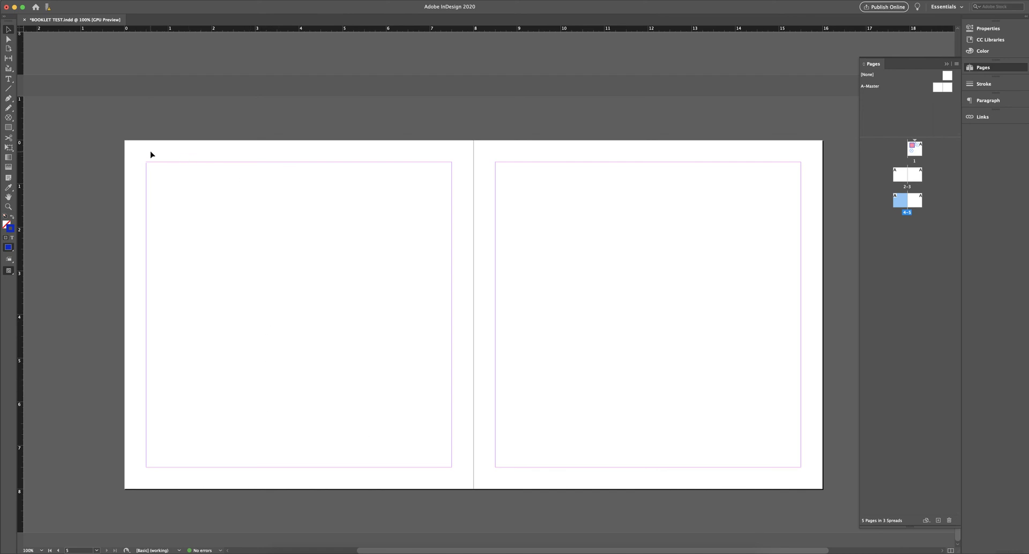
pyautogui.press('f')
pyautogui.moveTo(199, 187); pyautogui.dragTo(404, 341)
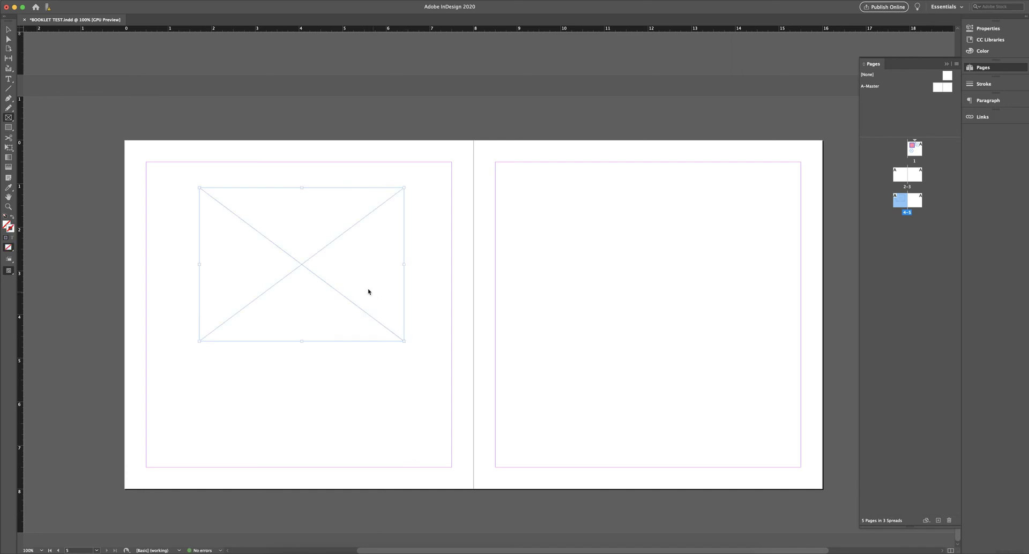
# Step: Place the image Bertoia.jpg from the DIGITAL GRAPHICS folder into the frame on page 4
pyautogui.press('super+d')
pyautogui.click(347, 122)
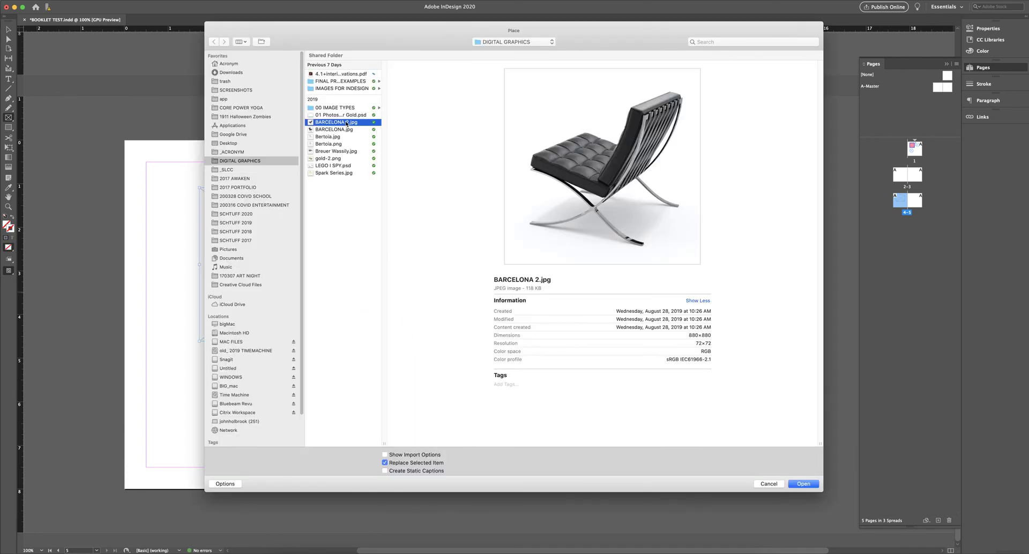
pyautogui.click(341, 137)
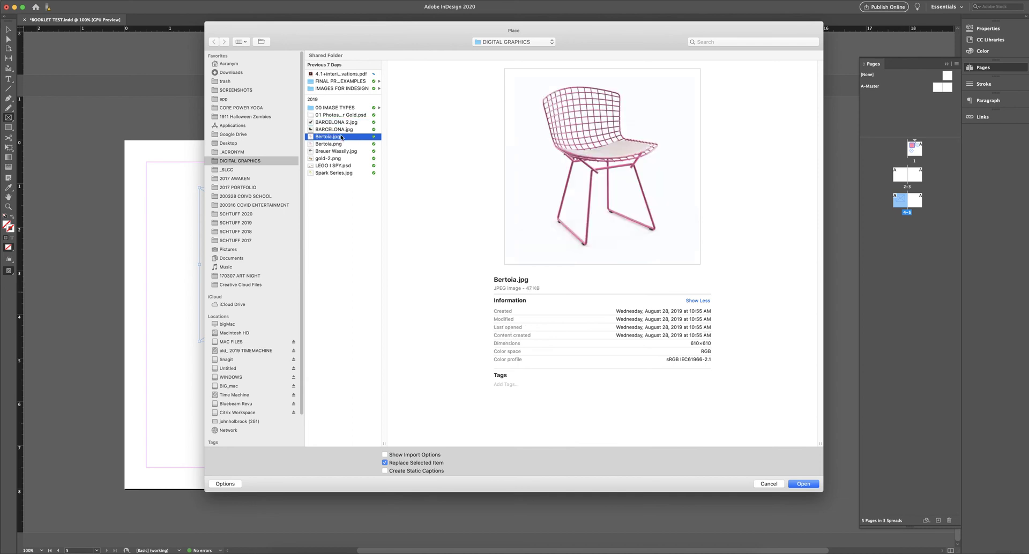
pyautogui.doubleClick(341, 138)
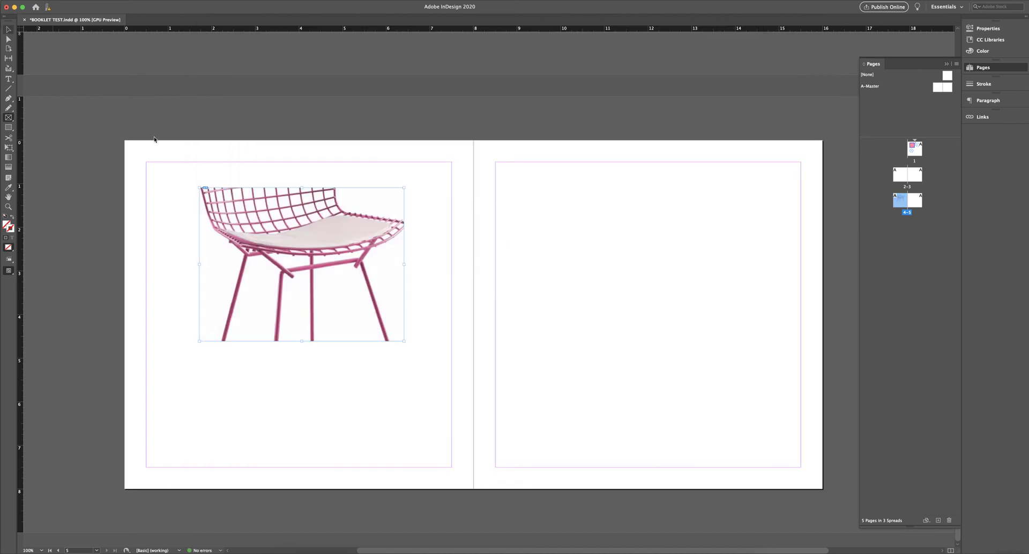
# Step: Find the Fitting commands and apply Fill Frame Proportionally to the chair image
pyautogui.press('v')
pyautogui.click(204, 1)
pyautogui.moveTo(182, 1)
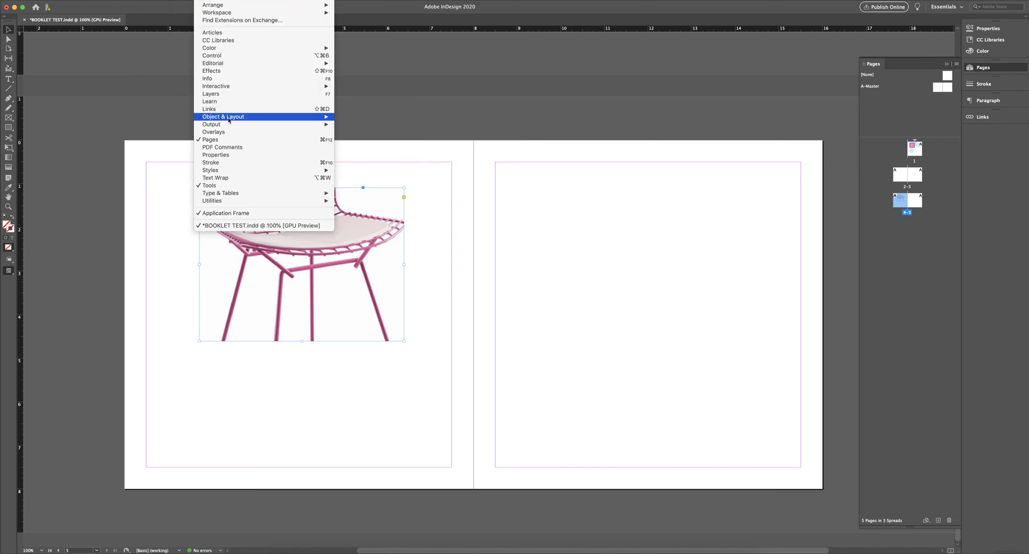
pyautogui.moveTo(228, 119)
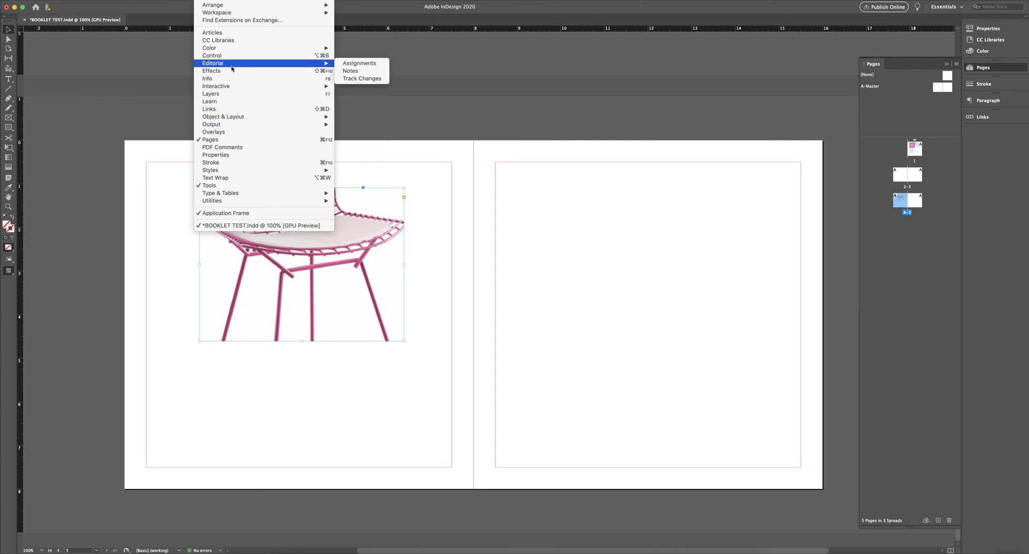
pyautogui.moveTo(250, 203)
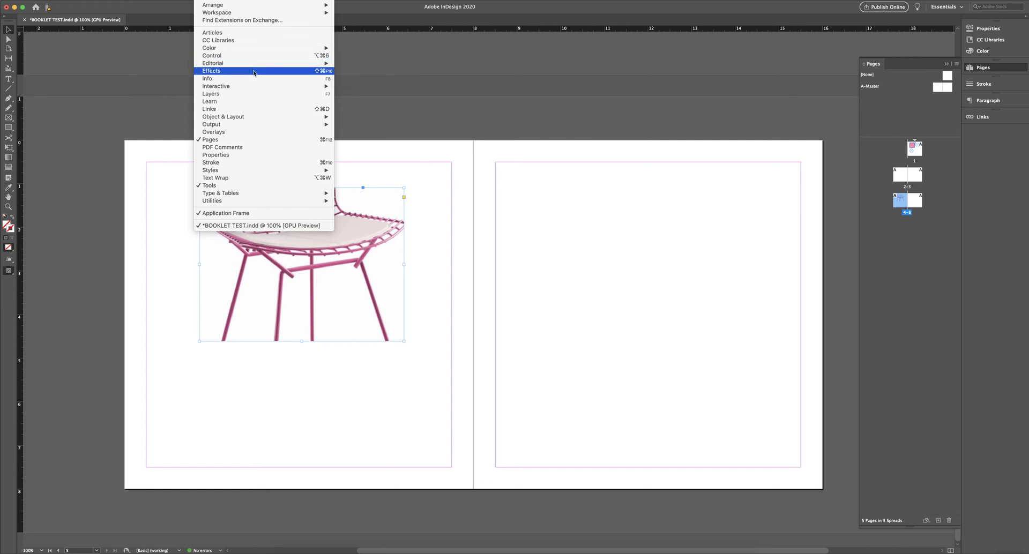
pyautogui.moveTo(253, 87)
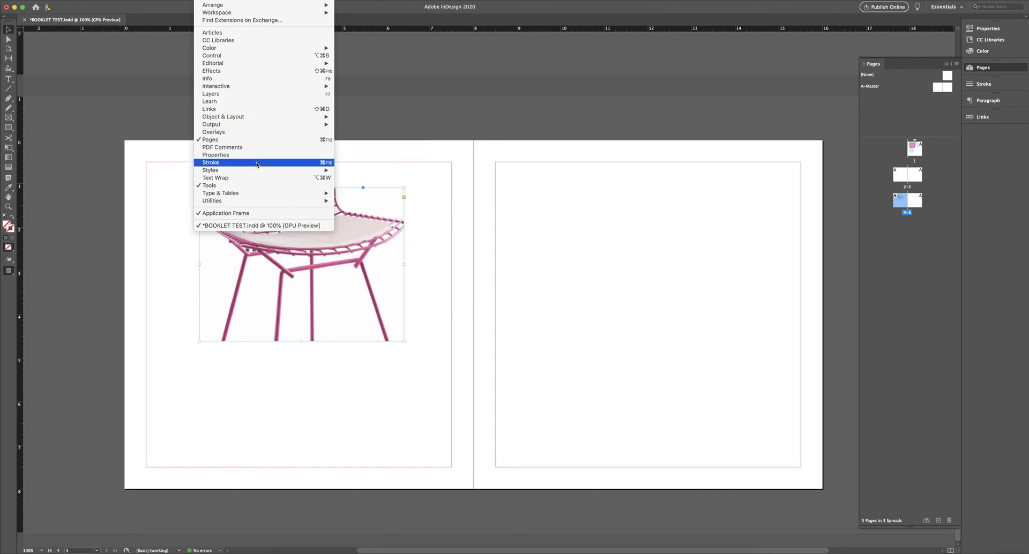
pyautogui.moveTo(243, 0)
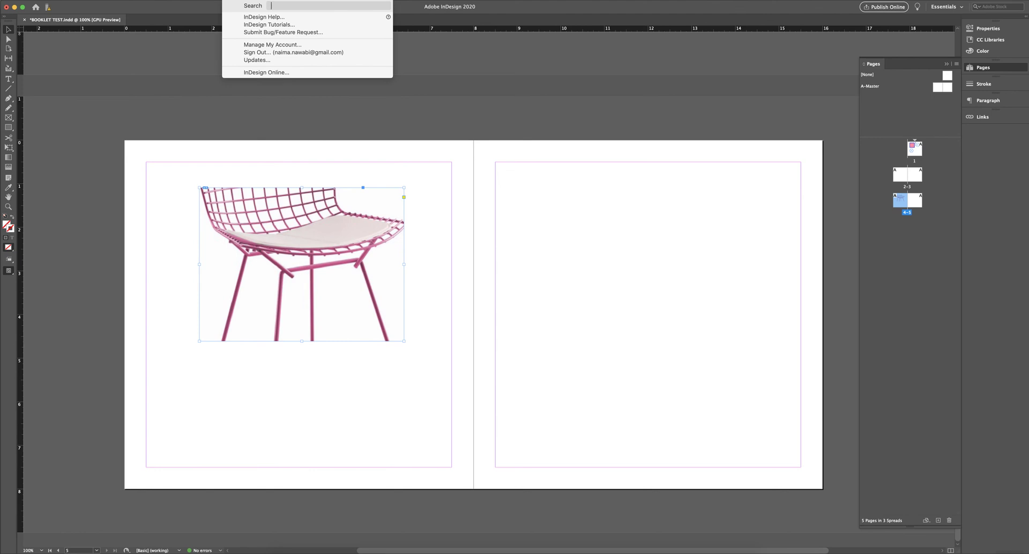
pyautogui.write('FITT')
pyautogui.moveTo(297, 17)
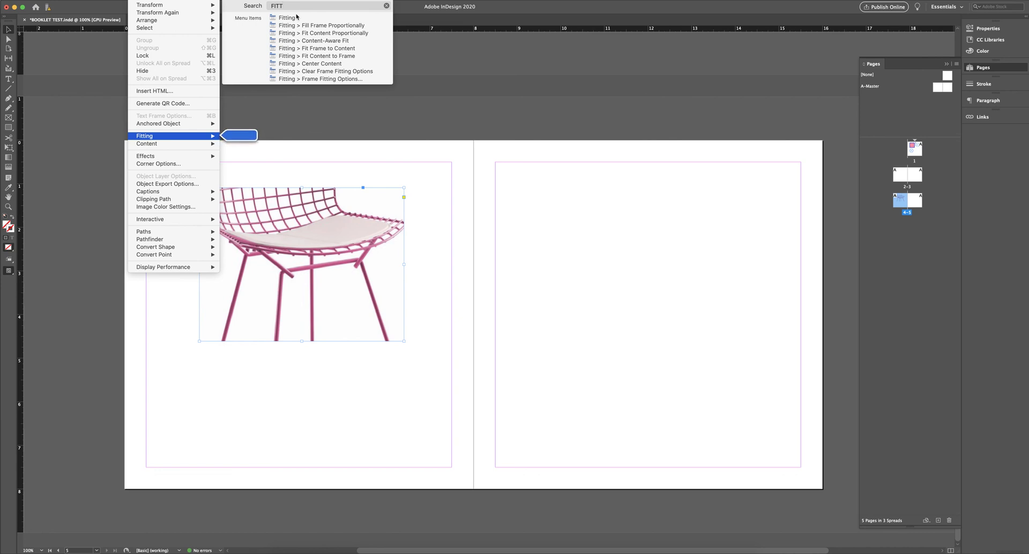
pyautogui.moveTo(203, 138)
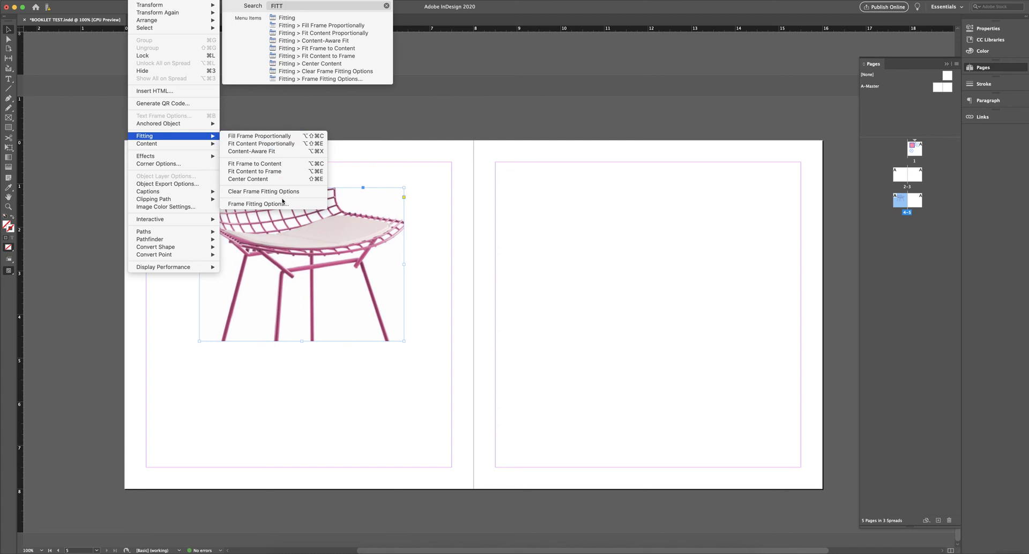
pyautogui.click(283, 137)
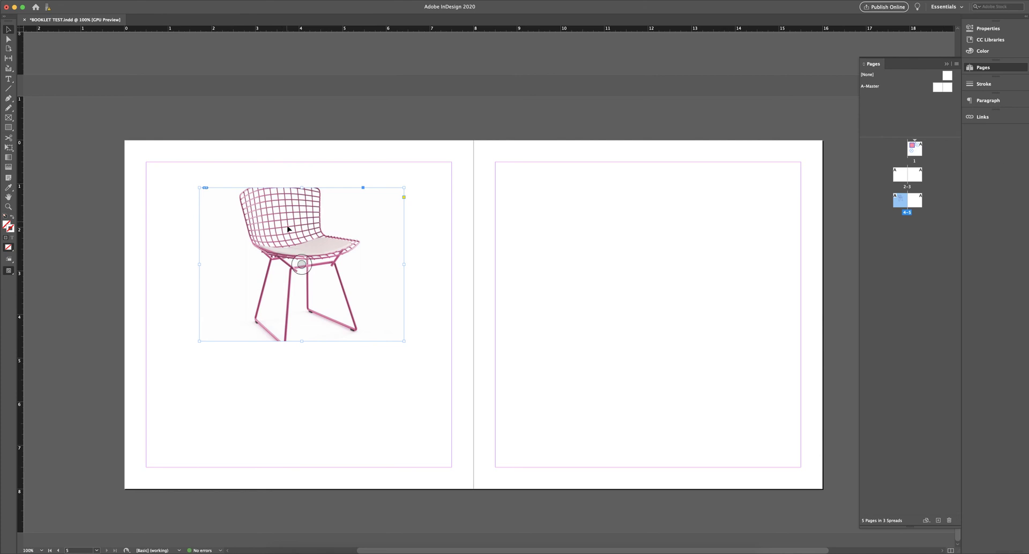
# Step: Fit the chair image proportionally inside its frame and give the frame a 2 pt blue stroke
pyautogui.click(768, 3)
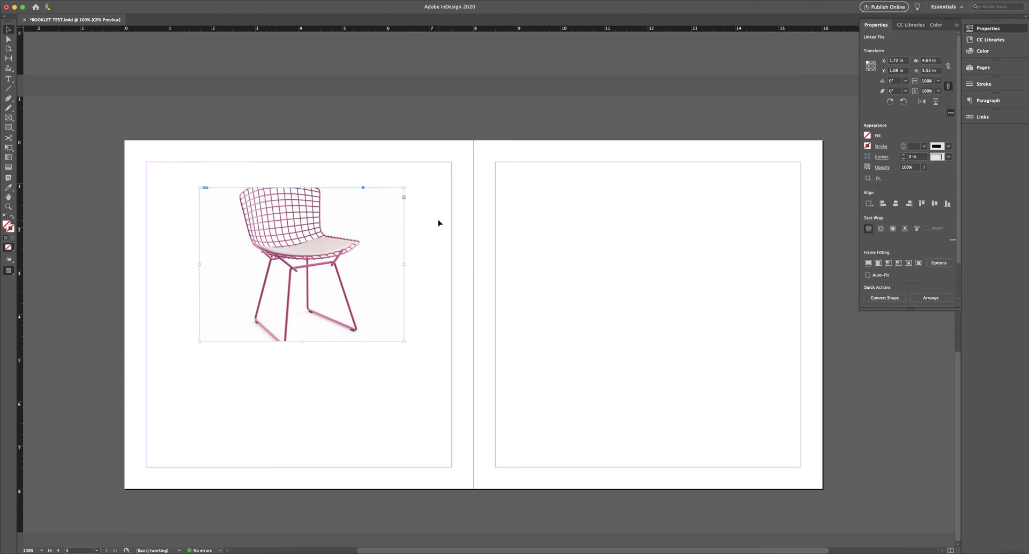
pyautogui.click(877, 264)
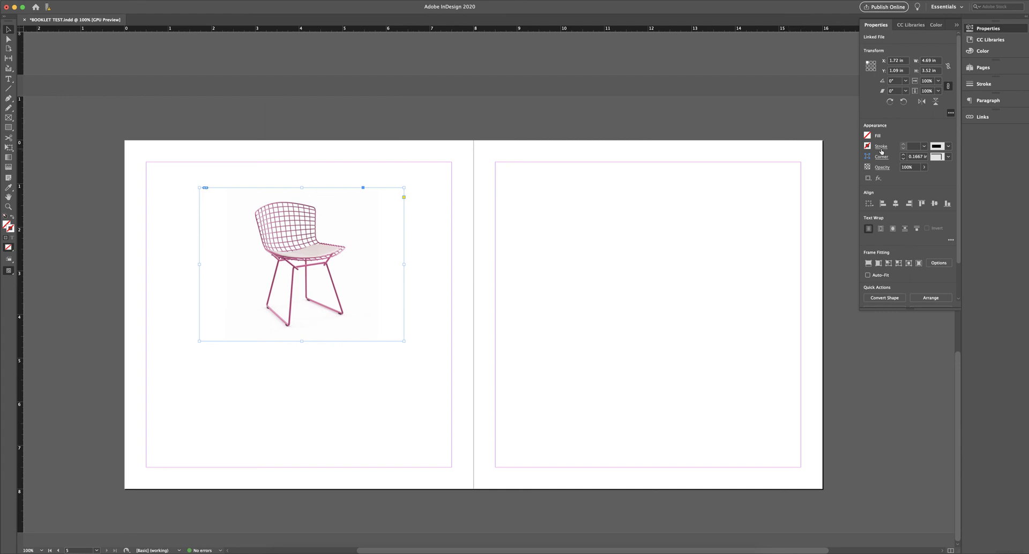
pyautogui.click(914, 147)
pyautogui.write('2')
pyautogui.press('Return')
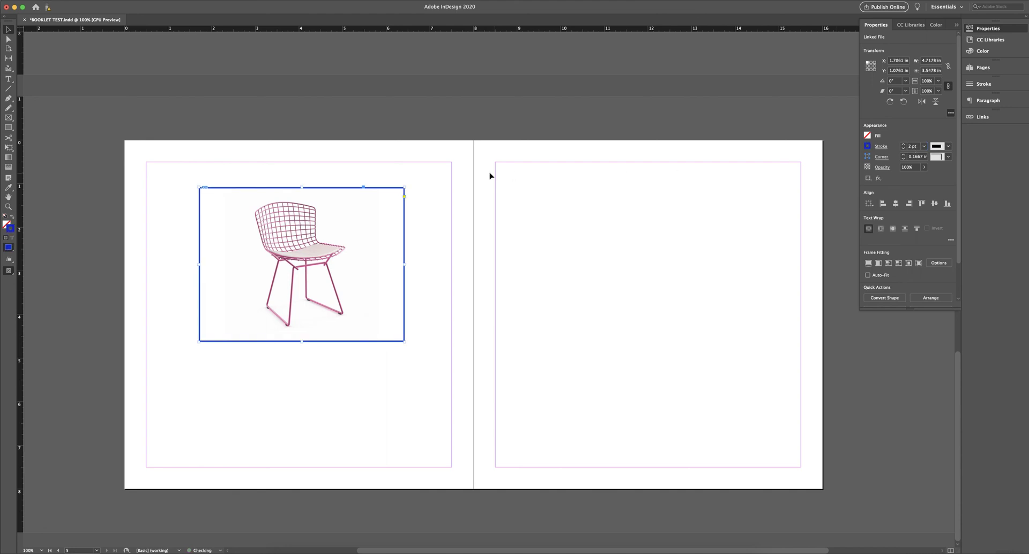
# Step: Examine where the chair frame's stroke options are found, comparing the Stroke settings with those in the frame's properties
pyautogui.click(412, 194)
pyautogui.click(404, 197)
pyautogui.click(986, 87)
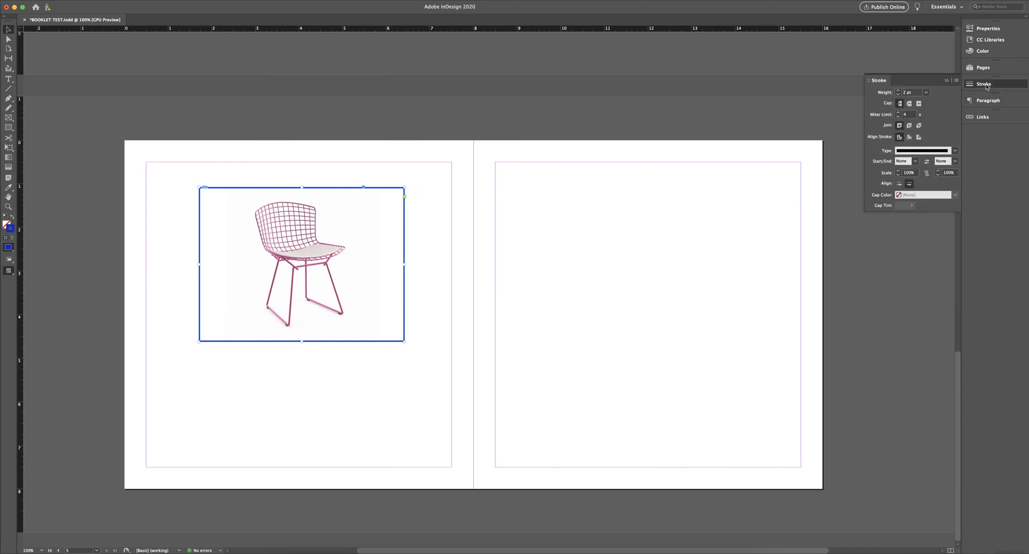
pyautogui.click(986, 28)
pyautogui.moveTo(910, 309); pyautogui.dragTo(914, 363)
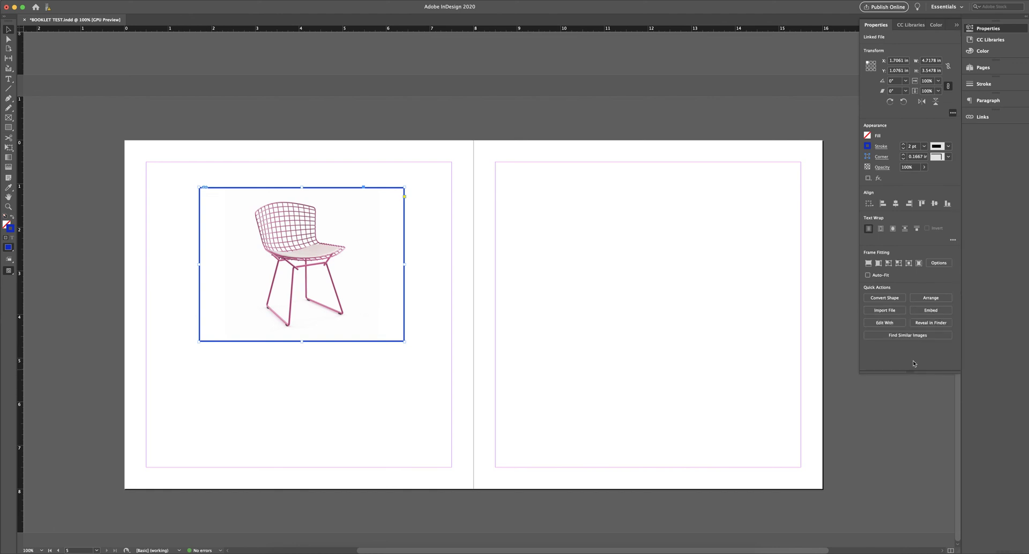
pyautogui.click(882, 146)
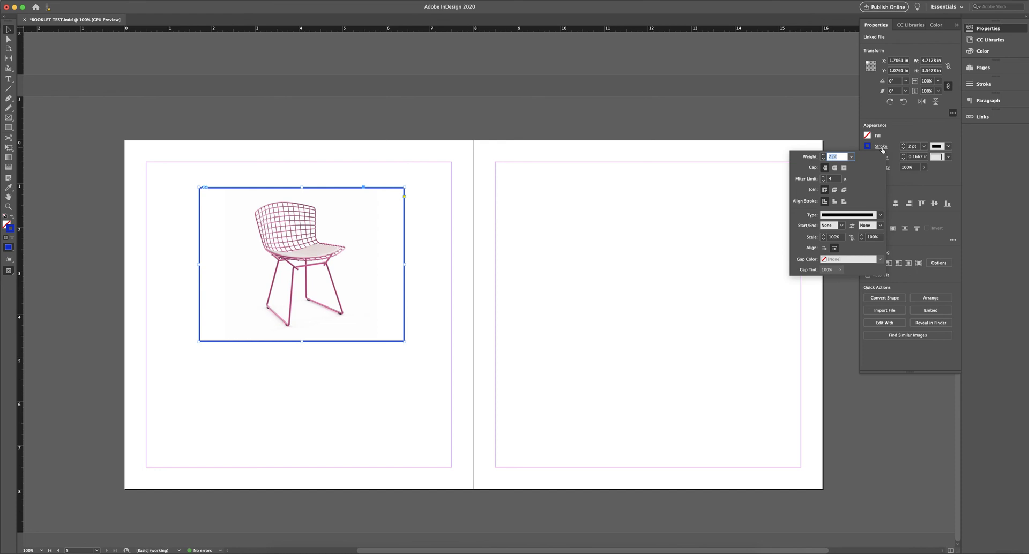
pyautogui.click(997, 84)
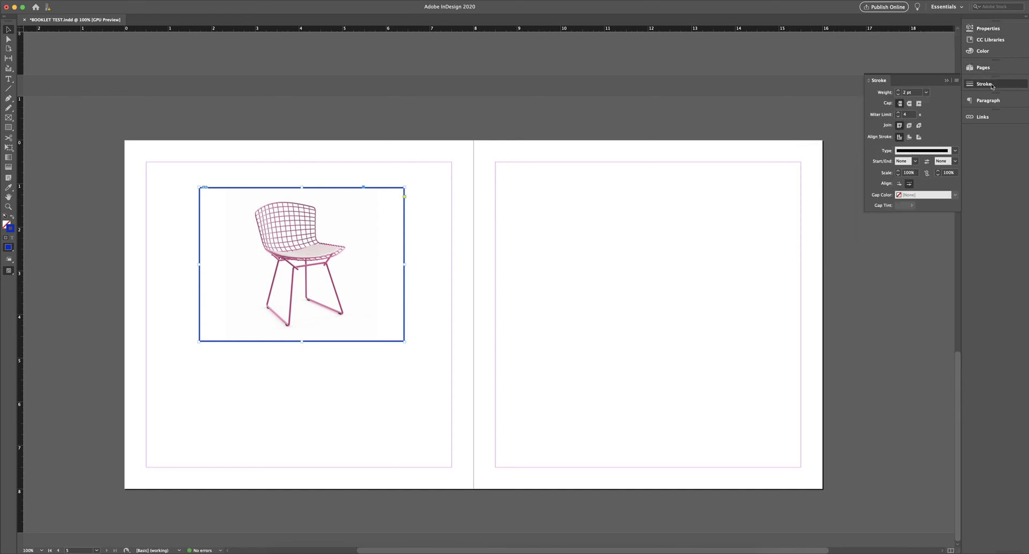
pyautogui.click(989, 29)
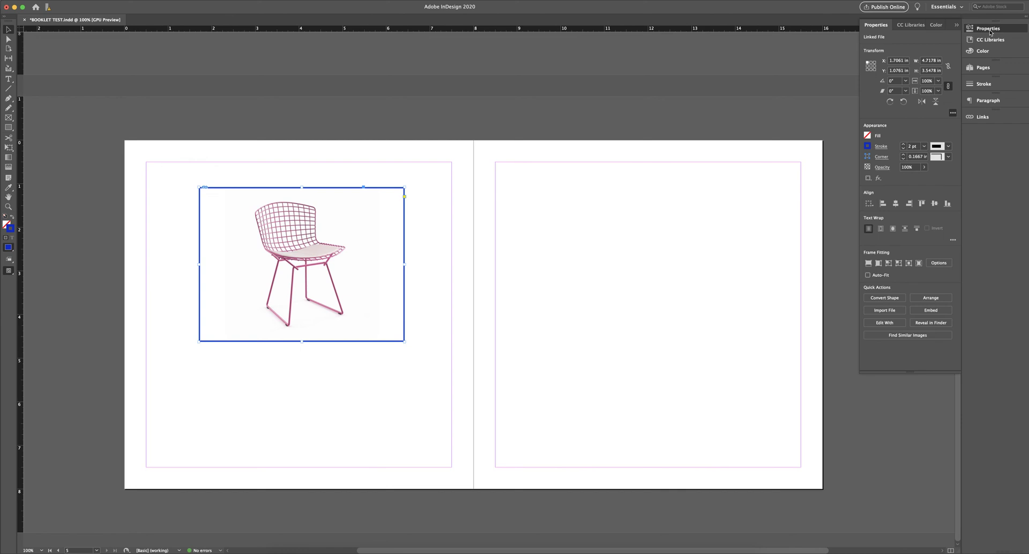
# Step: Align the chair frame's stroke to the inside and set its weight to 5 pt
pyautogui.click(882, 148)
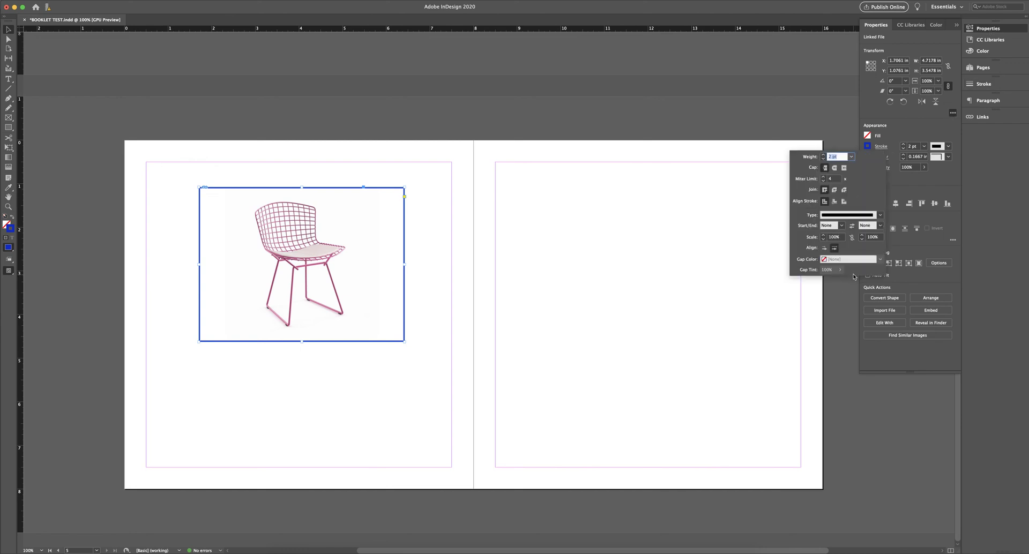
pyautogui.click(834, 202)
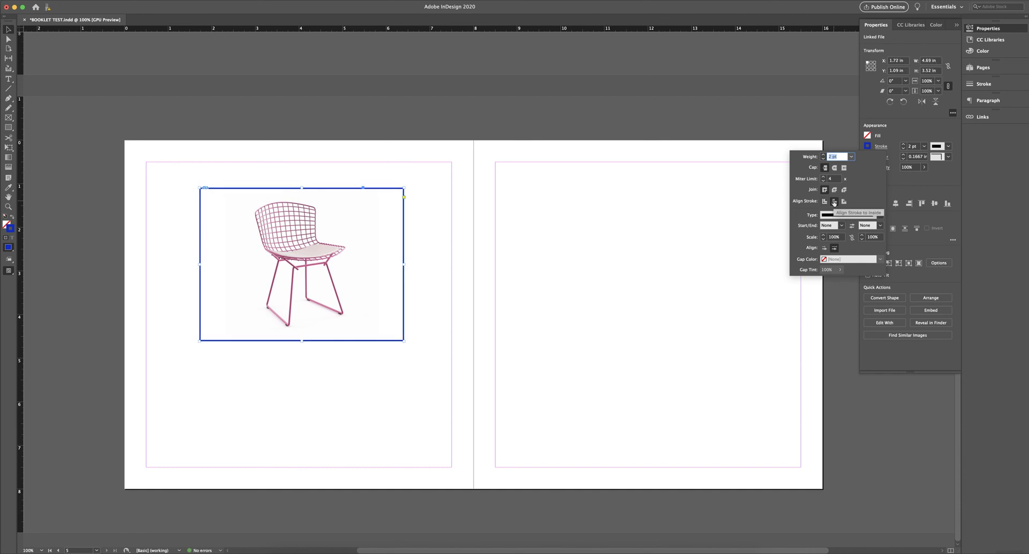
pyautogui.click(824, 155)
pyautogui.click(823, 155)
pyautogui.click(824, 154)
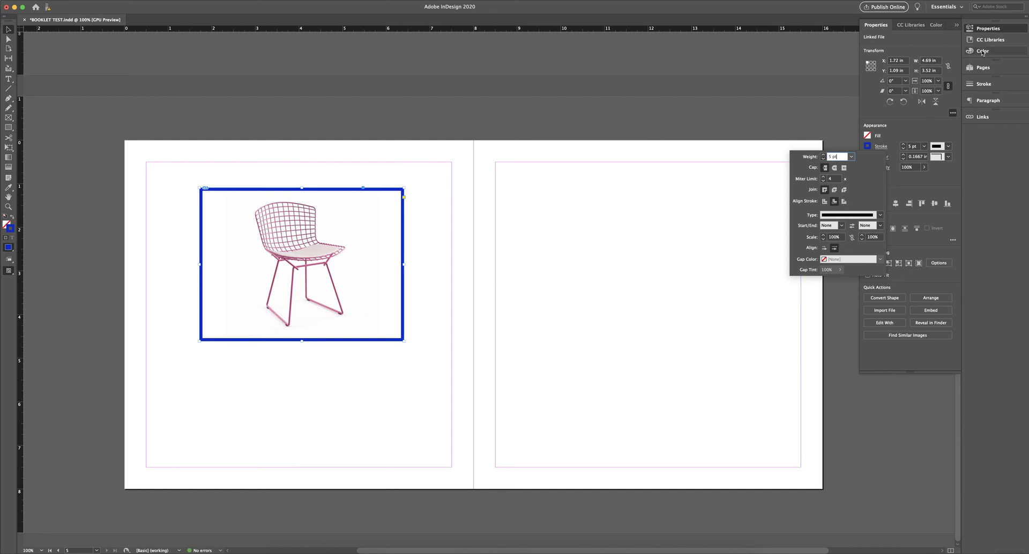
pyautogui.click(902, 136)
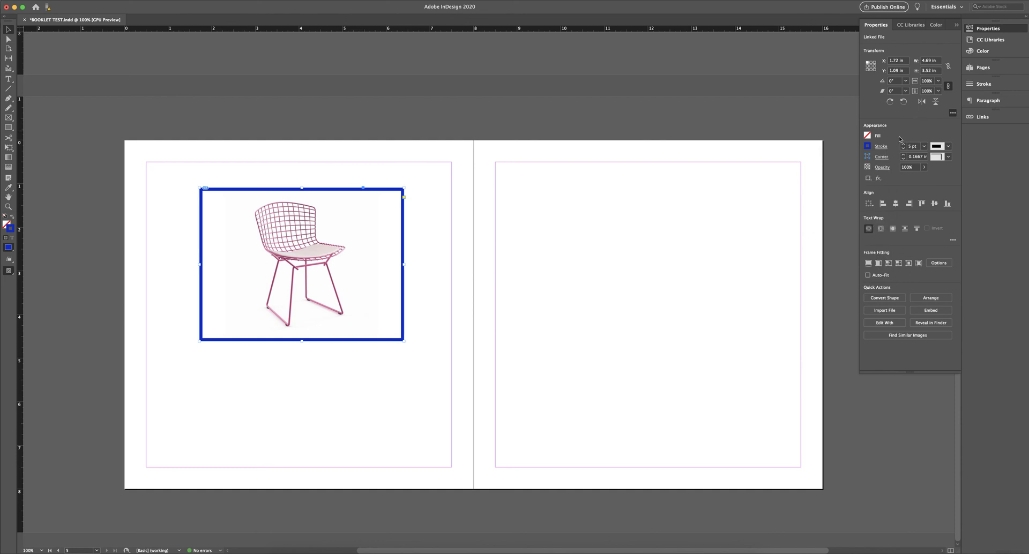
# Step: Bring up the stroke color swatches for the chair frame and lengthen the list to show every swatch
pyautogui.click(867, 149)
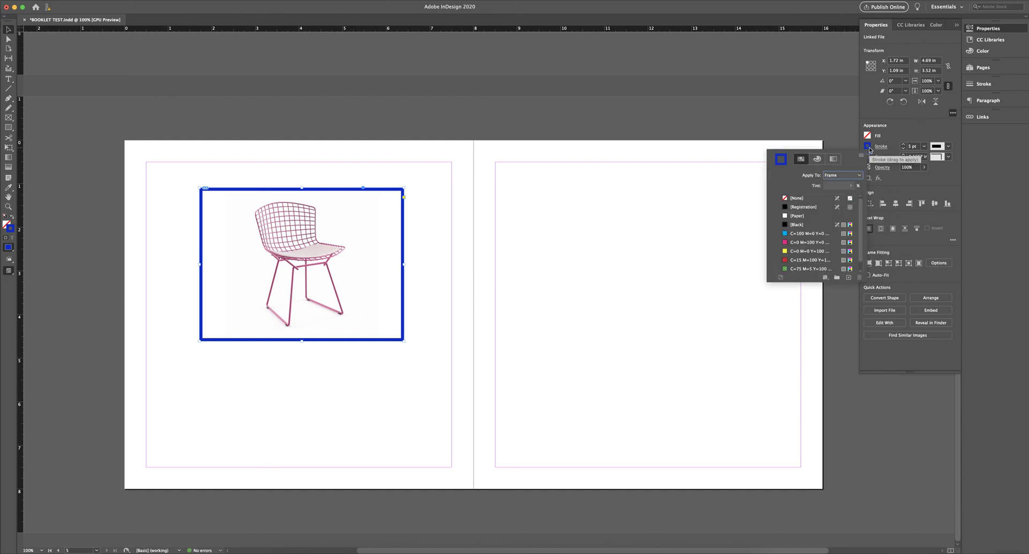
pyautogui.click(868, 149)
pyautogui.click(868, 148)
pyautogui.click(986, 51)
pyautogui.click(985, 30)
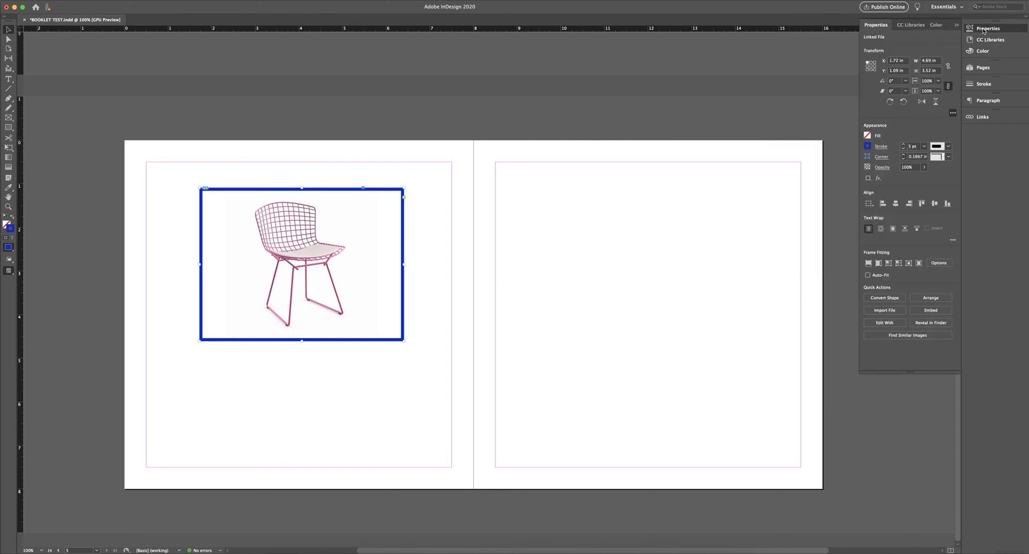
pyautogui.click(869, 145)
pyautogui.click(868, 146)
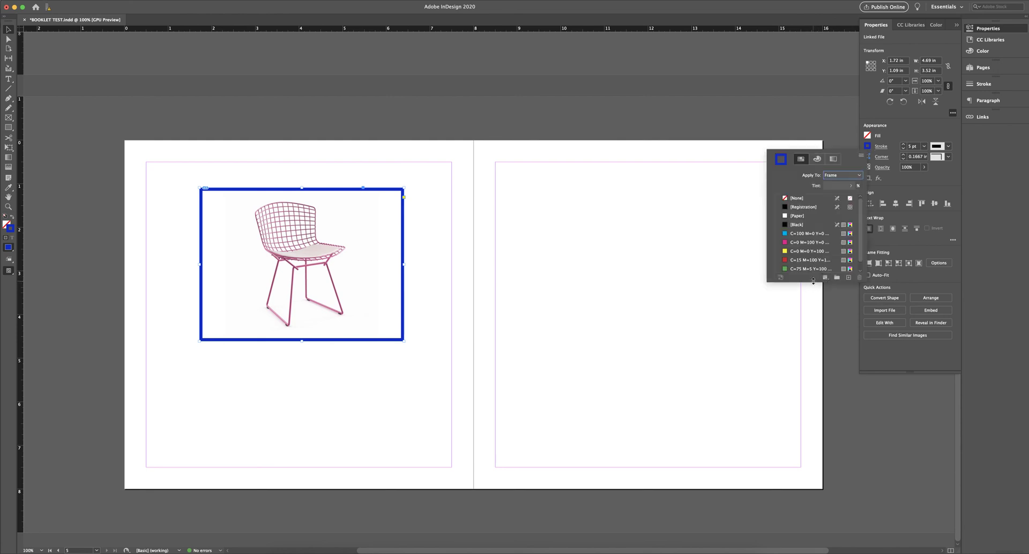
pyautogui.moveTo(813, 290); pyautogui.dragTo(821, 422)
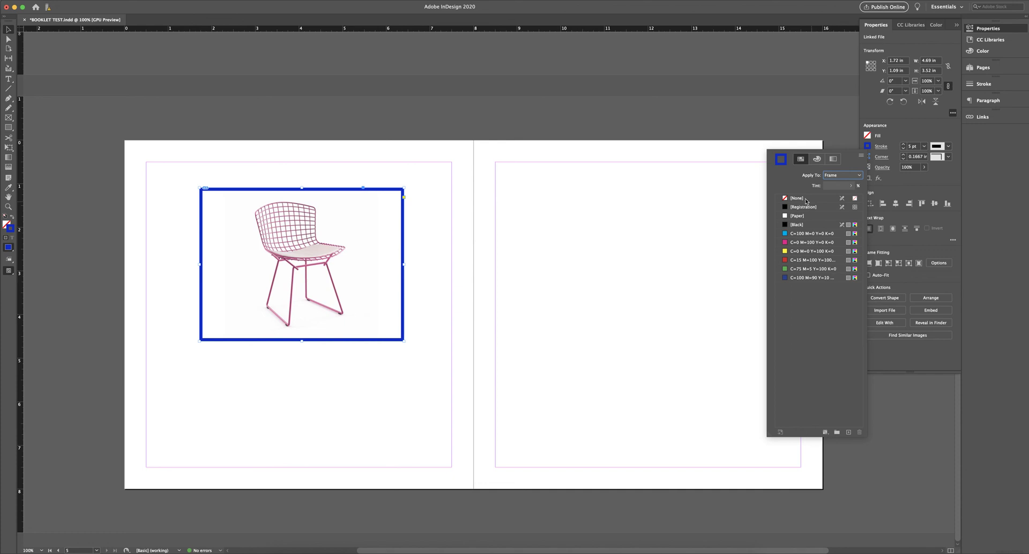
# Step: Try light blue stroke colors from the color spectrum on the chair frame, settling on magenta with RGB 205, 0, 185
pyautogui.click(813, 162)
pyautogui.click(803, 287)
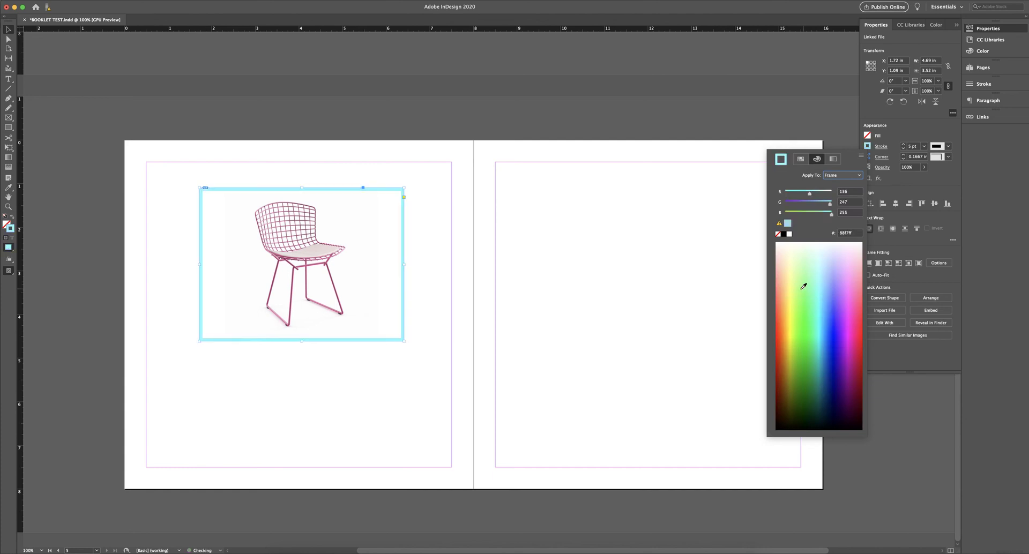
pyautogui.click(838, 319)
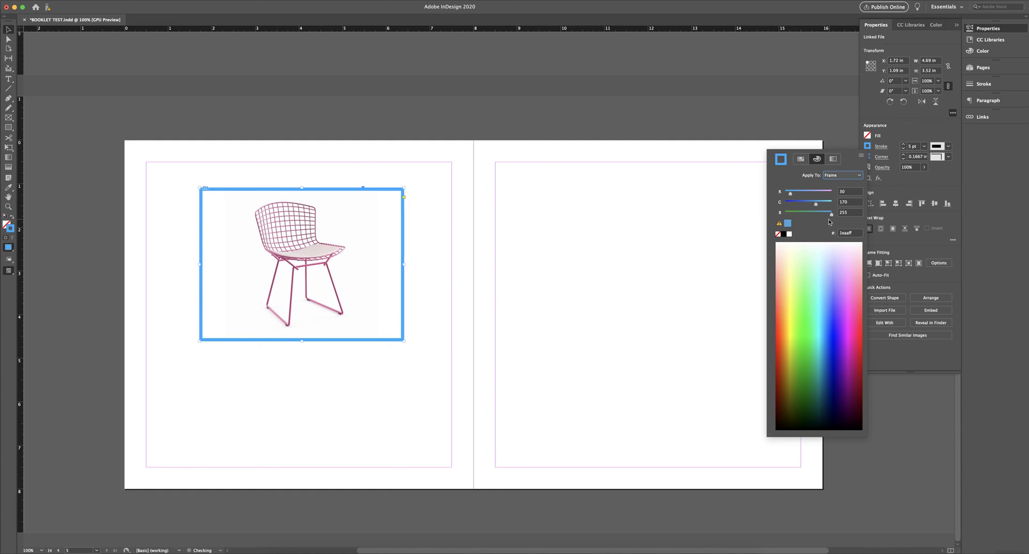
pyautogui.moveTo(855, 279); pyautogui.dragTo(853, 353)
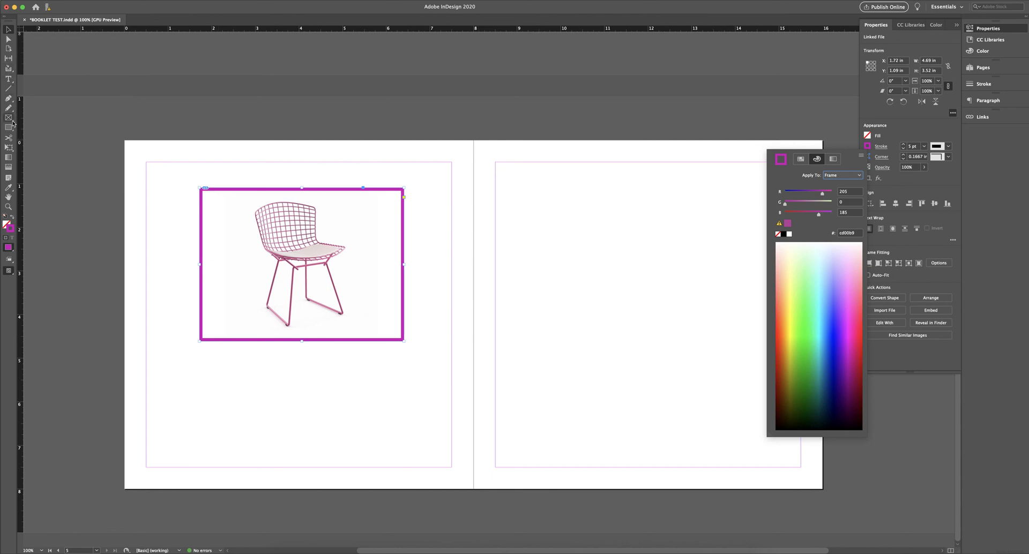
pyautogui.press('Escape')
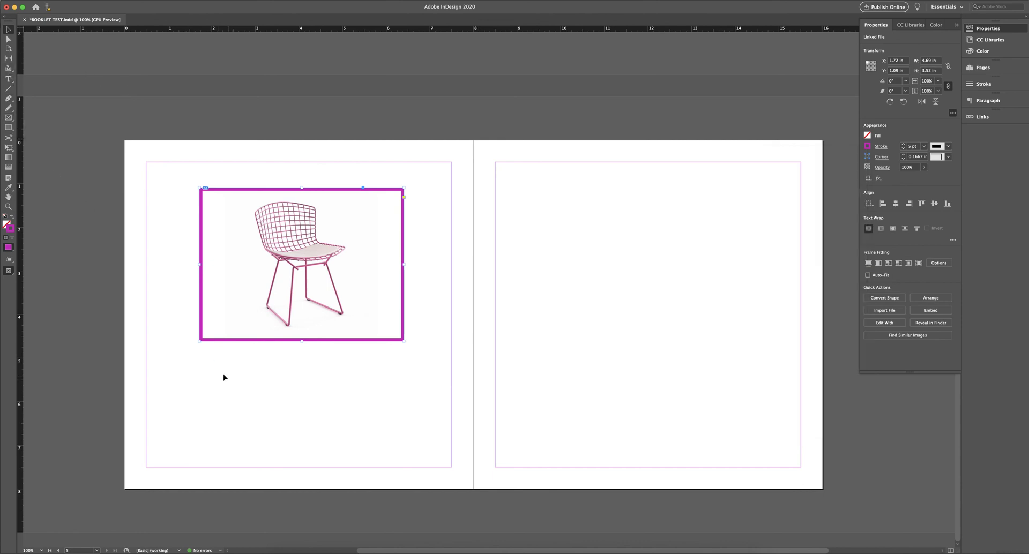
# Step: Add a text frame about 4.69 x 1.39 in below the chair image, reading "Bertoia Chair", "Info" and "Info" on three lines
pyautogui.press('t')
pyautogui.moveTo(199, 355); pyautogui.dragTo(404, 417)
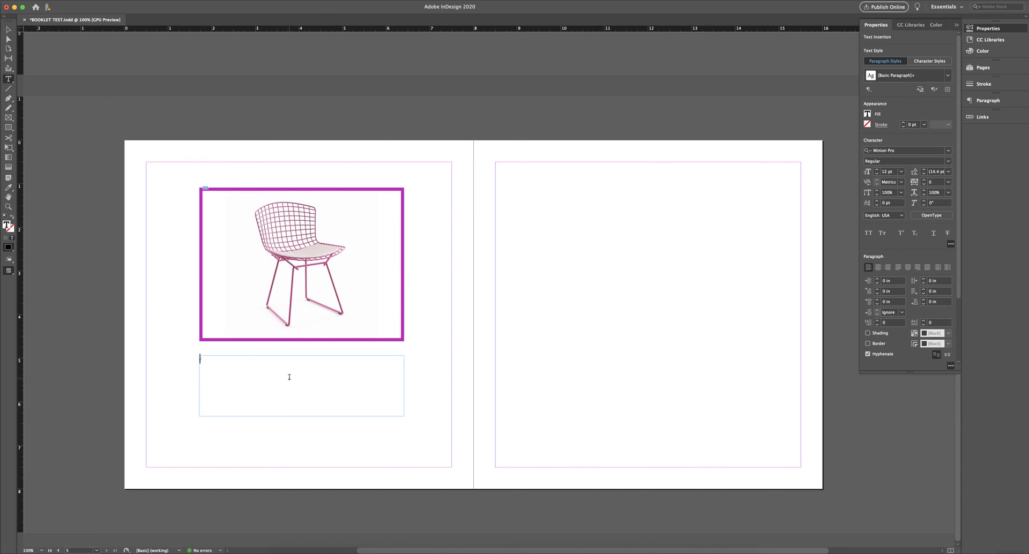
pyautogui.write('BERT')
pyautogui.press('super+a')
pyautogui.write('Berto')
pyautogui.write('ia Chair ')
pyautogui.write('Info')
# Step: Set all the text in the caption frame to Century Gothic Bold
pyautogui.press('super+a')
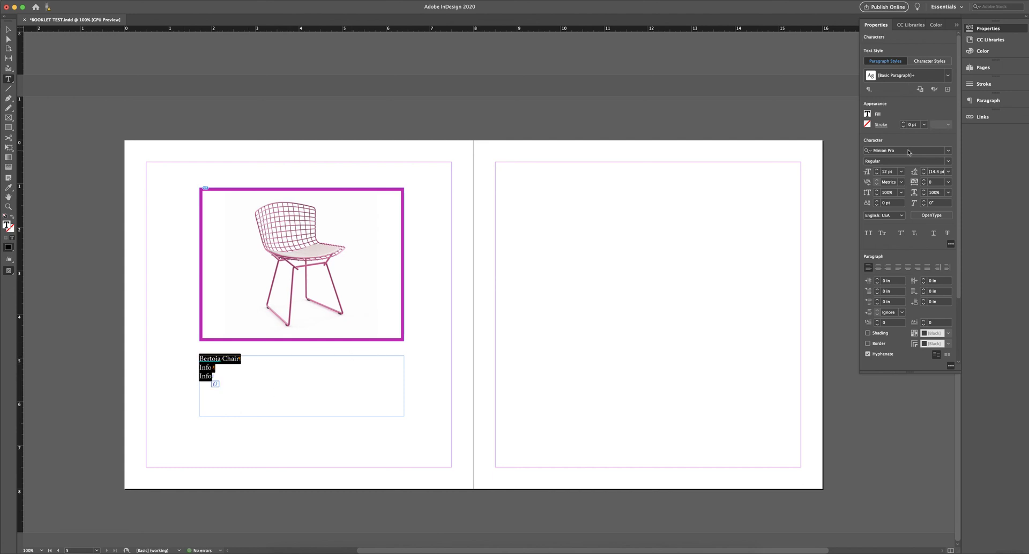
pyautogui.click(931, 150)
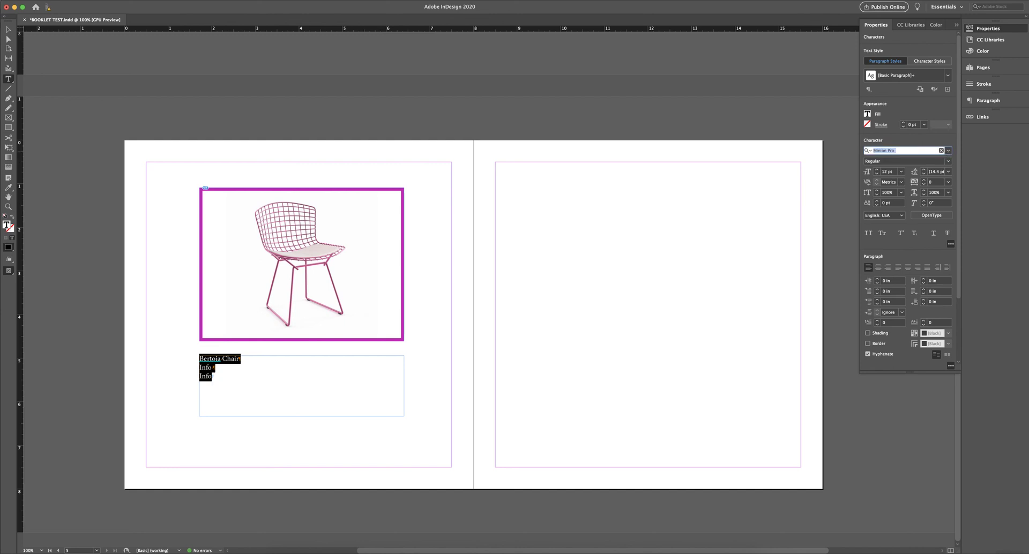
pyautogui.write('century')
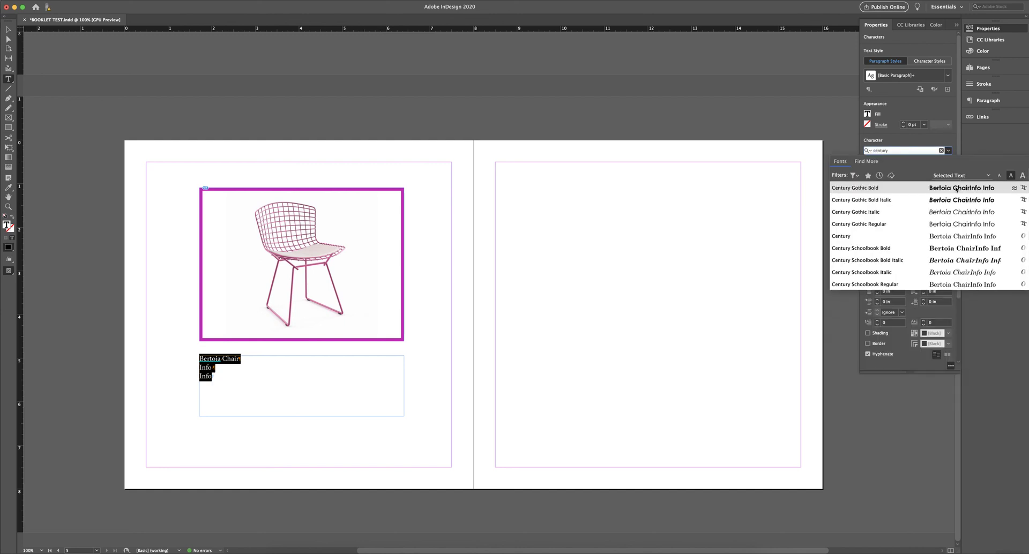
pyautogui.click(956, 189)
pyautogui.click(239, 375)
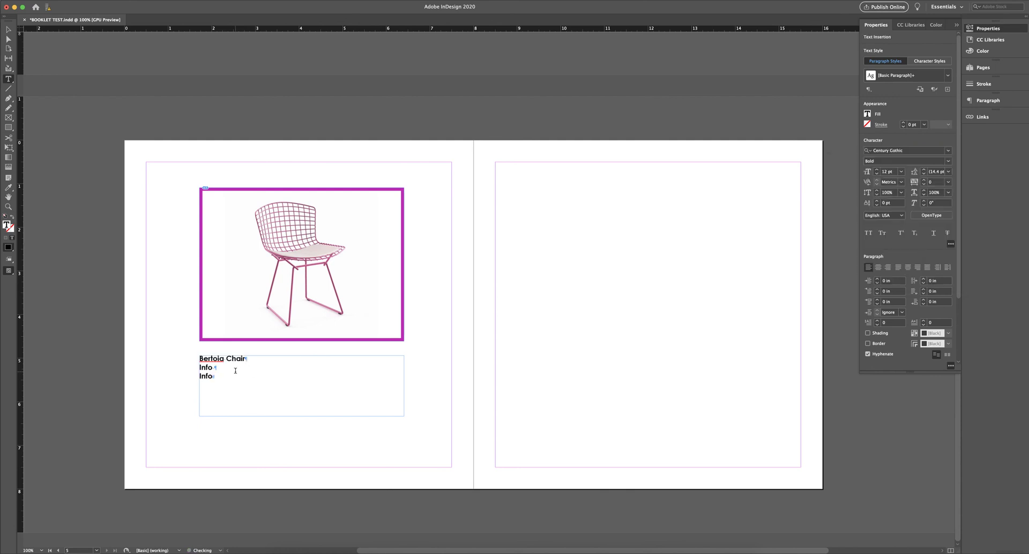
# Step: Deselect the caption frame and preview the spread without guides and frame edges before returning to the normal view
pyautogui.click(8, 30)
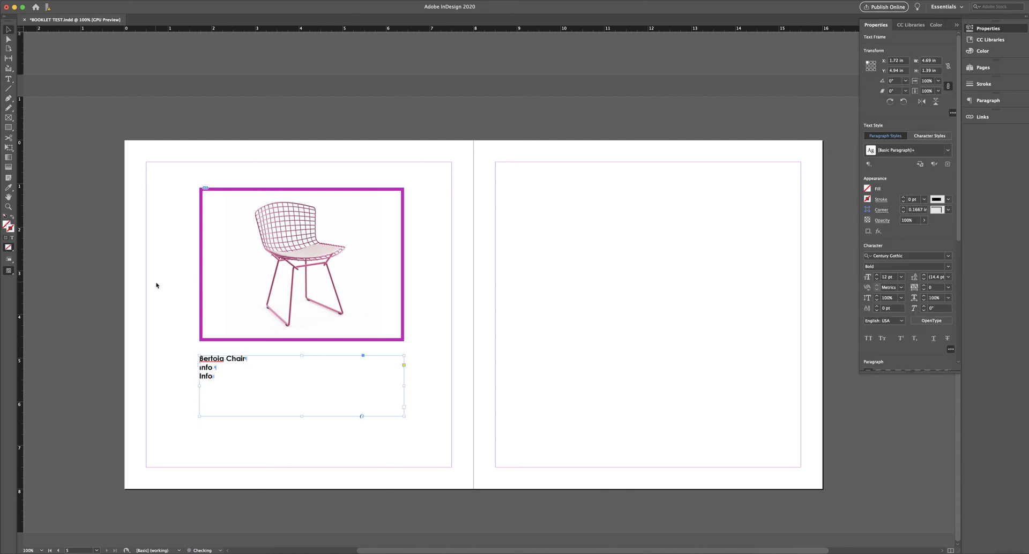
pyautogui.click(174, 289)
pyautogui.press('w')
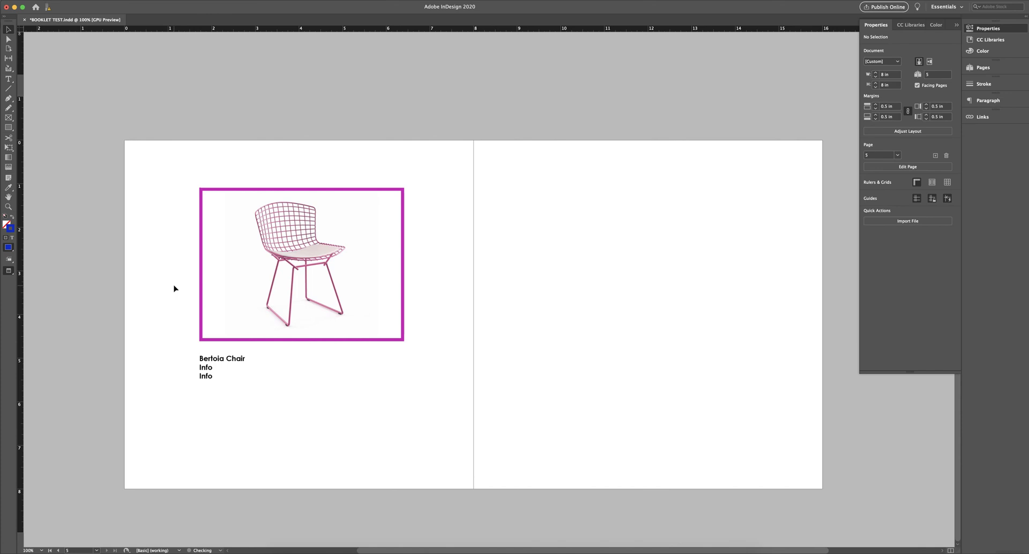
pyautogui.press('w')
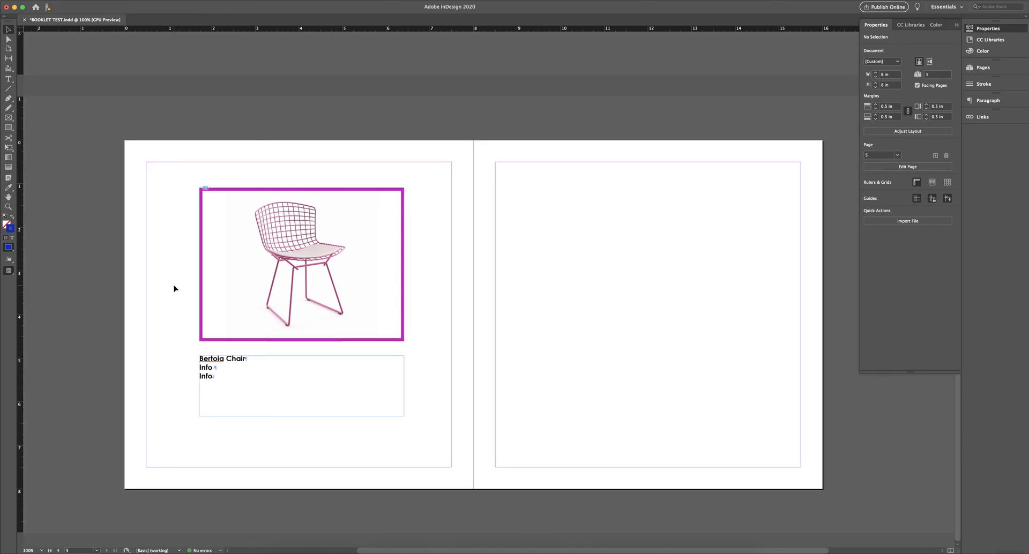
# Step: Misspell the caption on purpose by changing its last line to "Infog" and adding the line "Speled"
pyautogui.doubleClick(218, 383)
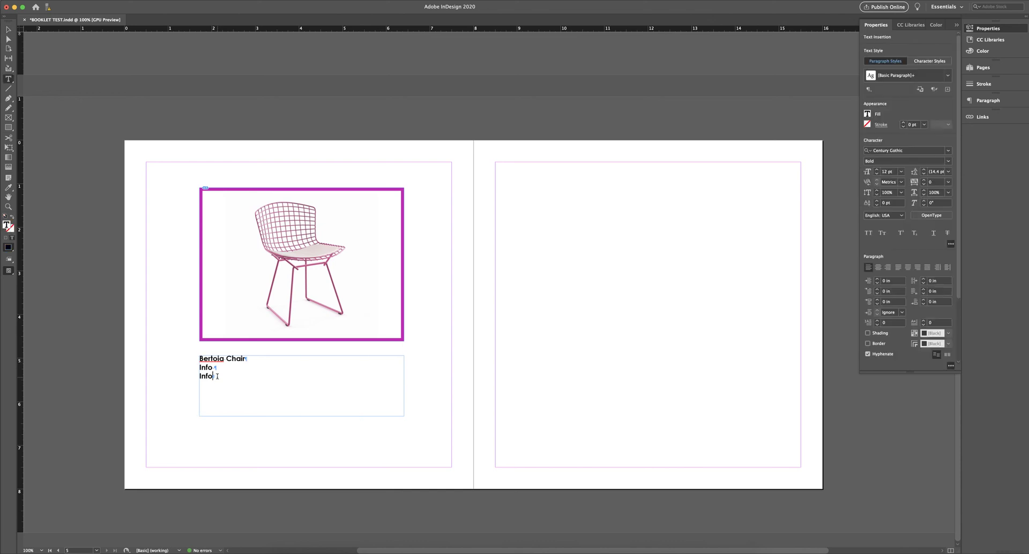
pyautogui.write('g')
pyautogui.press('Return')
pyautogui.write('Speled')
pyautogui.click(8, 29)
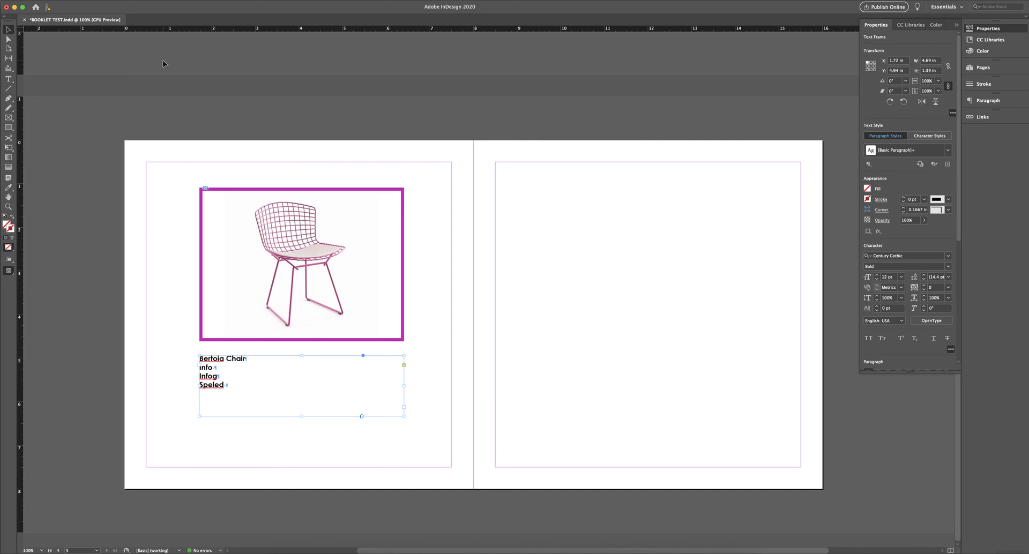
# Step: Look up the Dynamic Spelling option among the Spelling commands
pyautogui.click(73, 0)
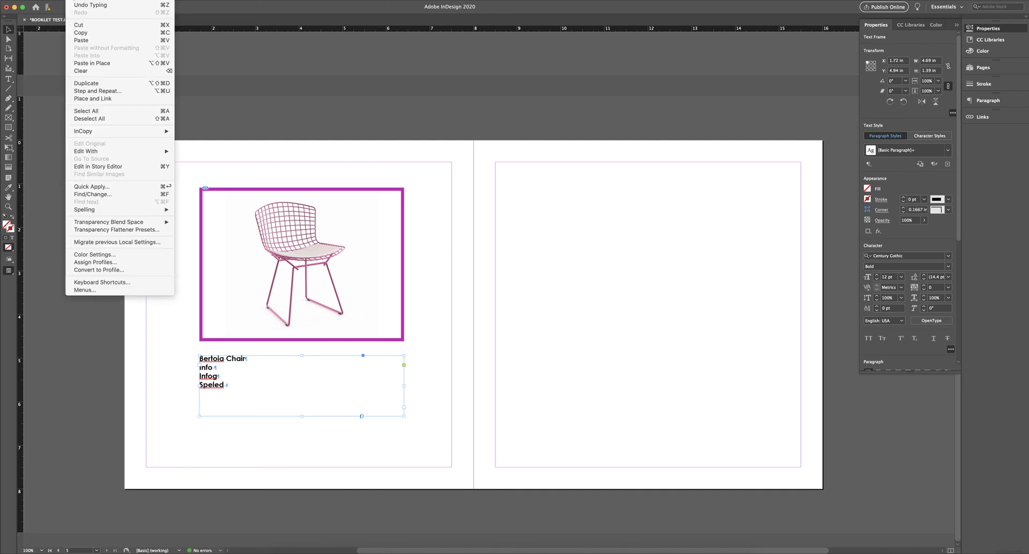
pyautogui.moveTo(110, 209)
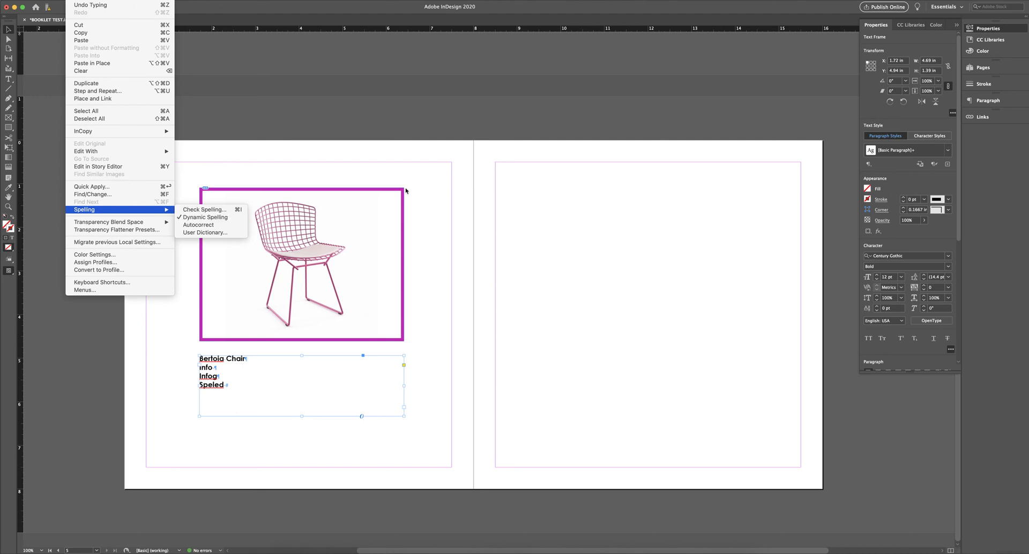
pyautogui.click(214, 218)
pyautogui.scroll(1, 524, 230)
pyautogui.scroll(15, 524, 230)
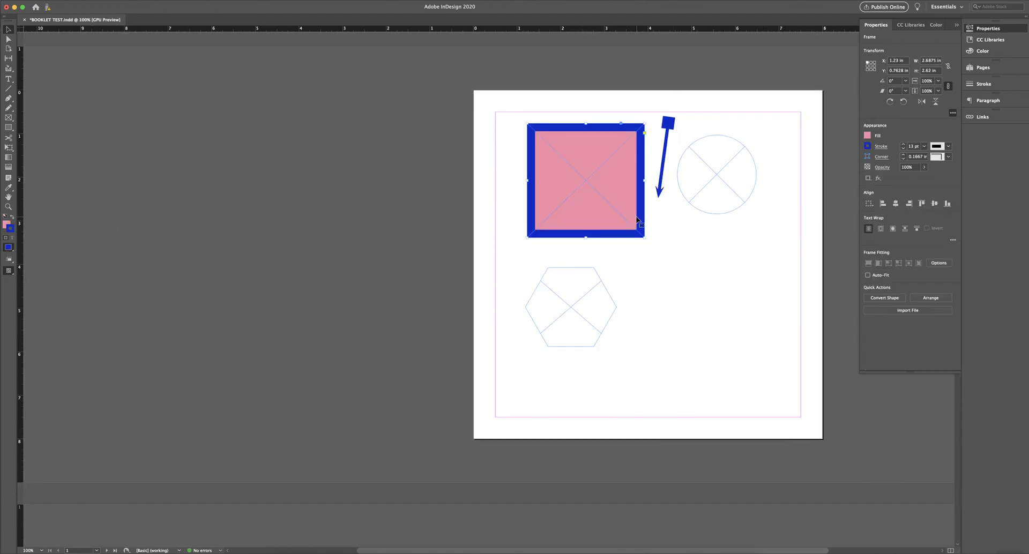
pyautogui.click(724, 208)
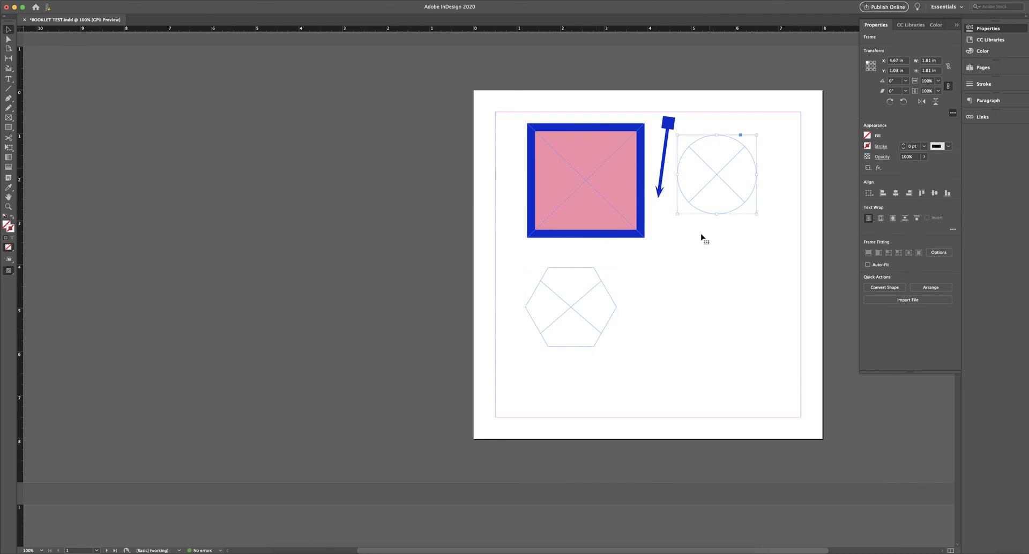
pyautogui.scroll(-15, 700, 241)
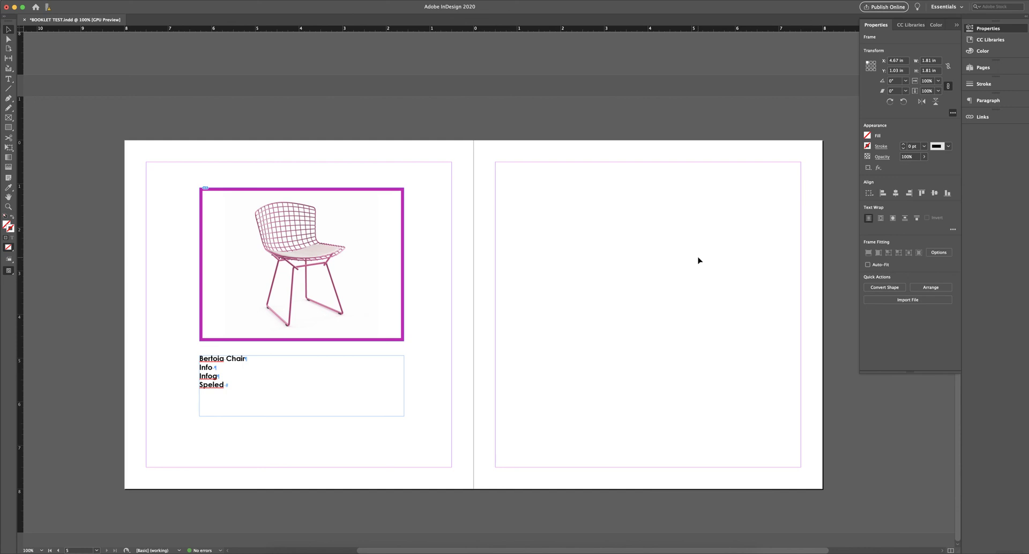
pyautogui.scroll(15, 697, 261)
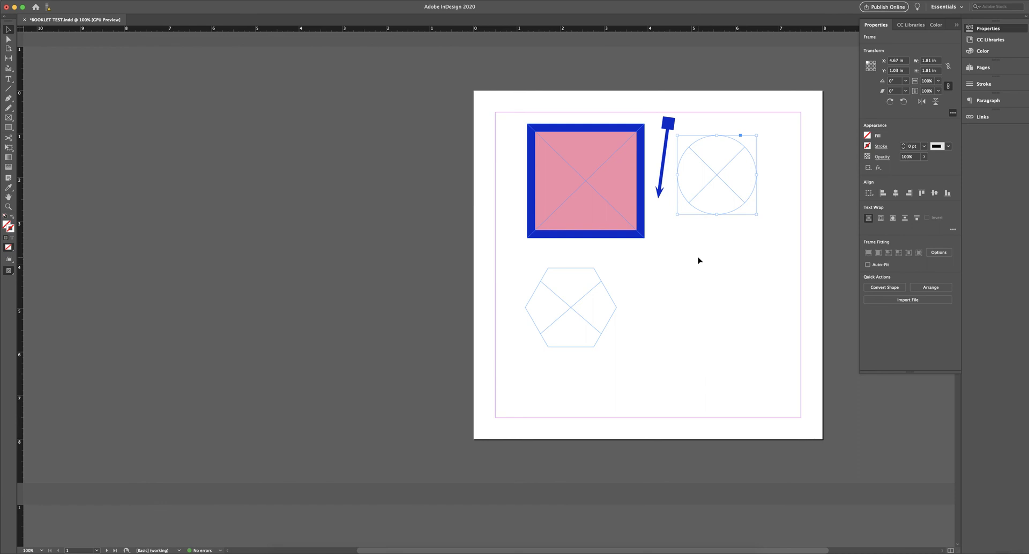
pyautogui.scroll(-15, 697, 260)
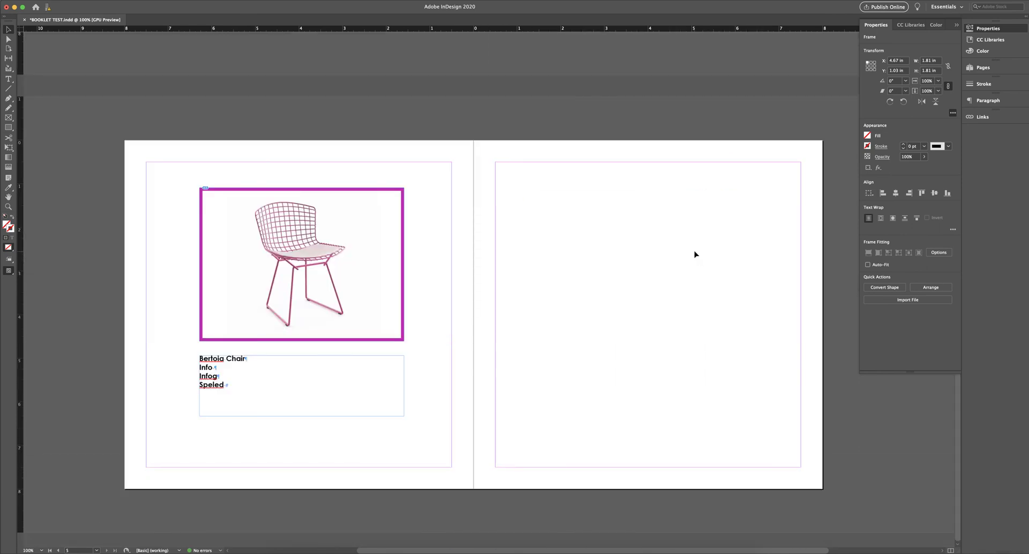